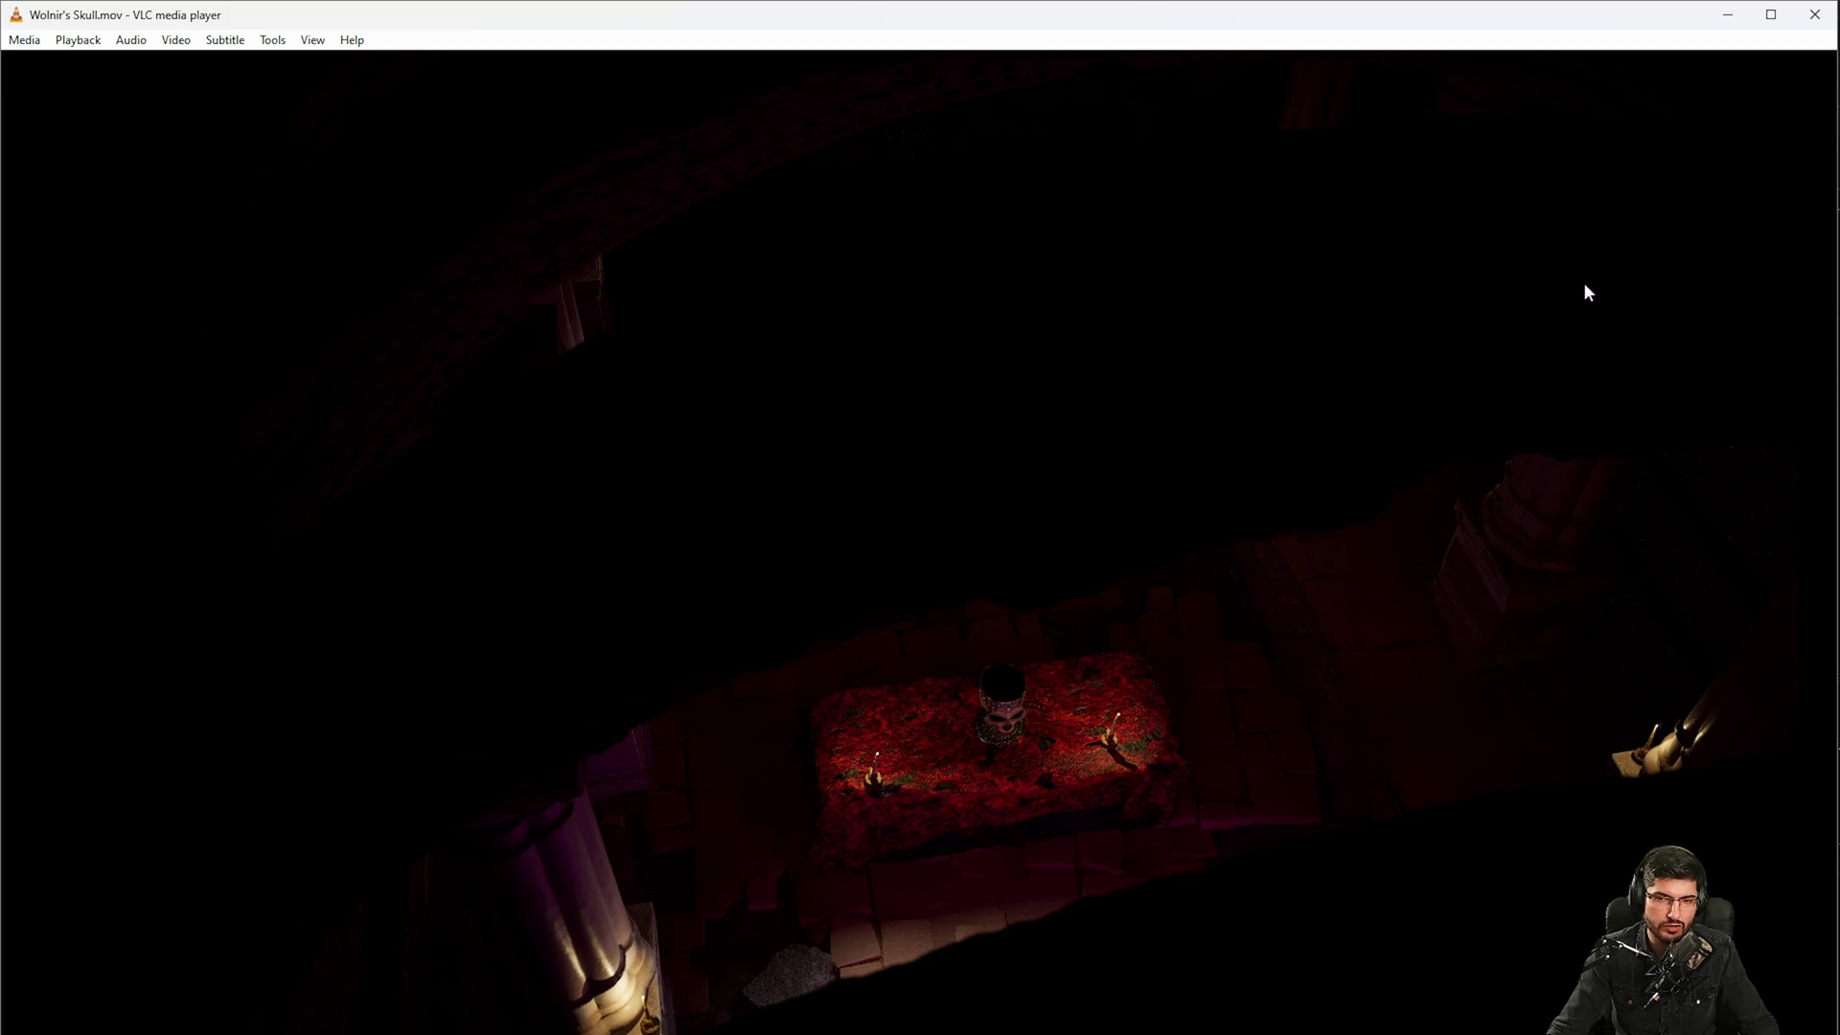
# - Examine the opening shot of Wolnir's Skull.mov, pausing as the camera comes down to the altar and skull goblet
pyautogui.press('space')
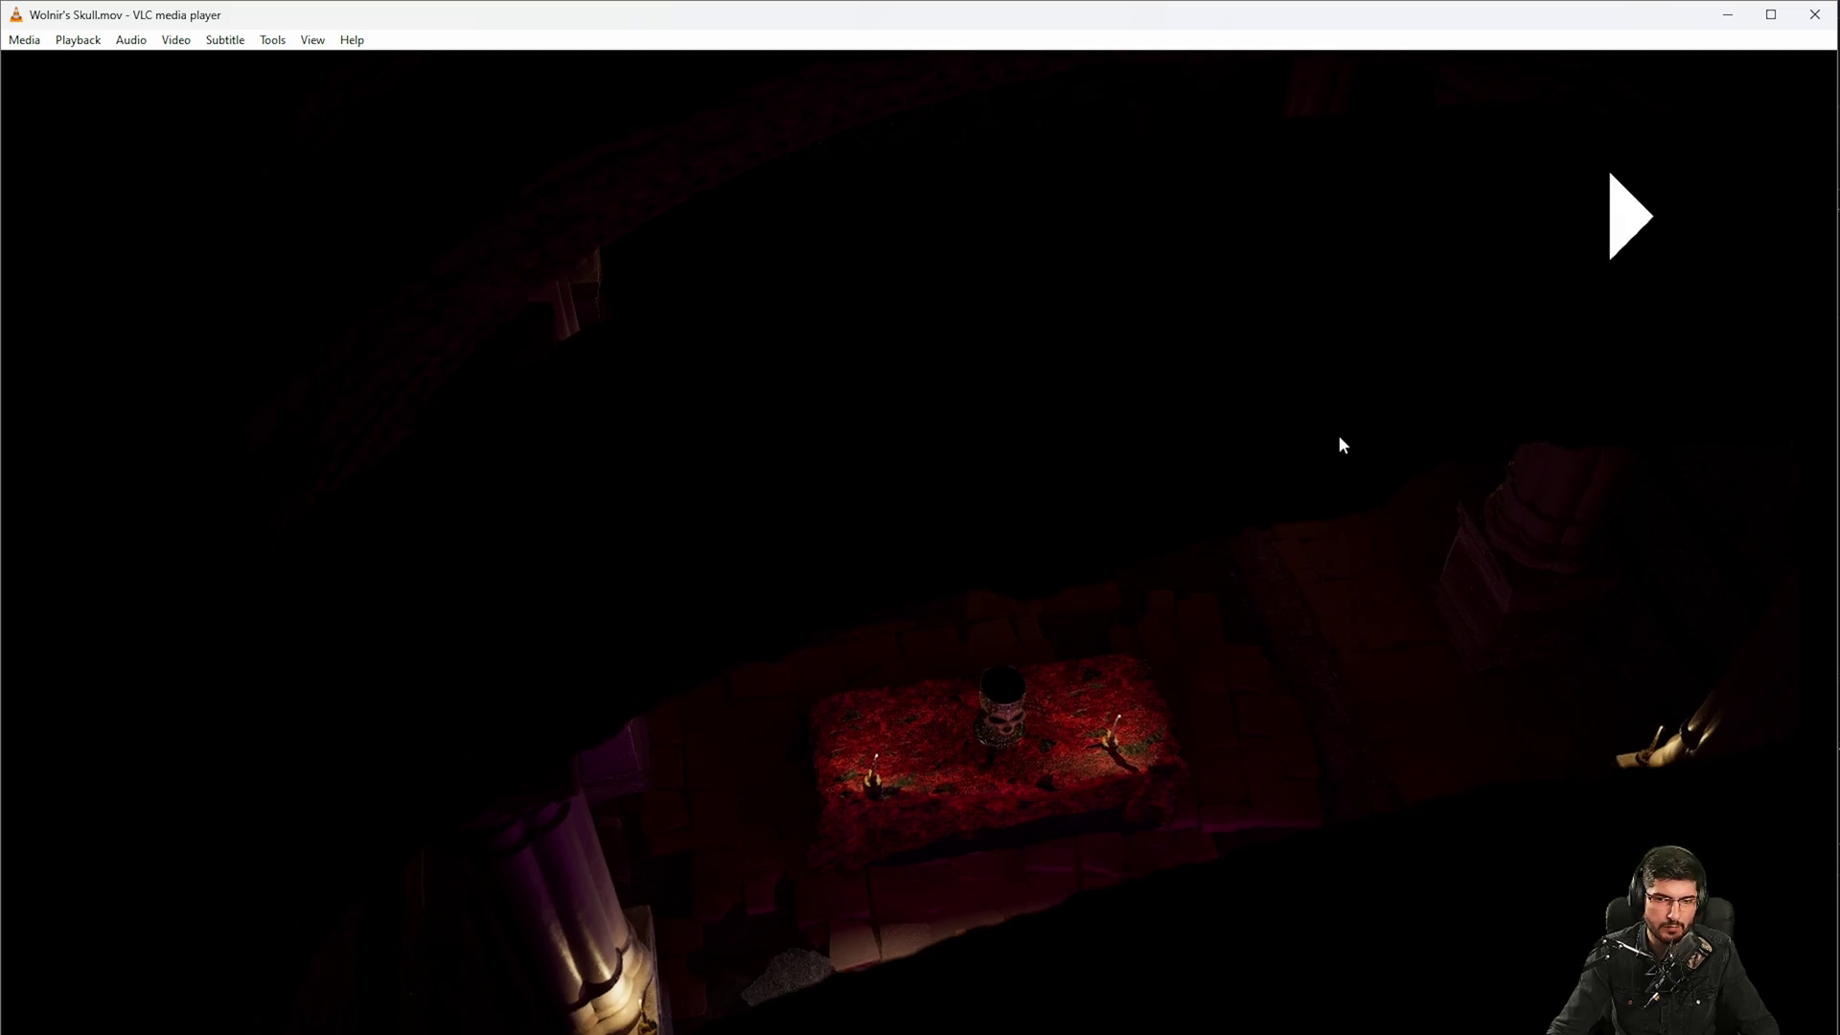
pyautogui.press('space')
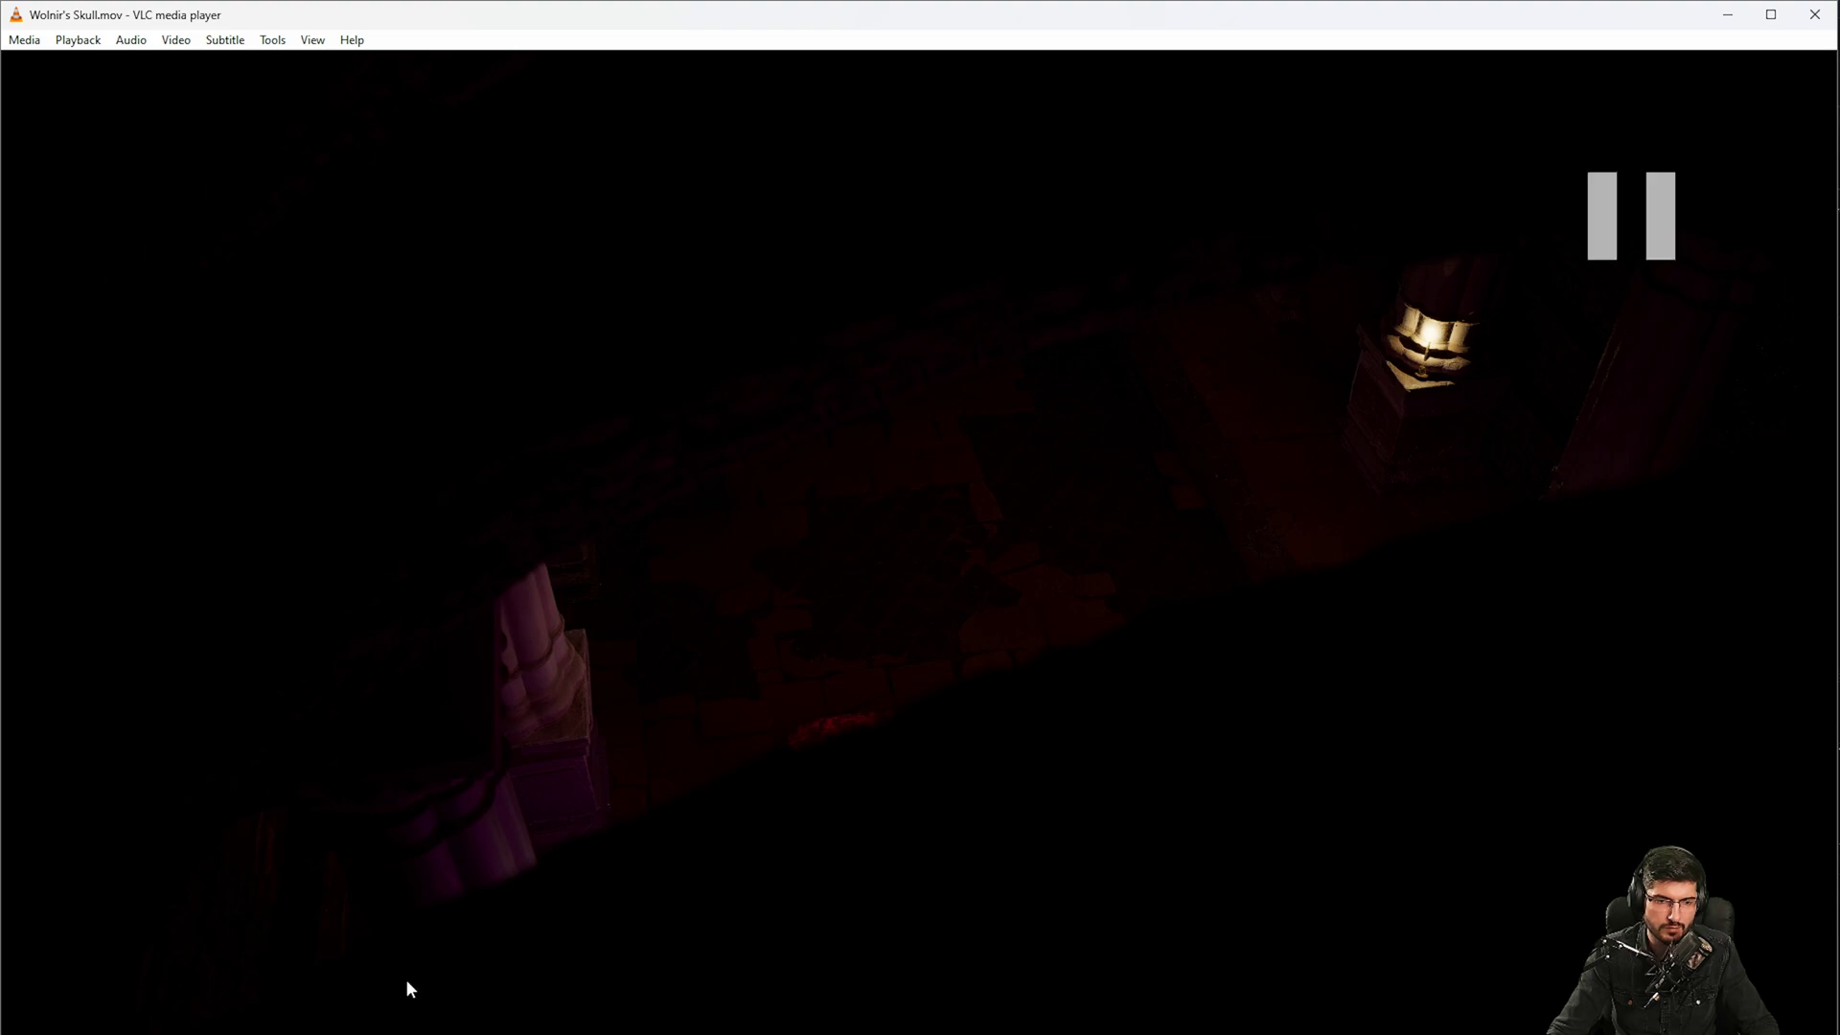
pyautogui.press('space')
pyautogui.press('space')
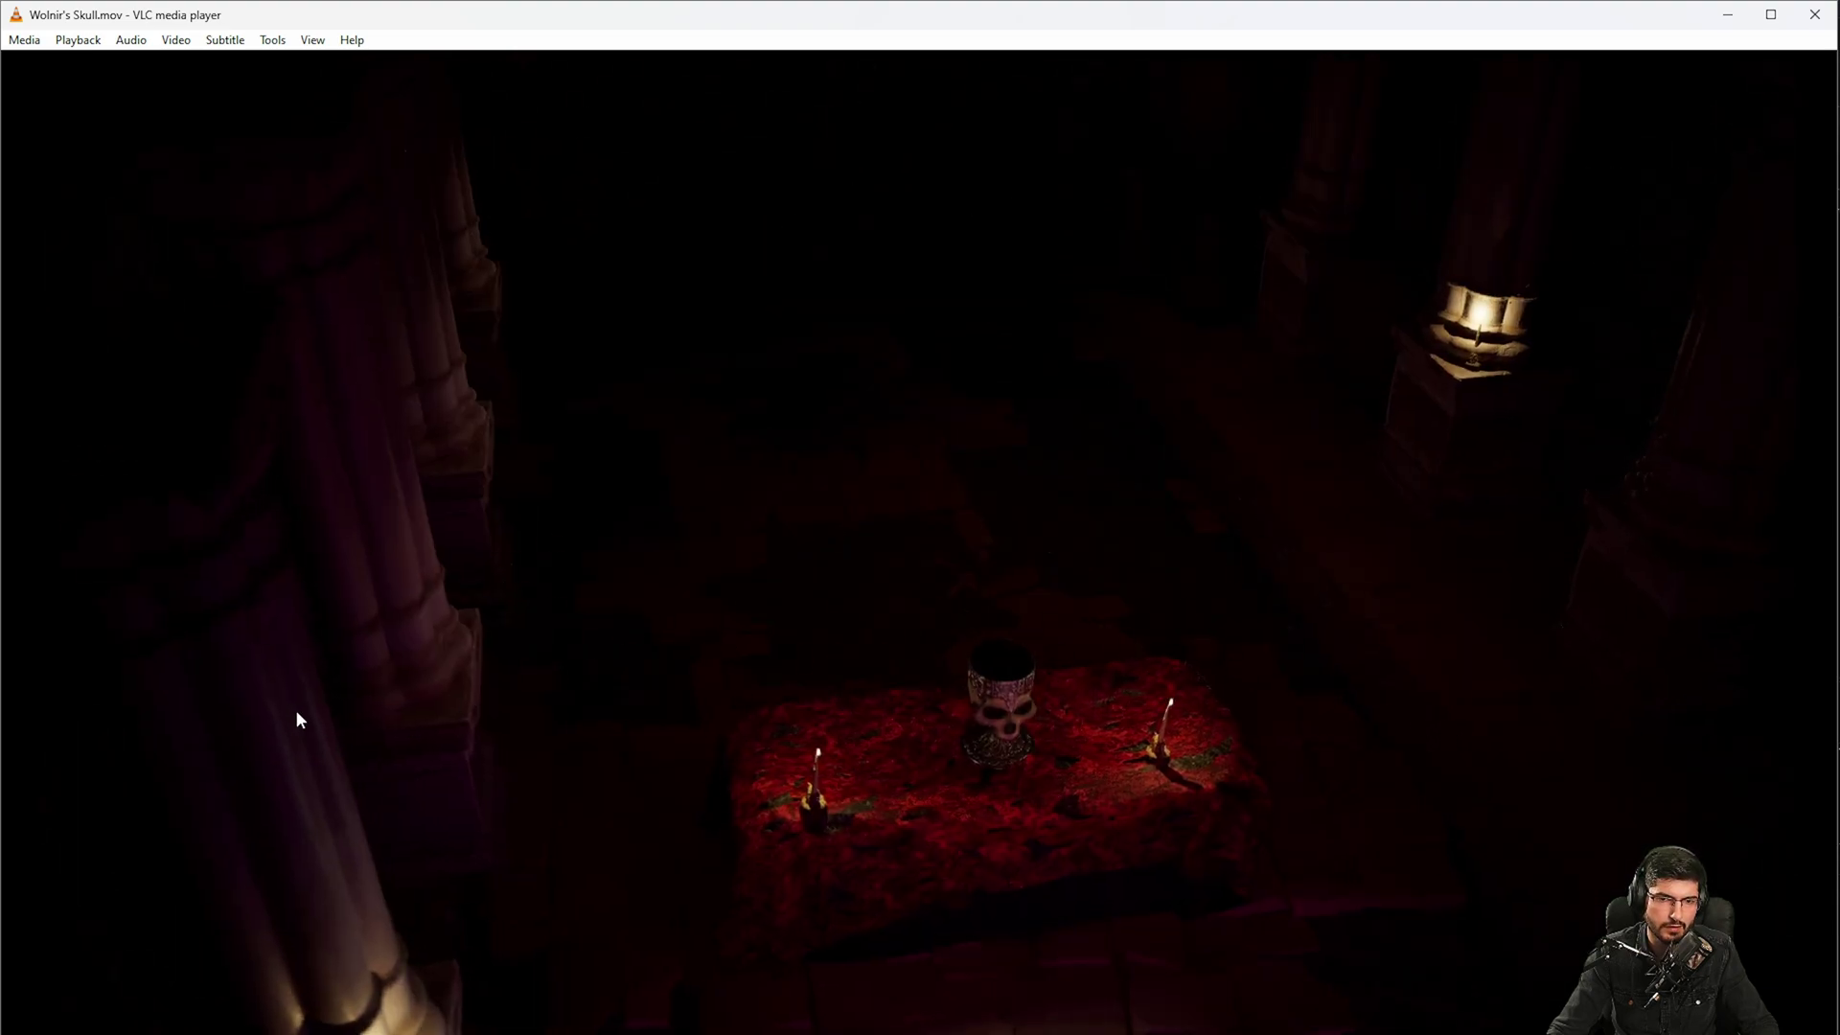
pyautogui.press('space')
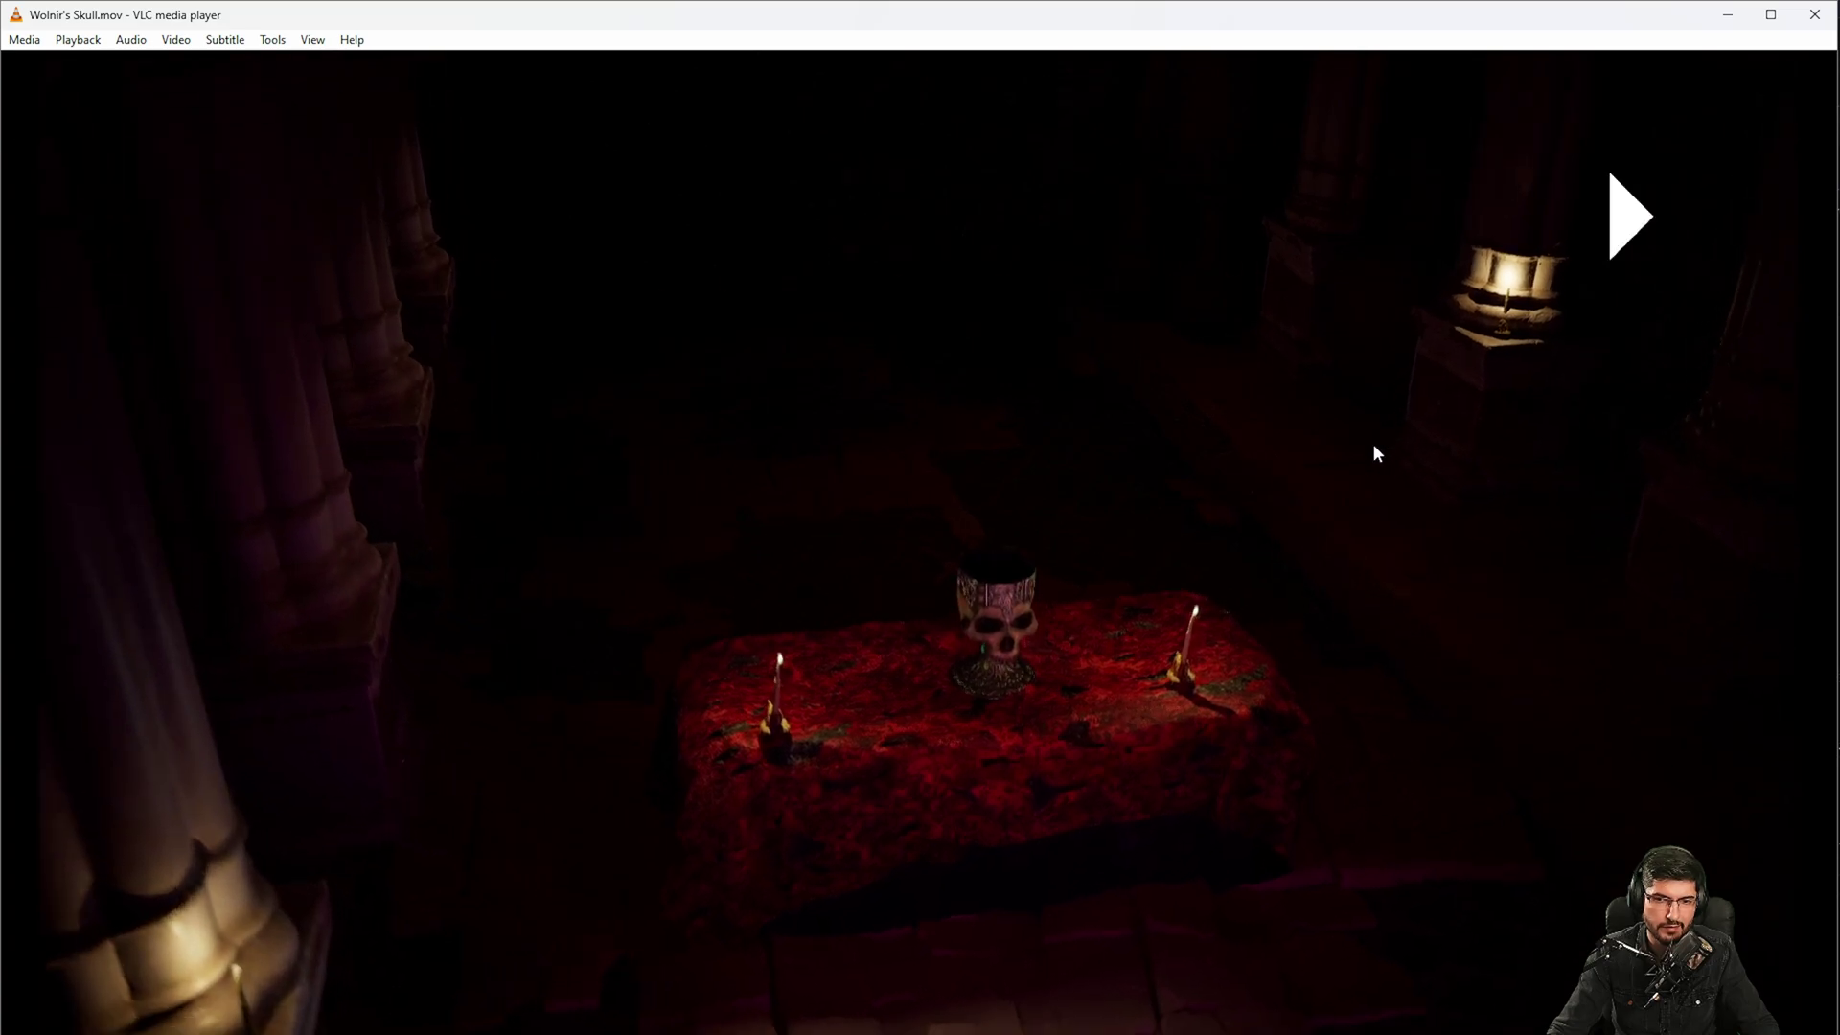
pyautogui.press('space')
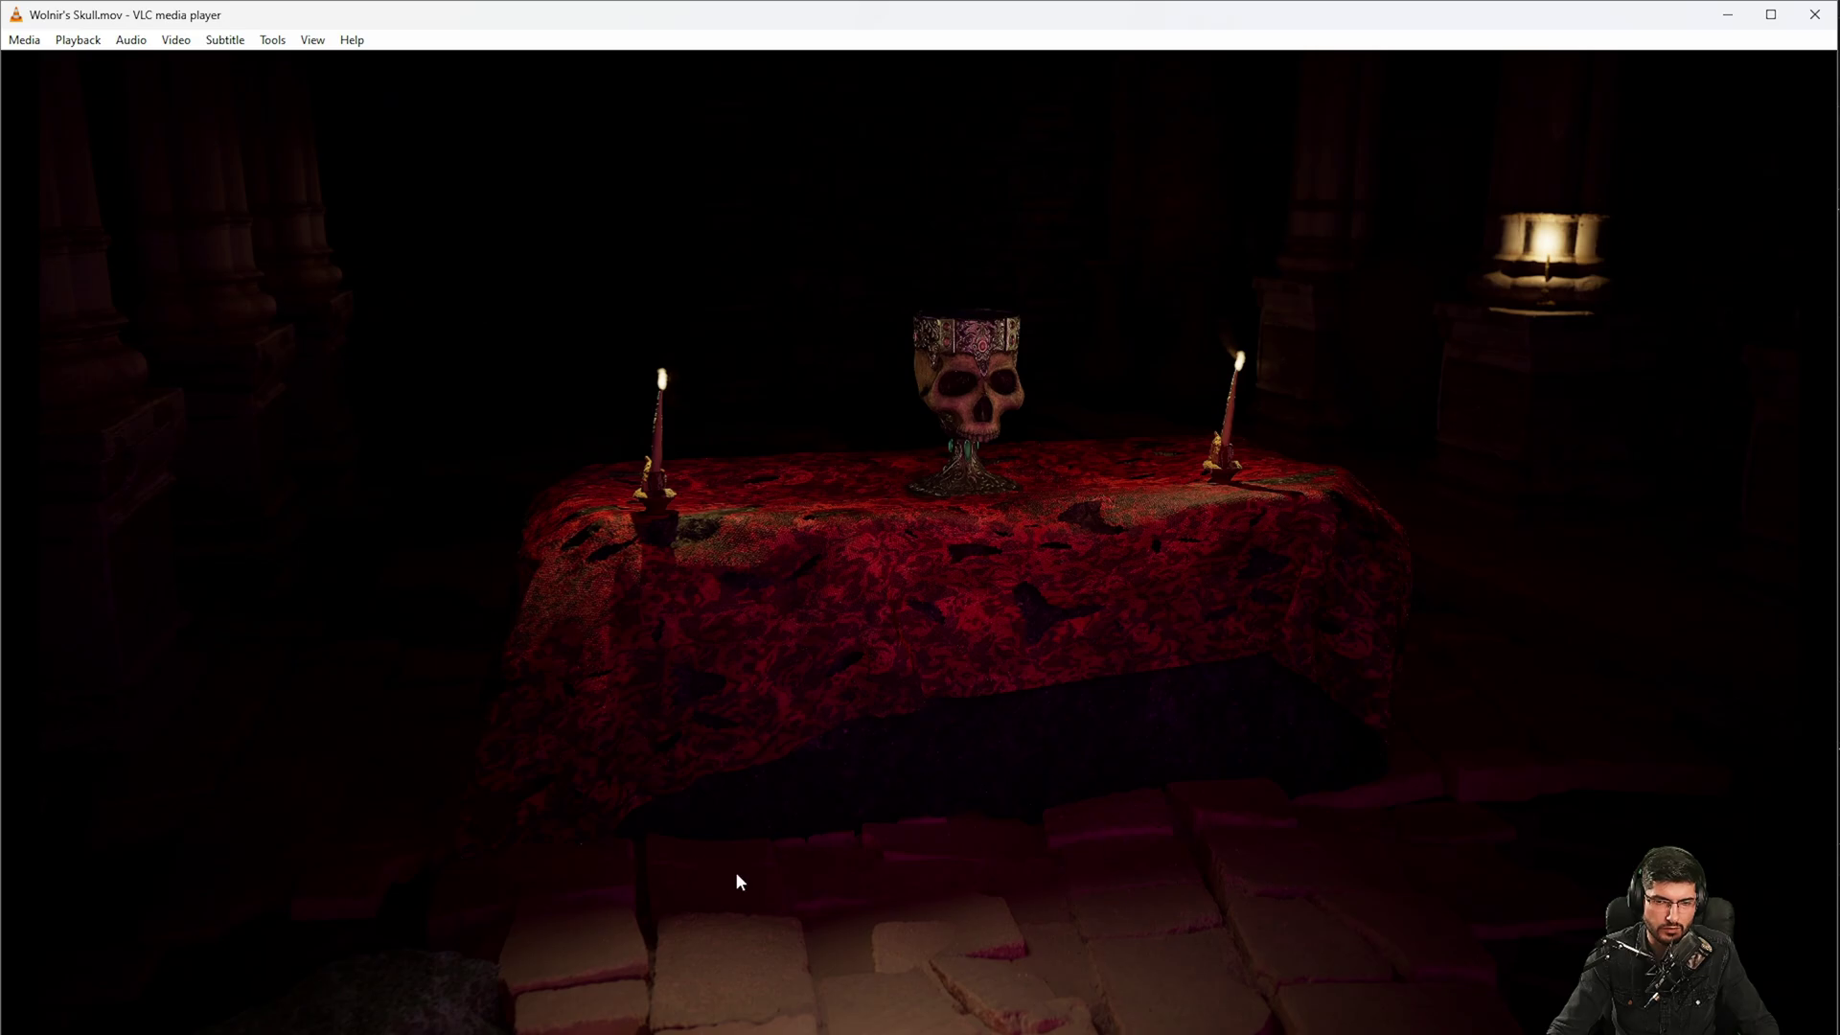
pyautogui.press('space')
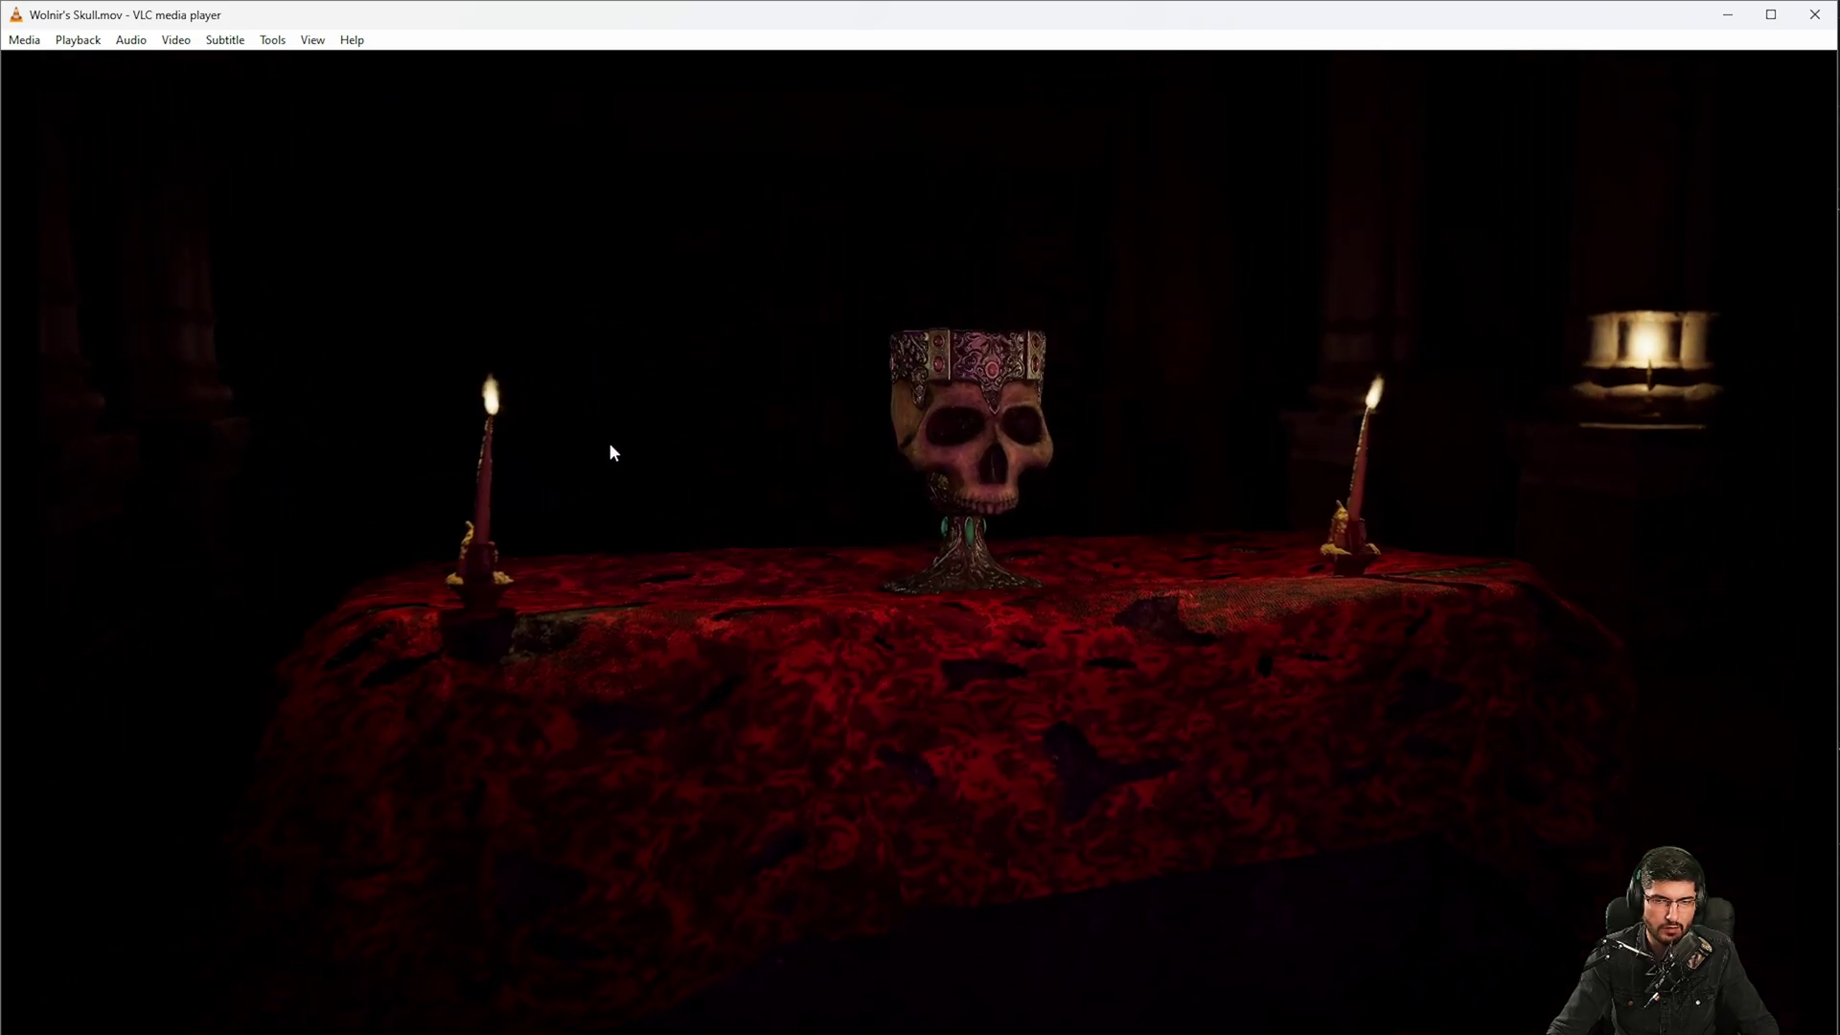
pyautogui.press('space')
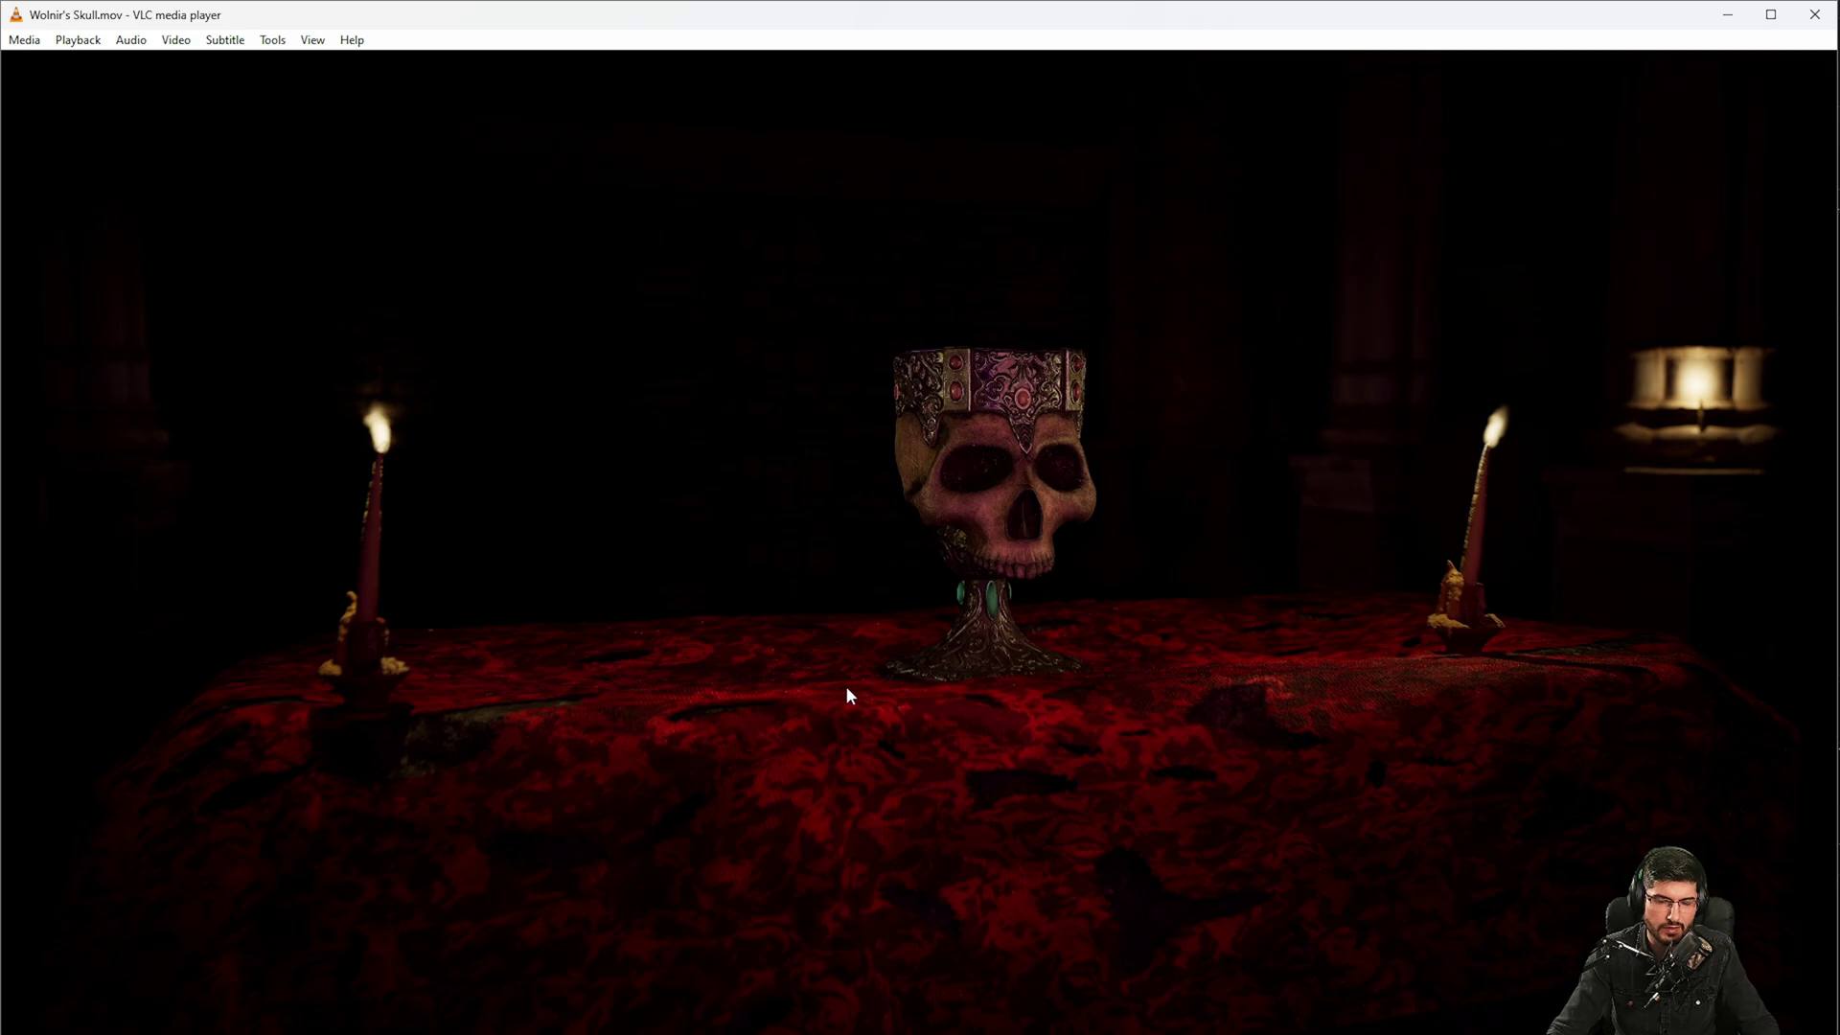
pyautogui.press('space')
pyautogui.press('space')
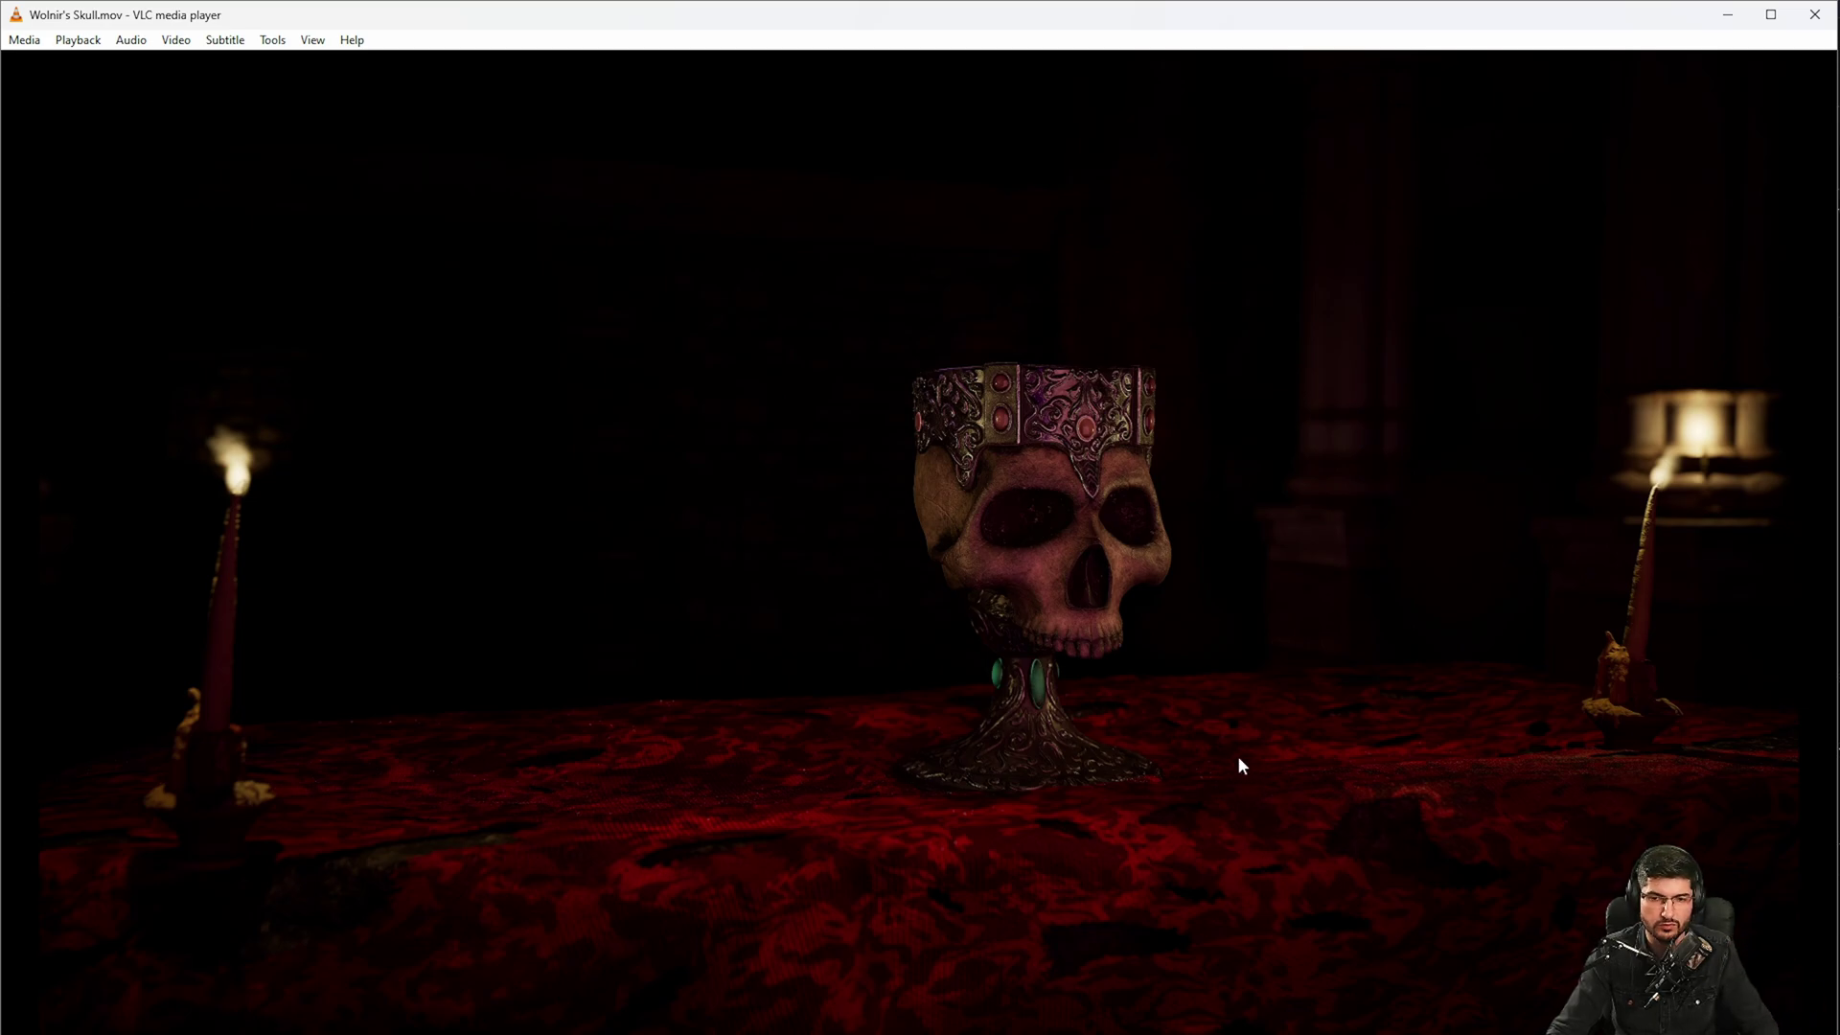
# - Examine the shot circling the skull goblet, pausing on the candle foreground and the blurred background
pyautogui.press('space')
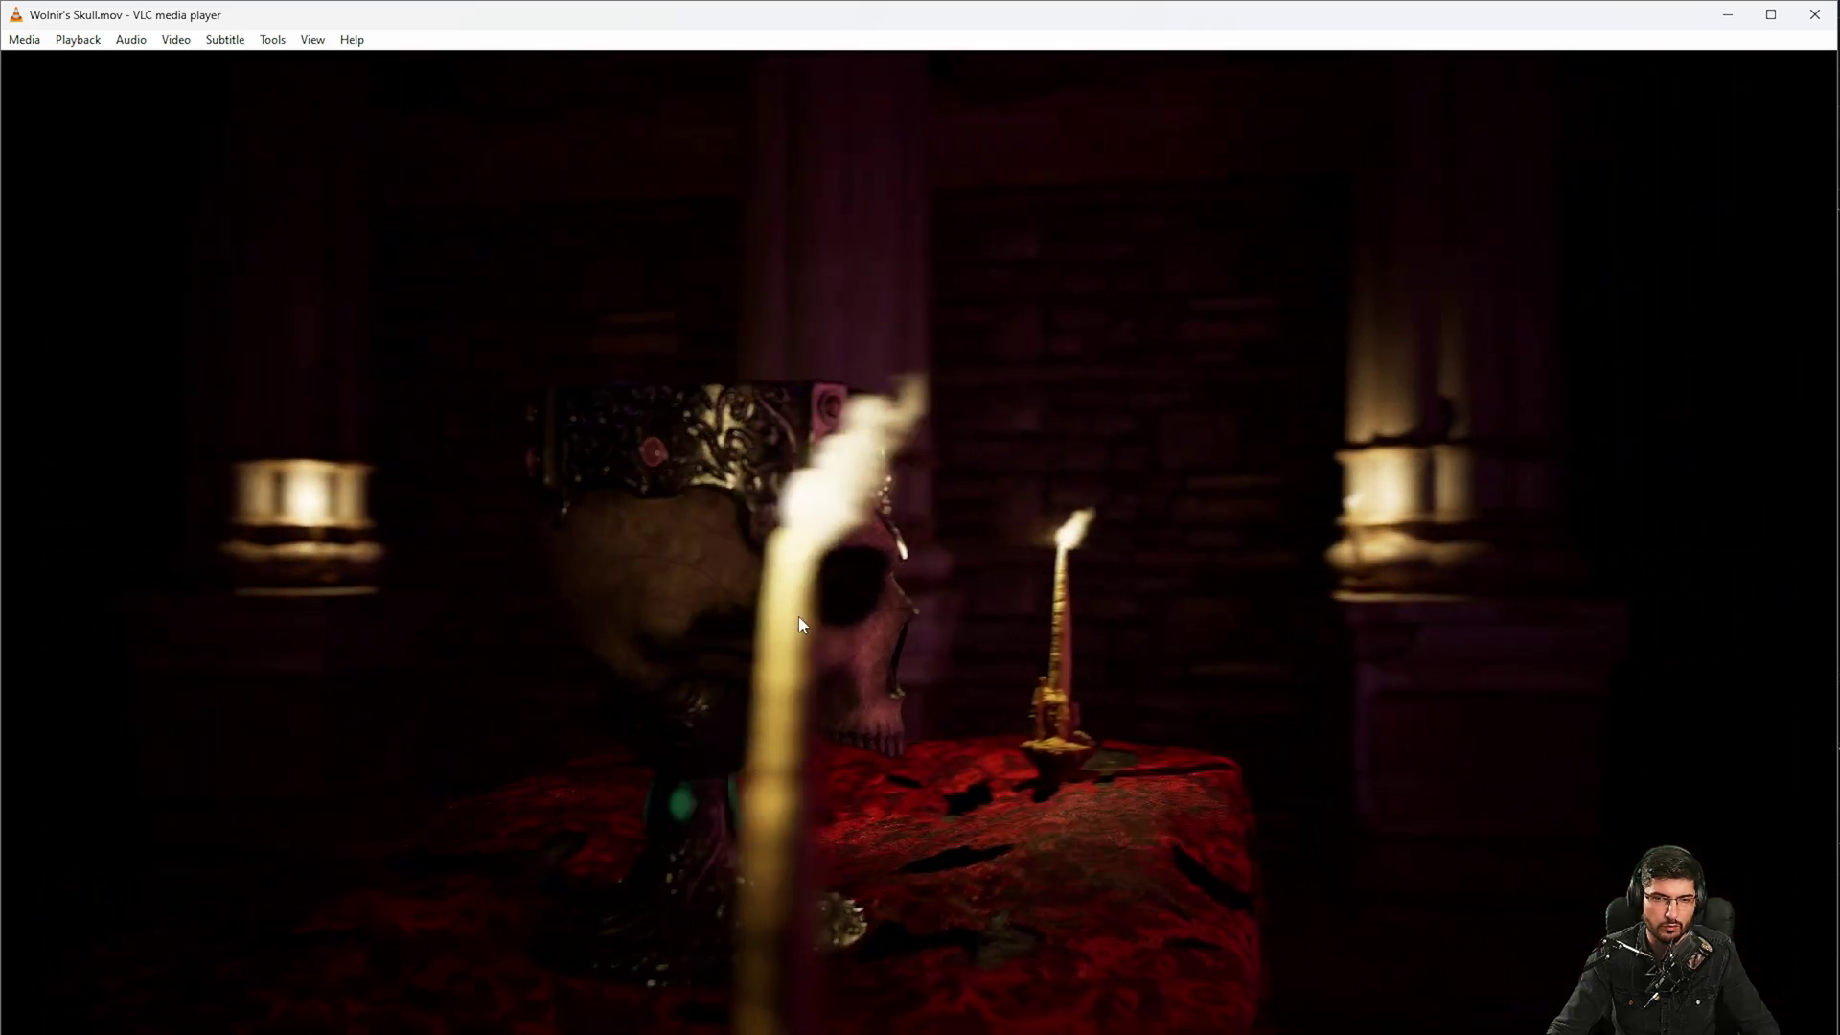
pyautogui.press('space')
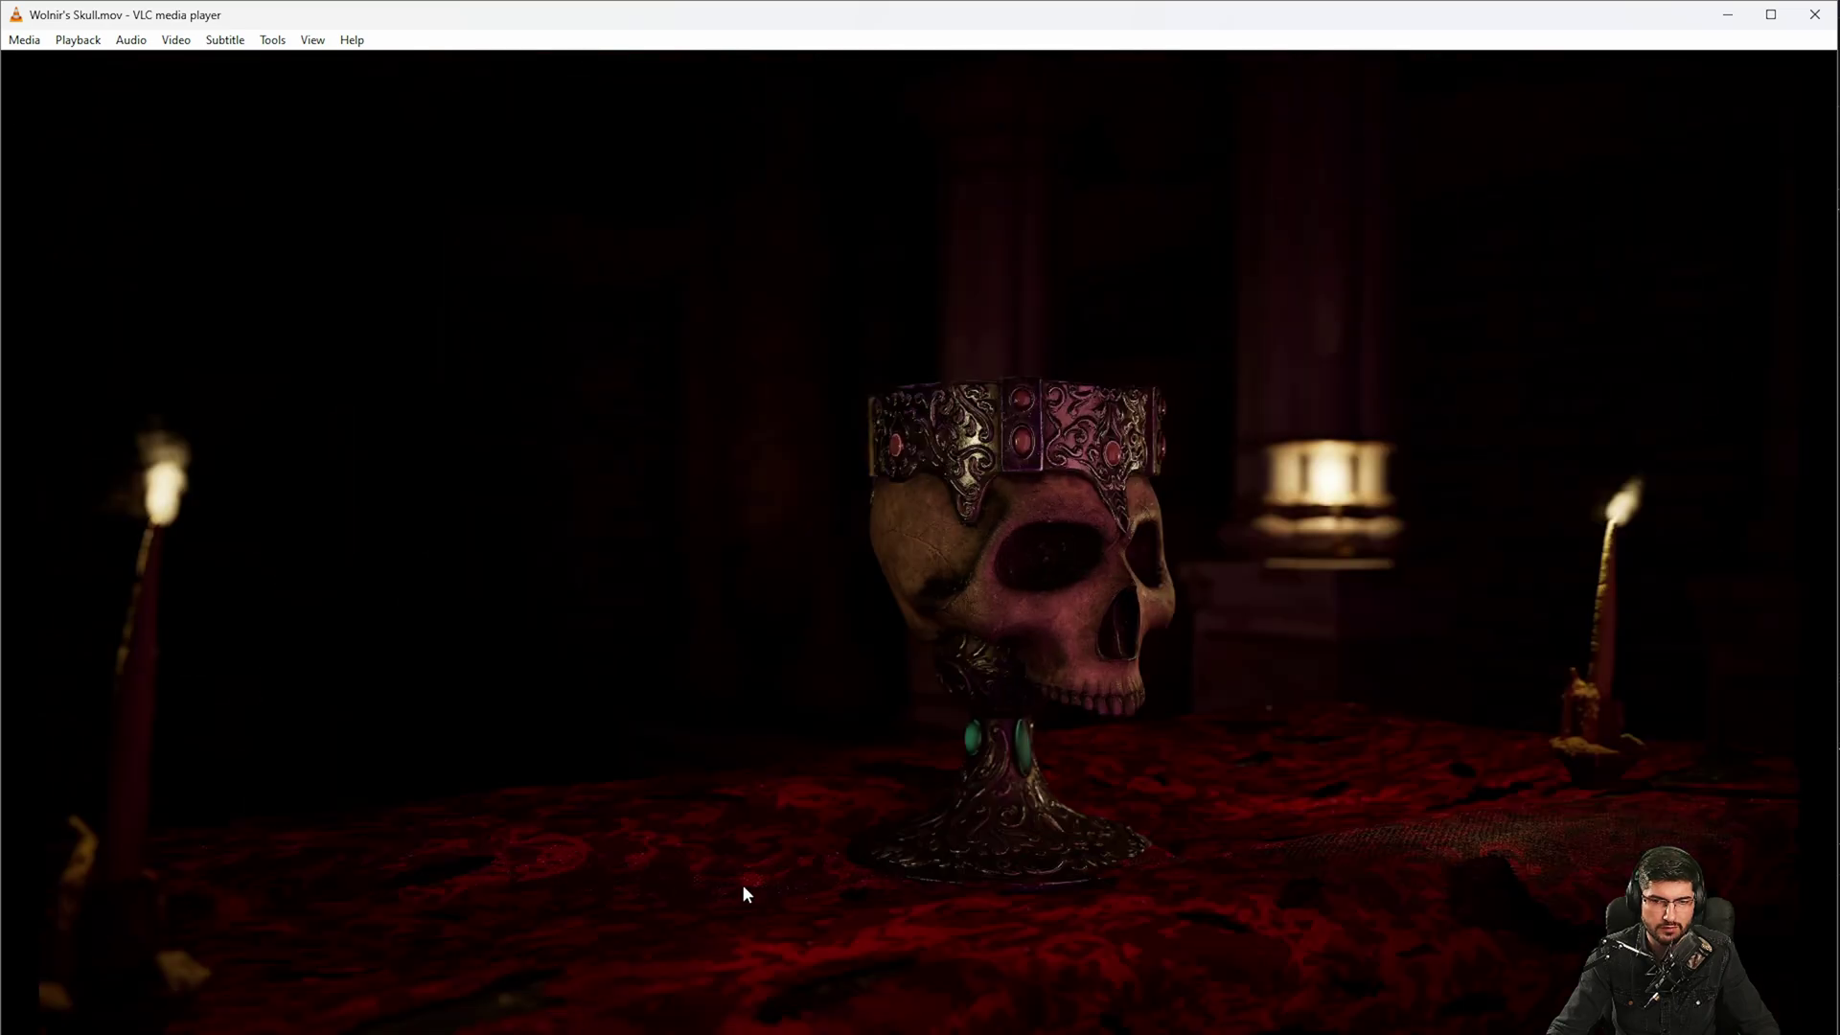
pyautogui.press('space')
pyautogui.press('space')
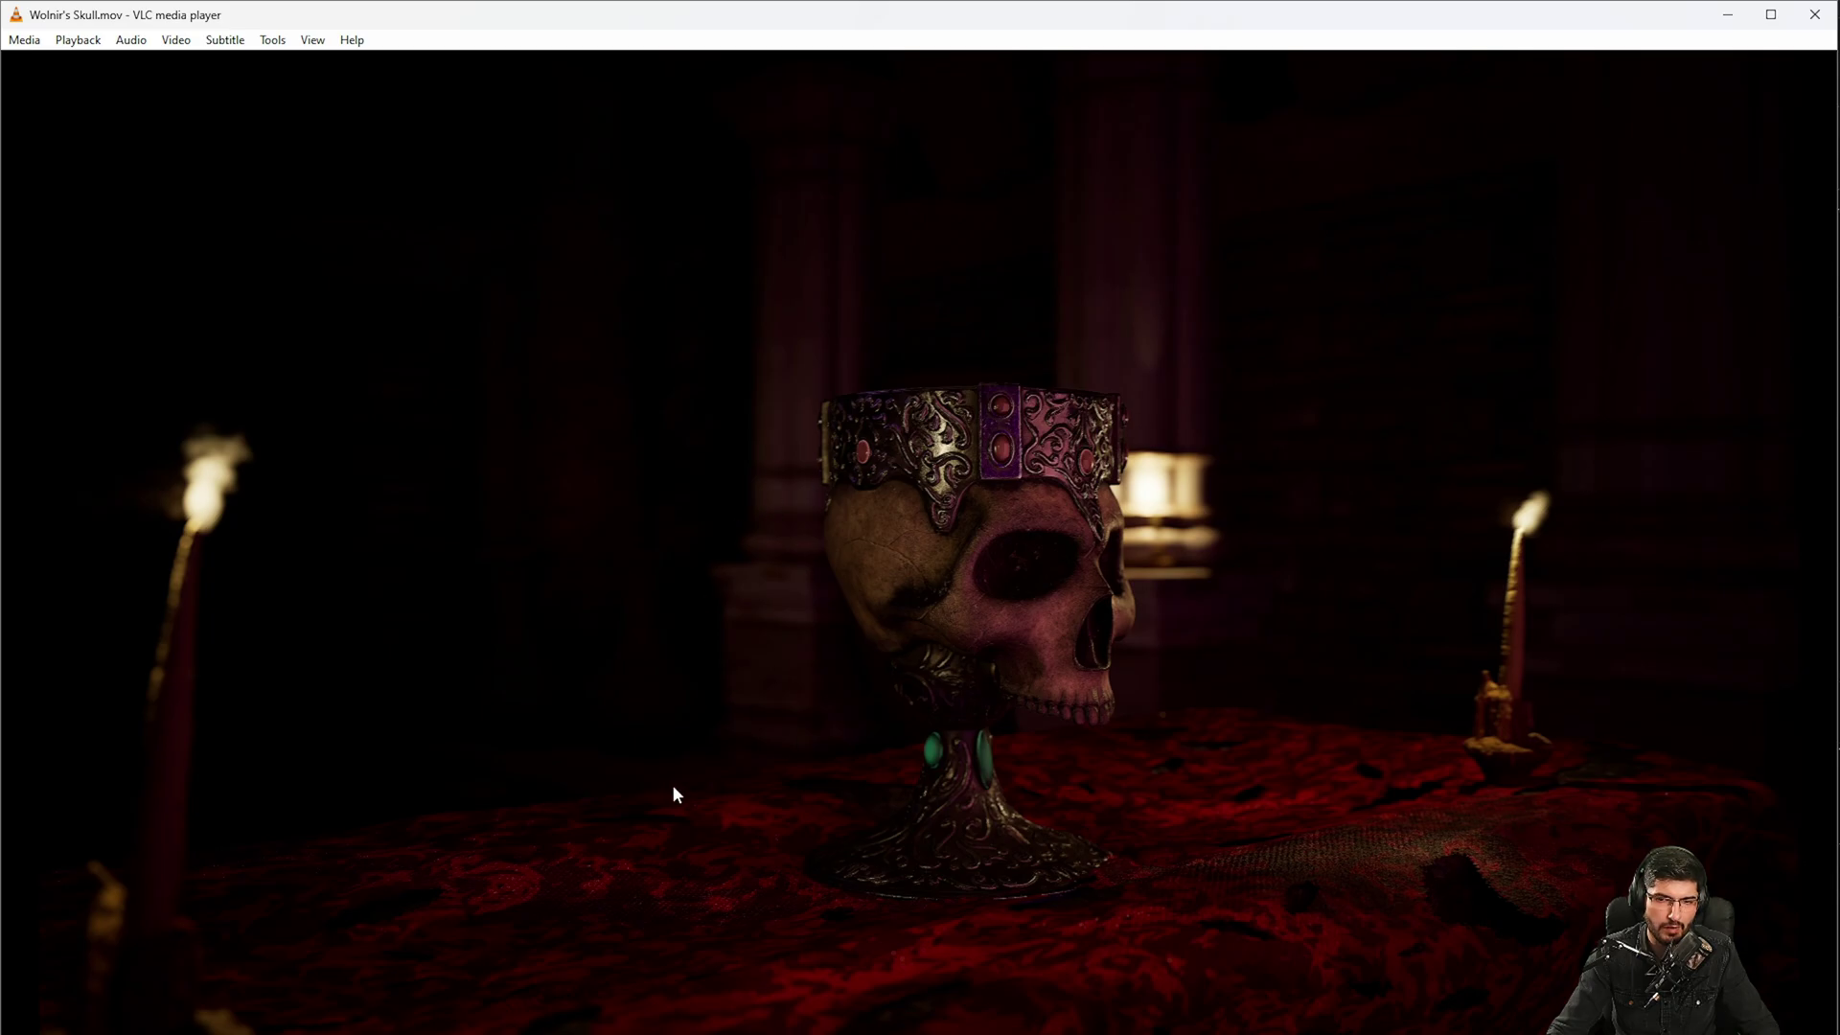
pyautogui.press('space')
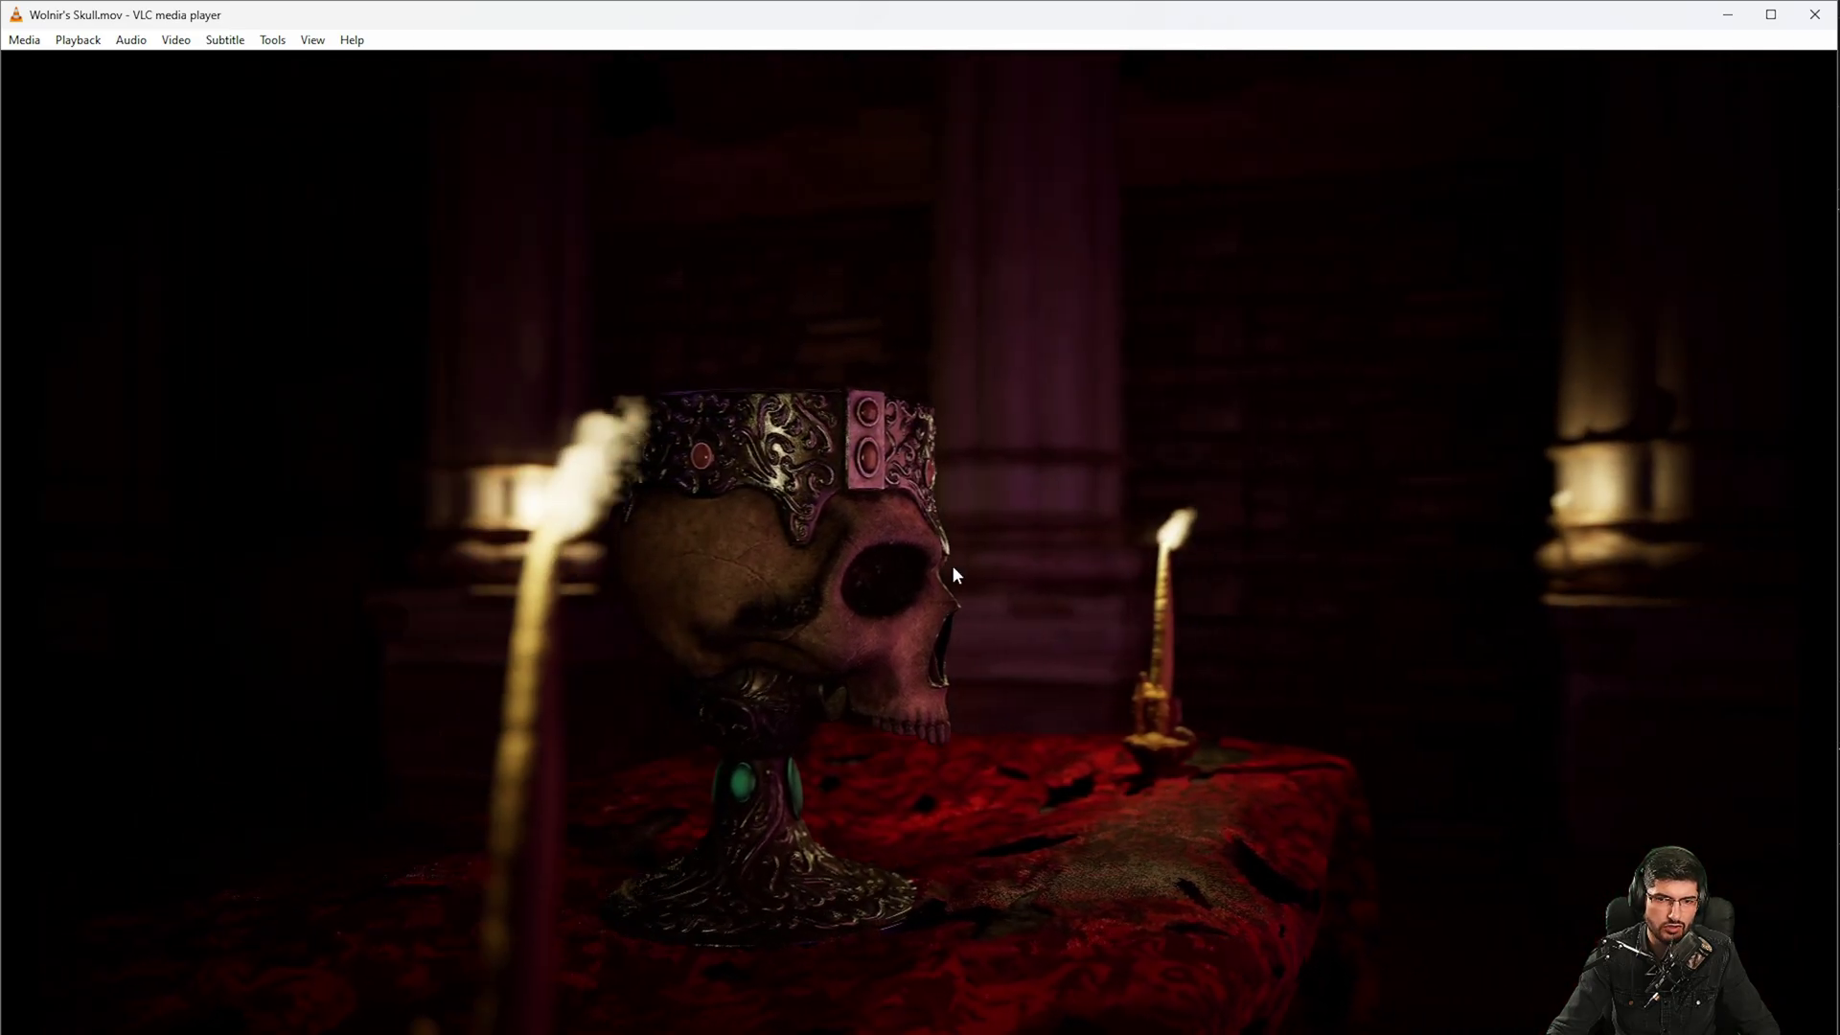
pyautogui.press('space')
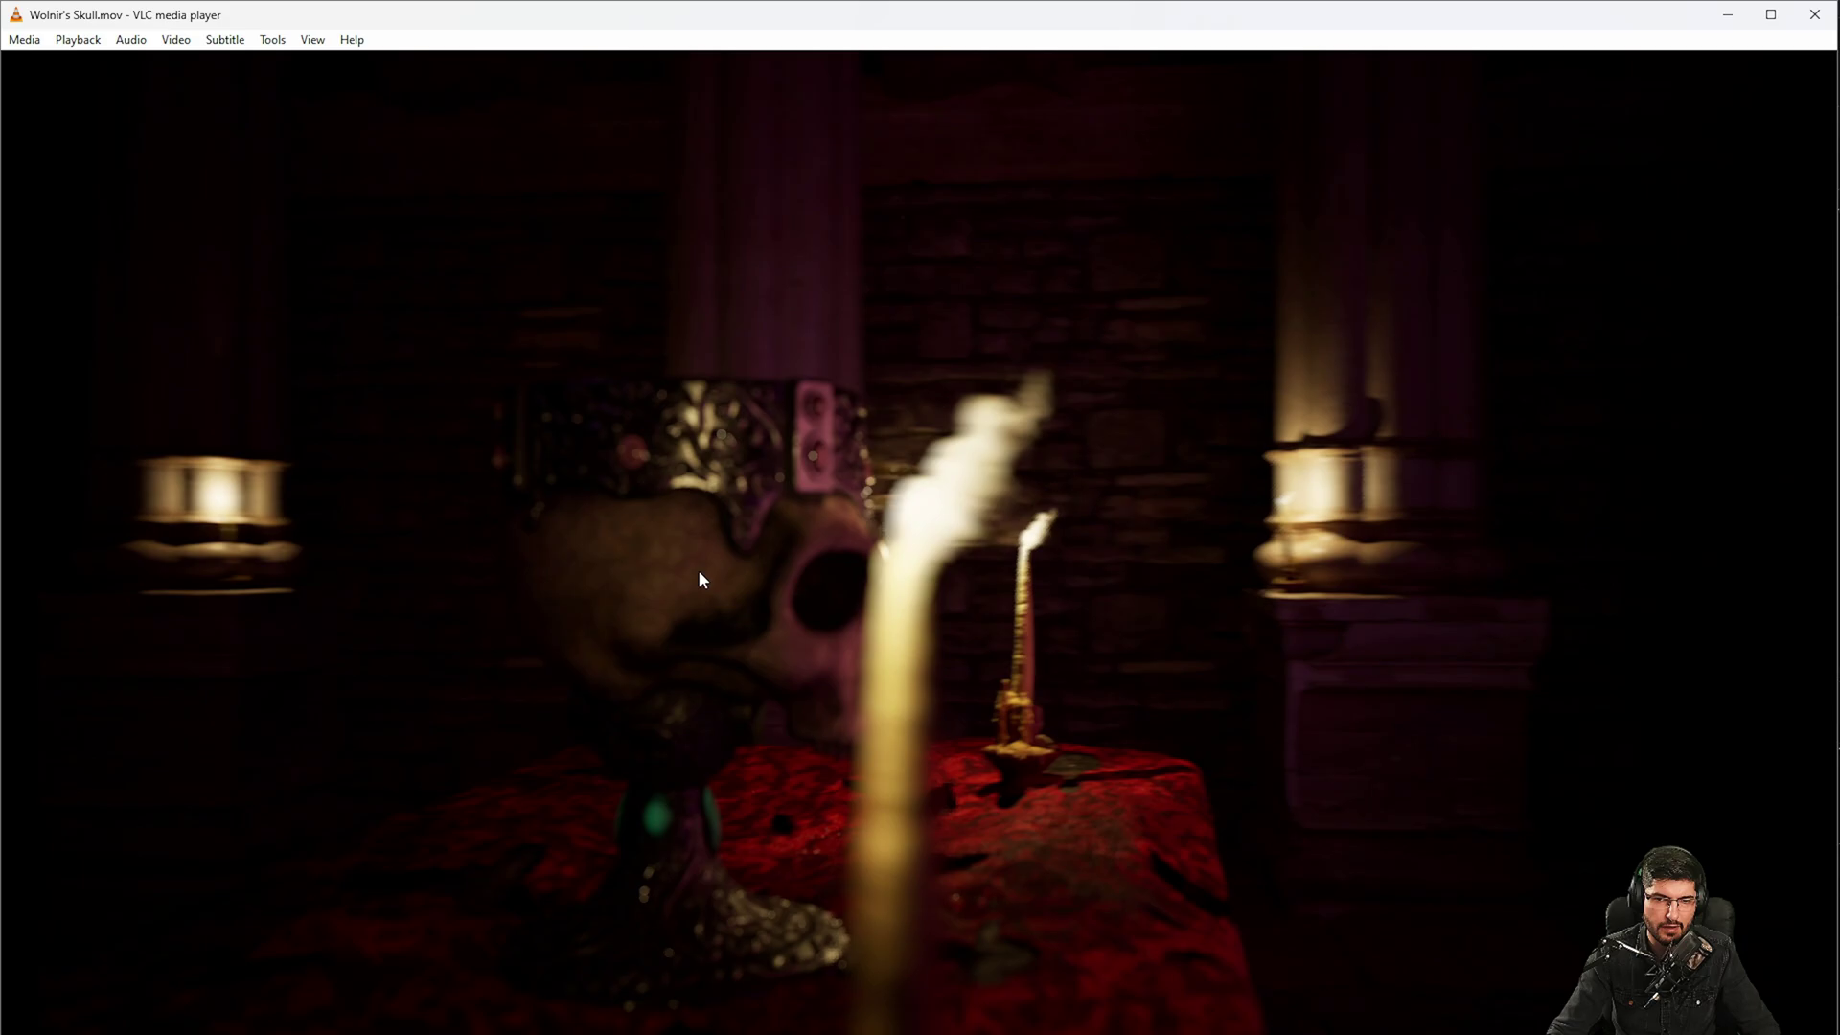
pyautogui.press('space')
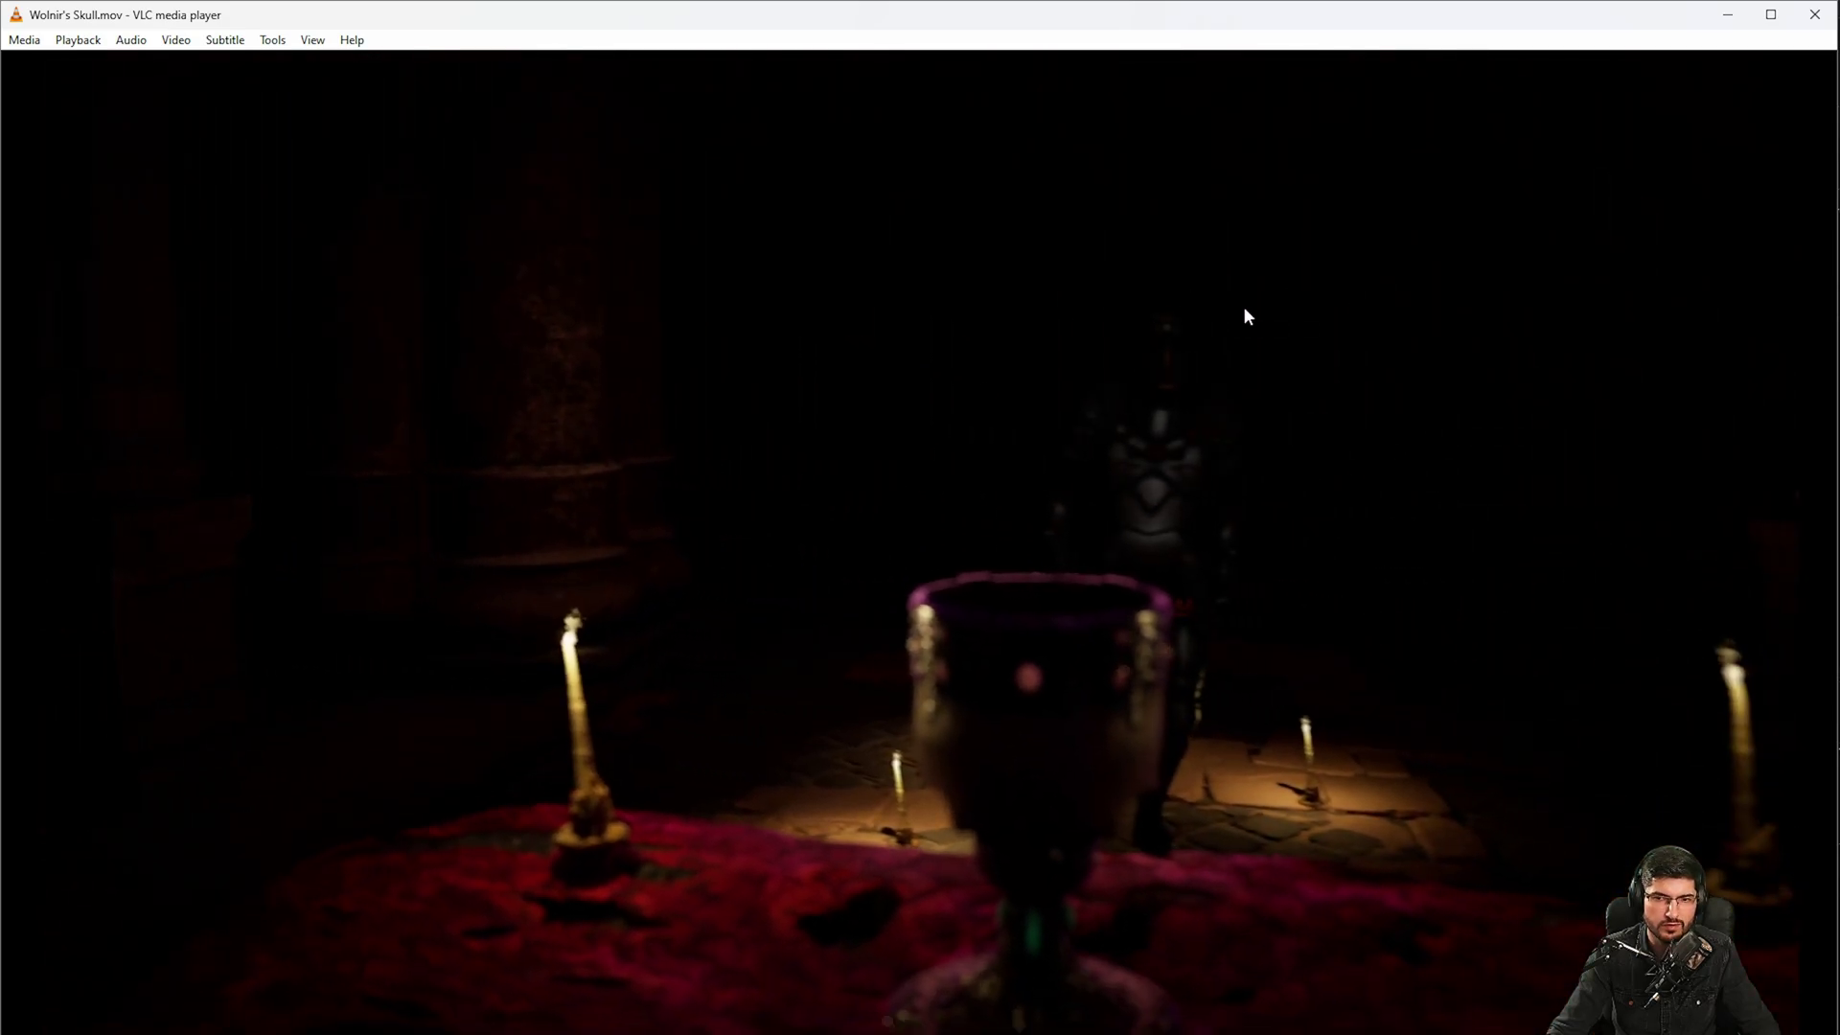
# - Examine the knight's approach from behind the goblet by playing and pausing the shot
pyautogui.press('space')
pyautogui.press('space')
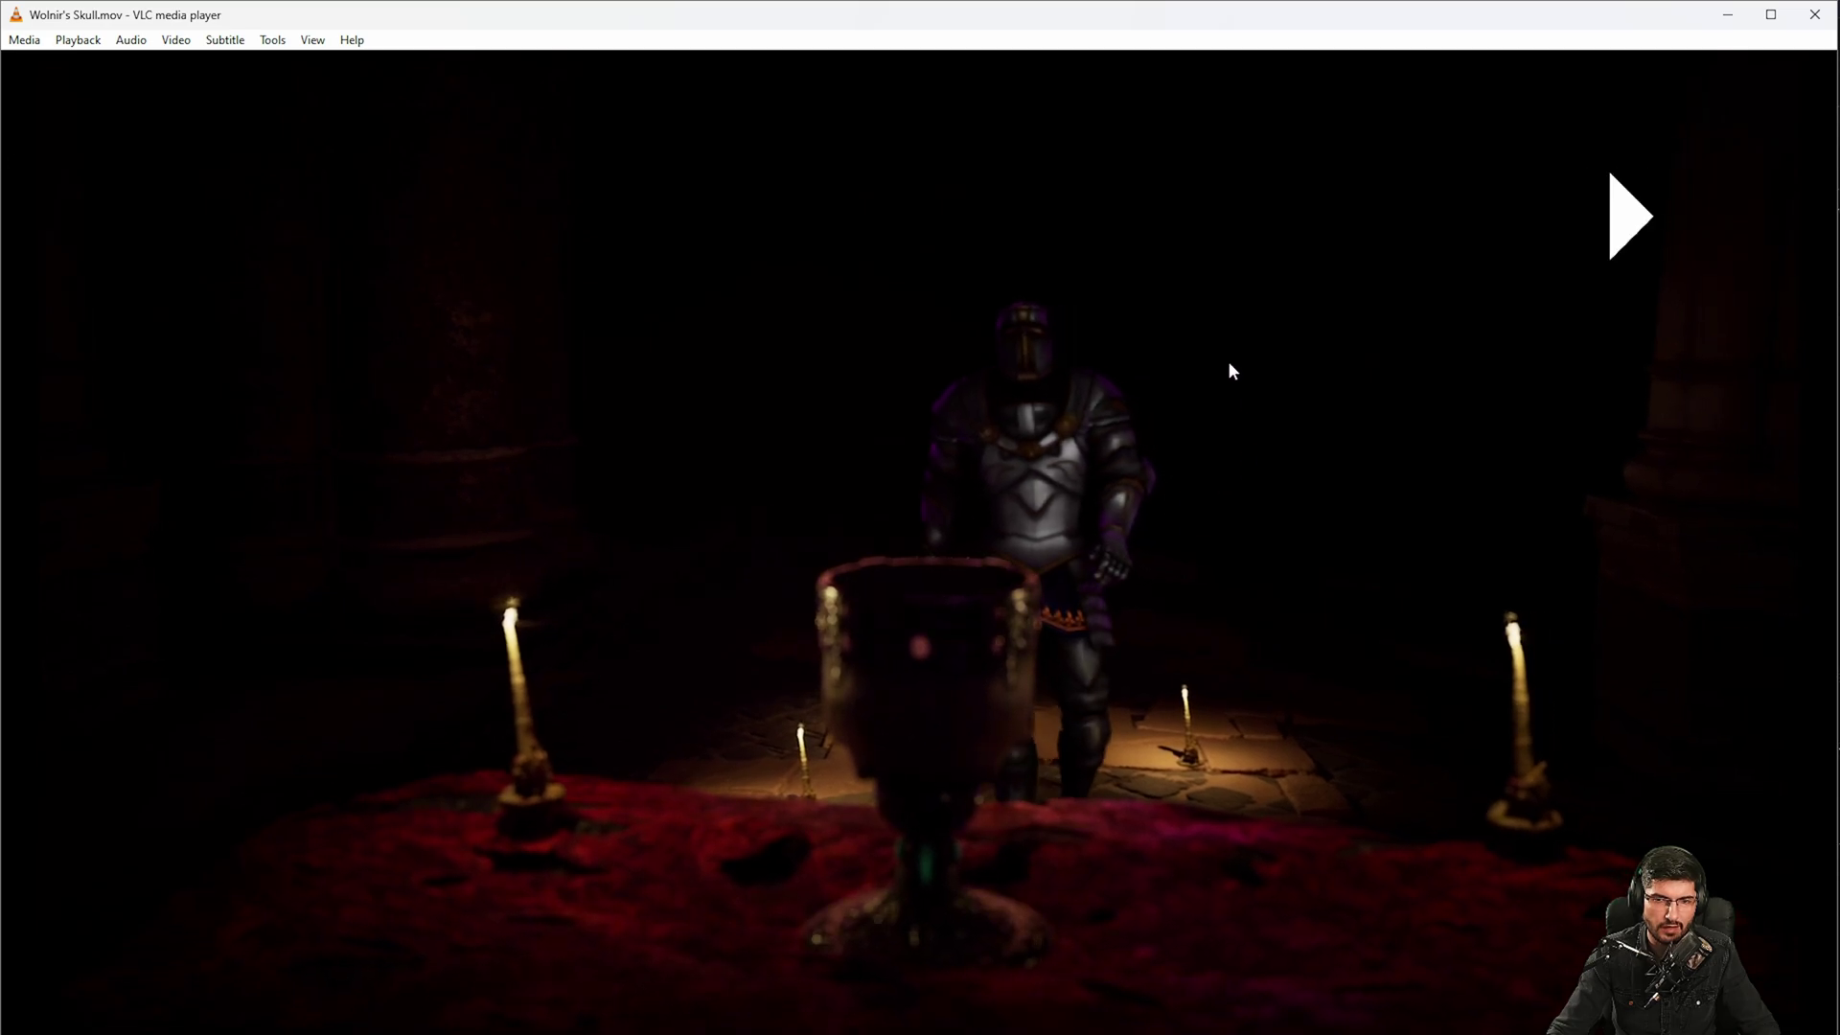
pyautogui.press('space')
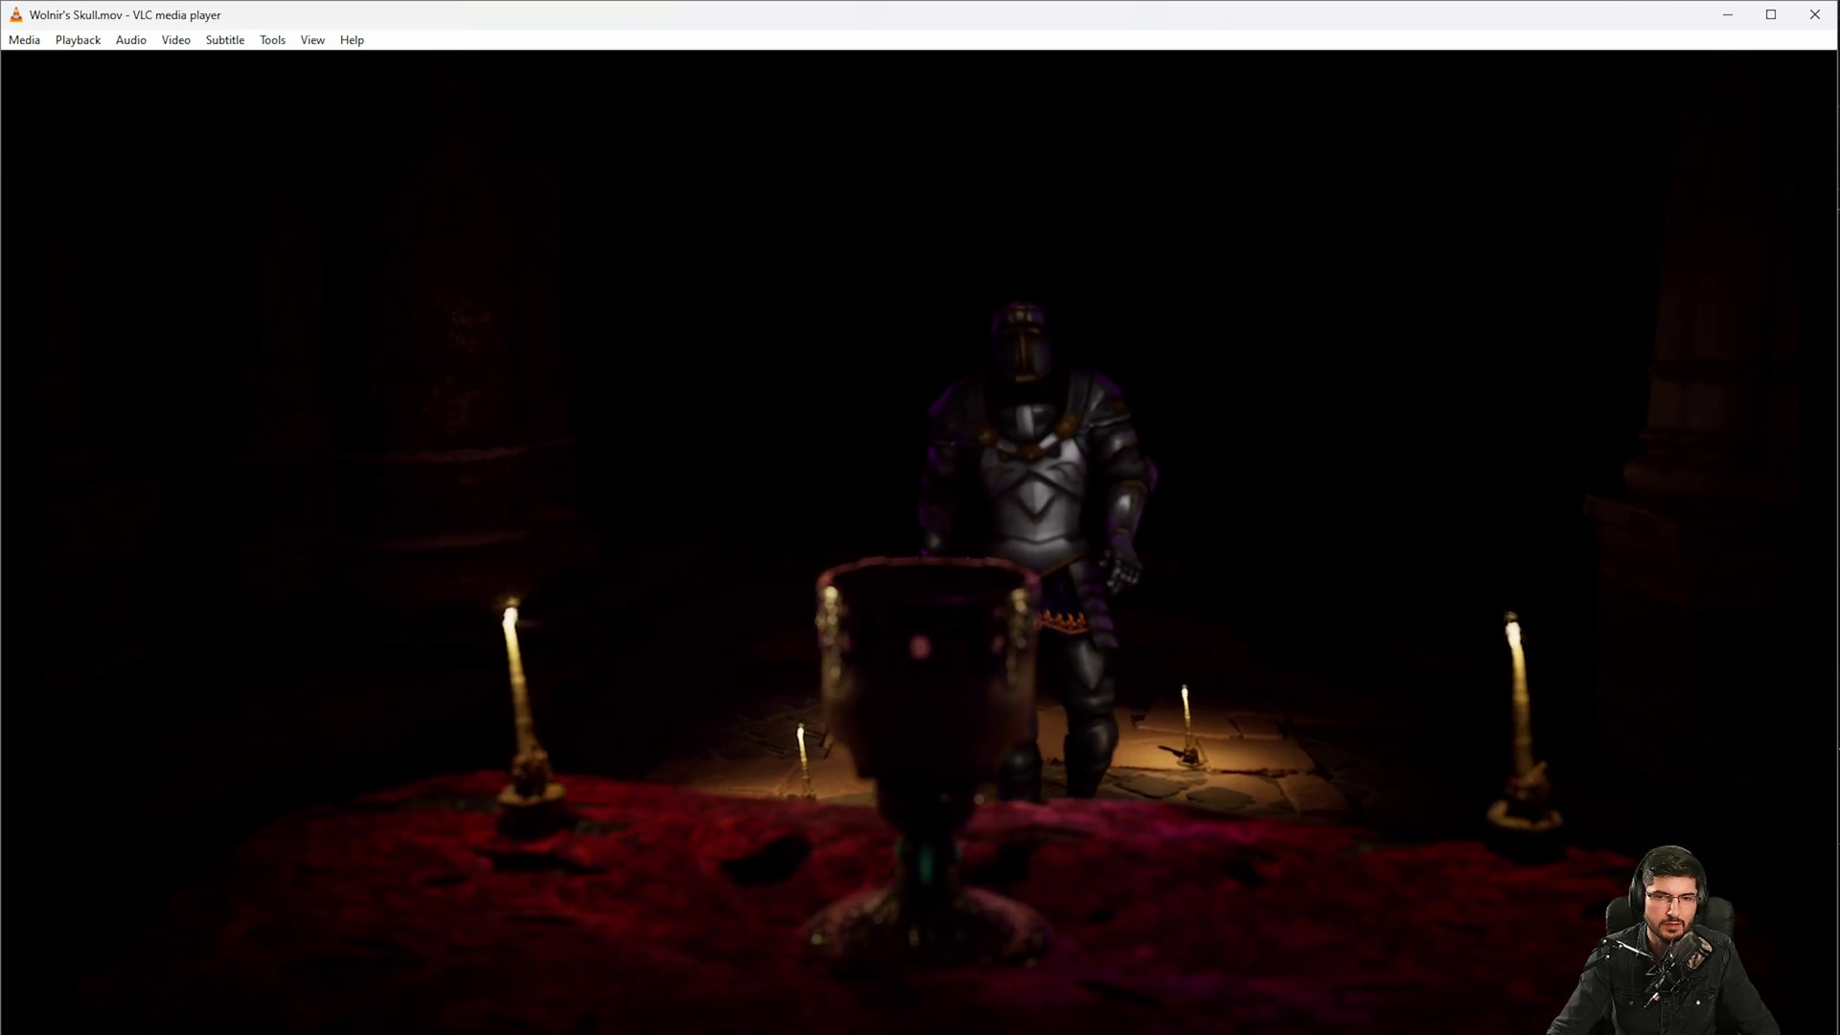
pyautogui.press('space')
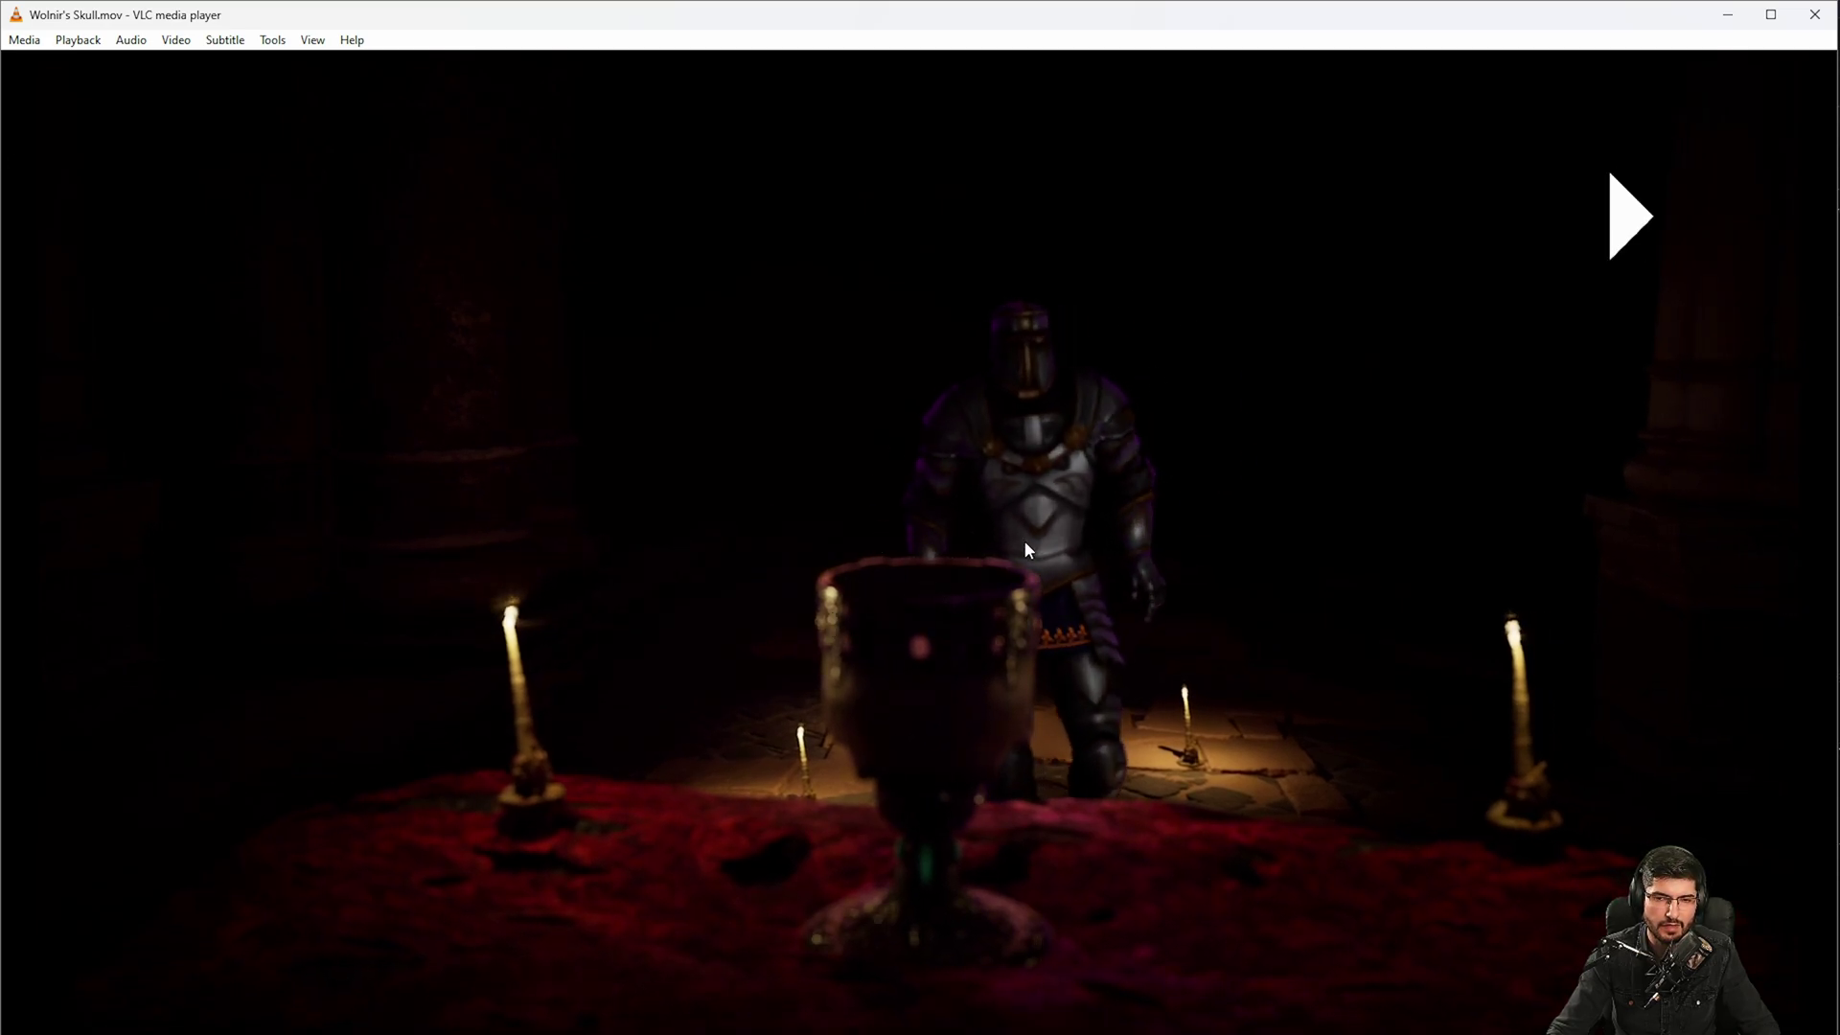
pyautogui.press('space')
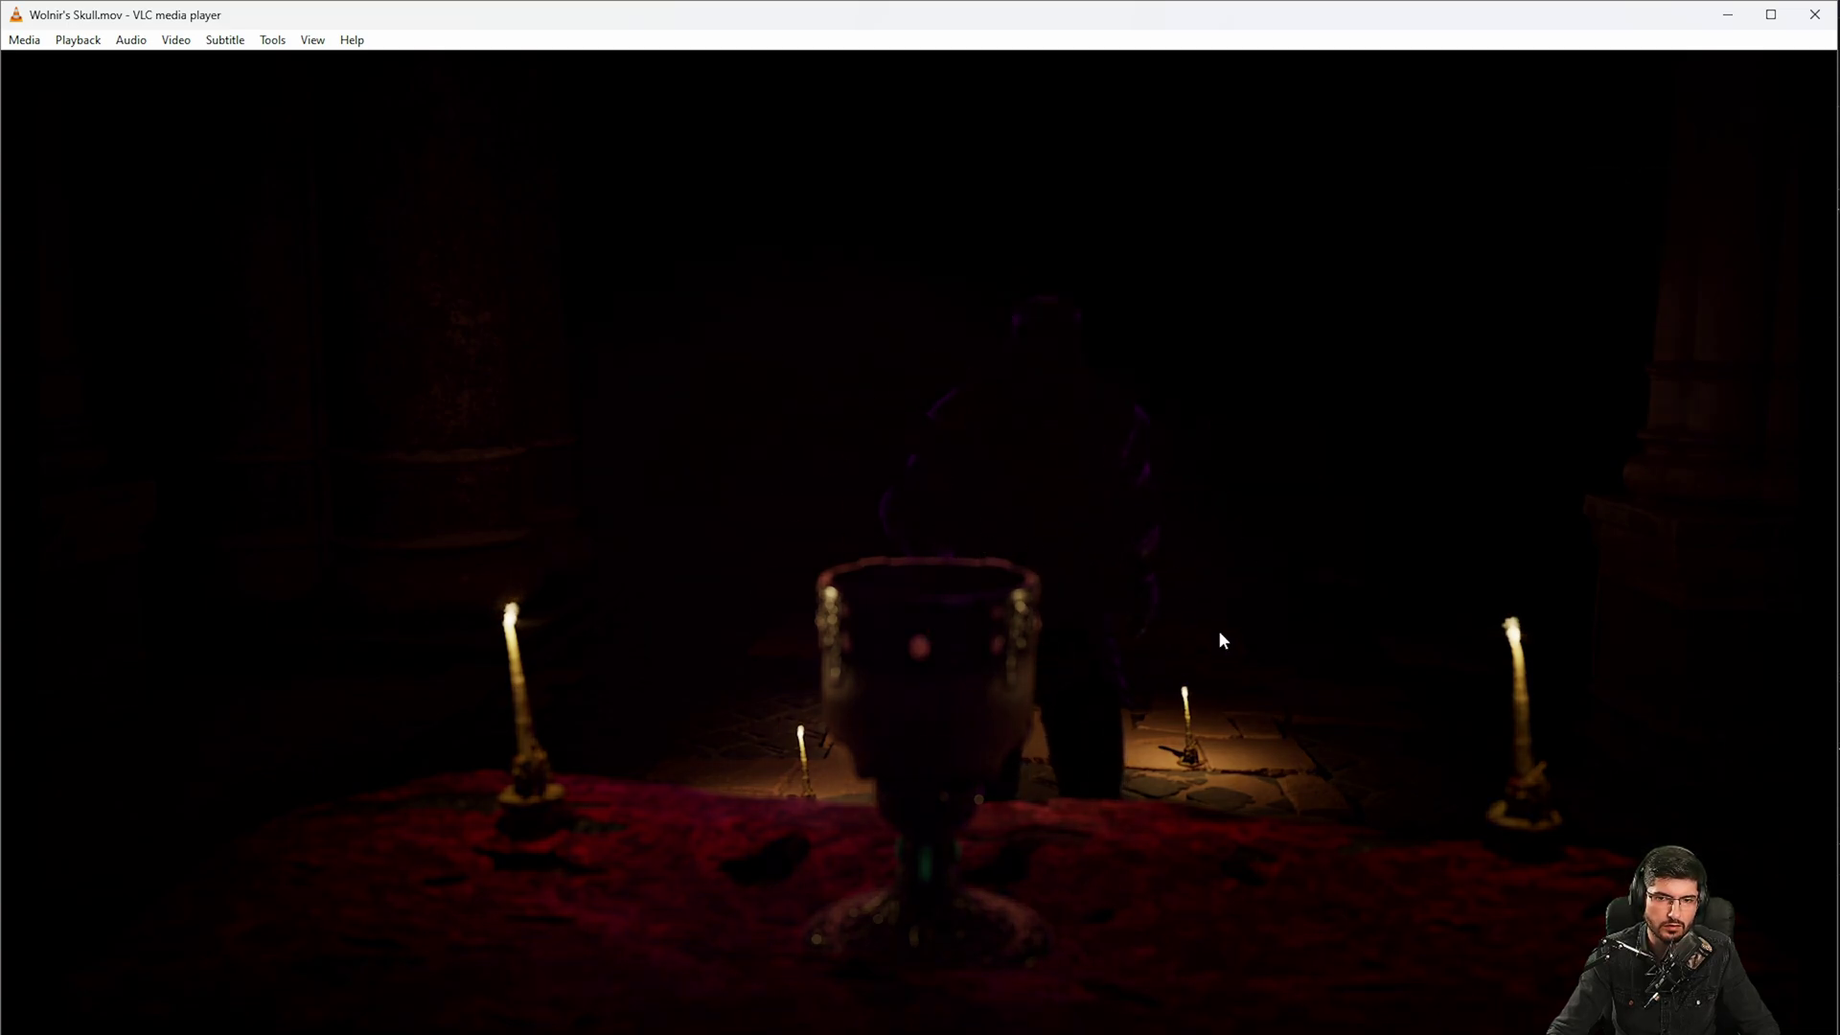
pyautogui.press('space')
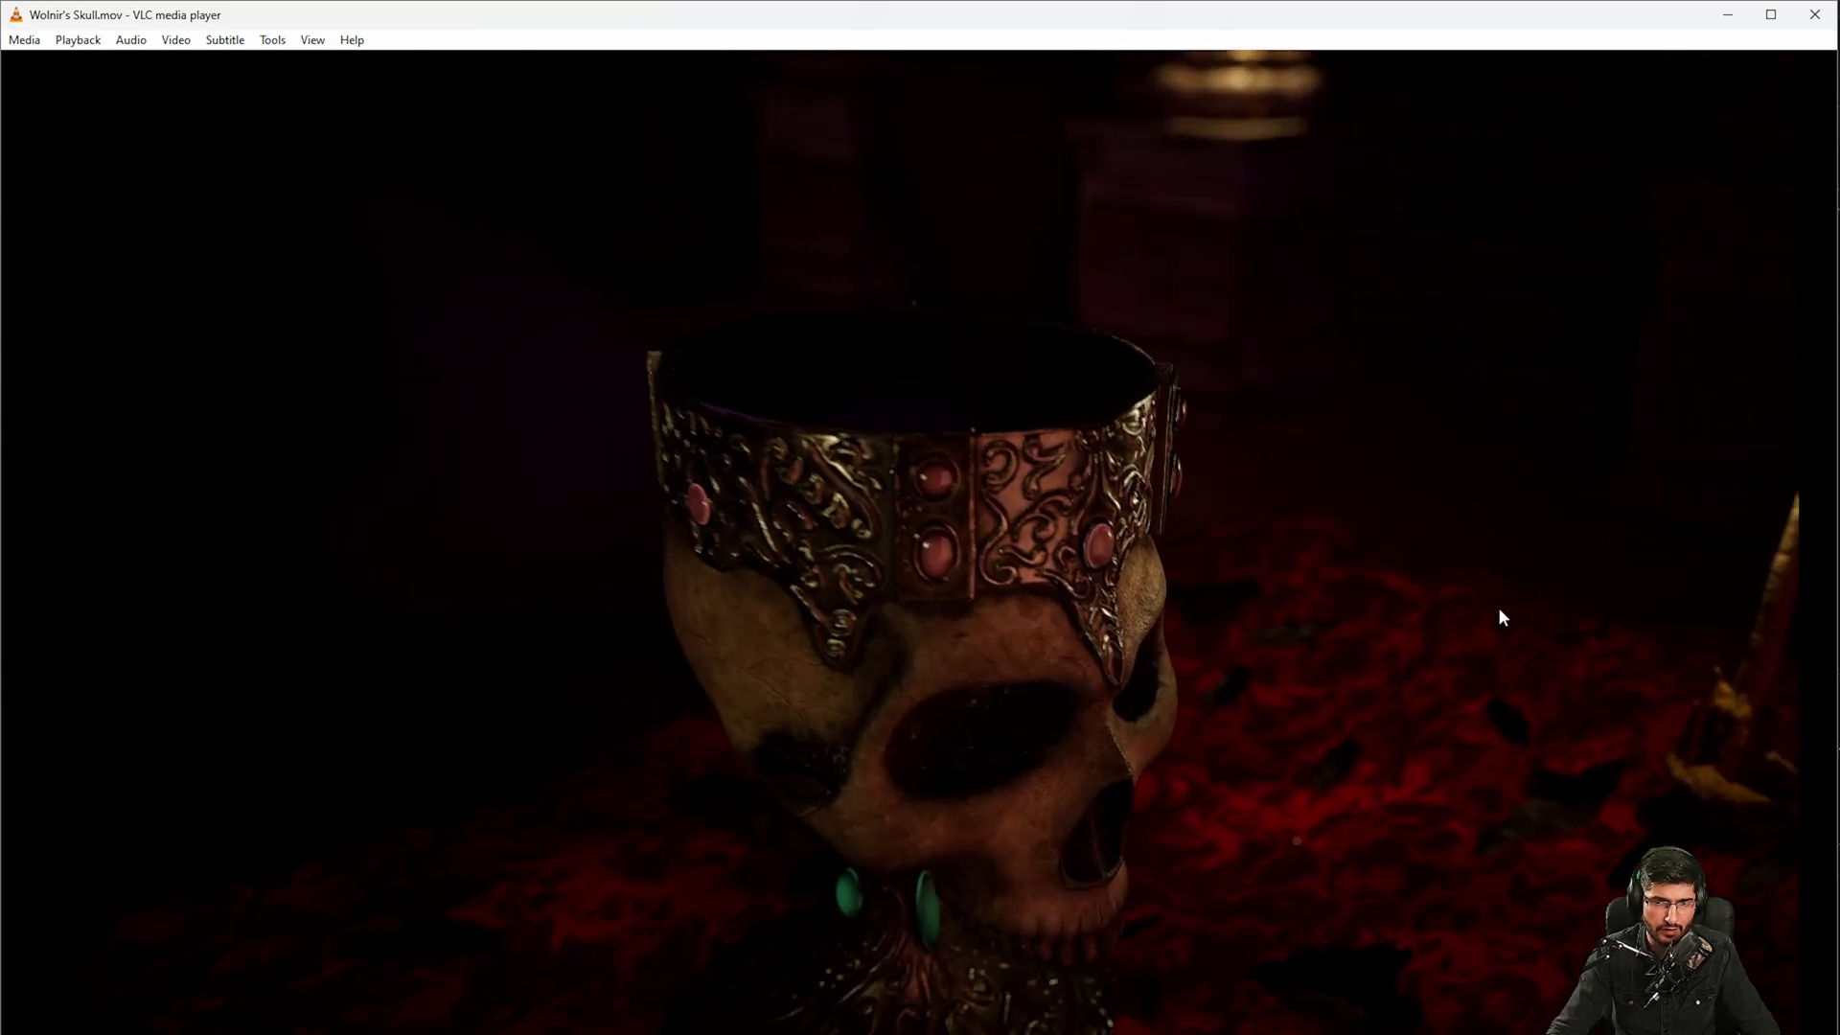
# - Examine the goblet close-up, pausing on the jewelled crown and the skull's eye sockets
pyautogui.press('space')
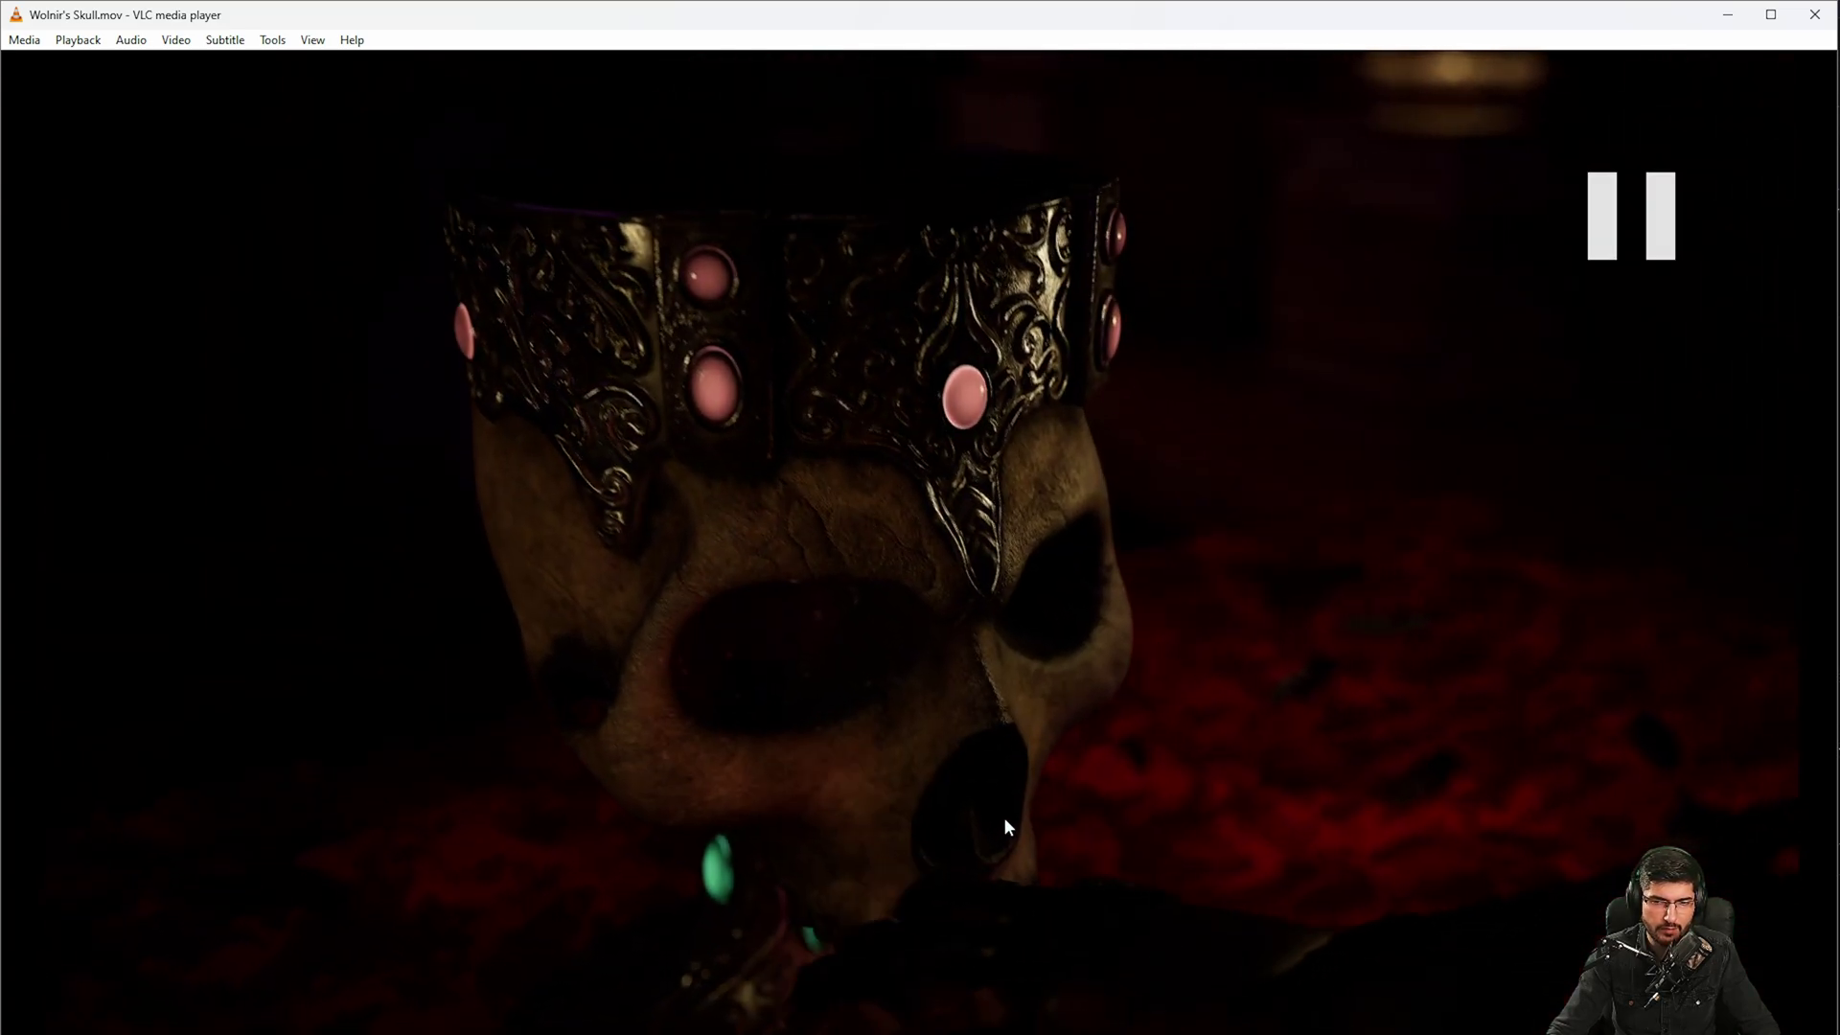
pyautogui.press('space')
pyautogui.press('space')
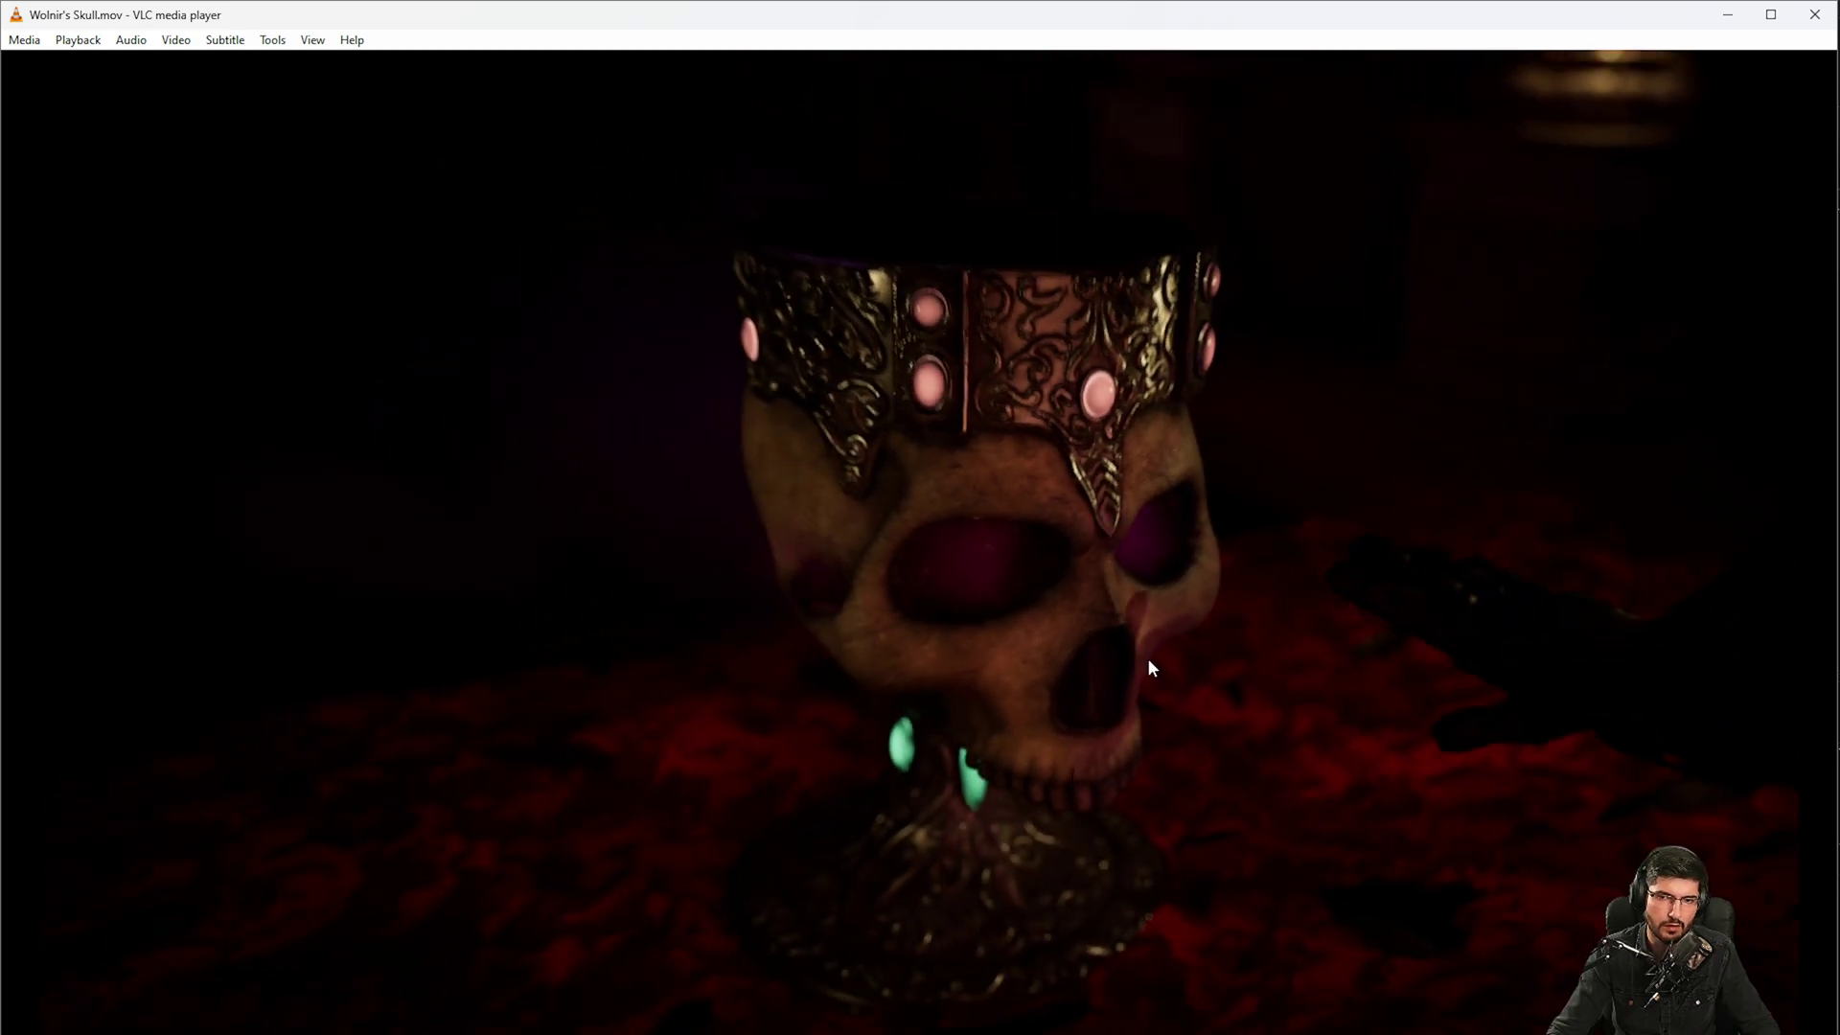
pyautogui.press('space')
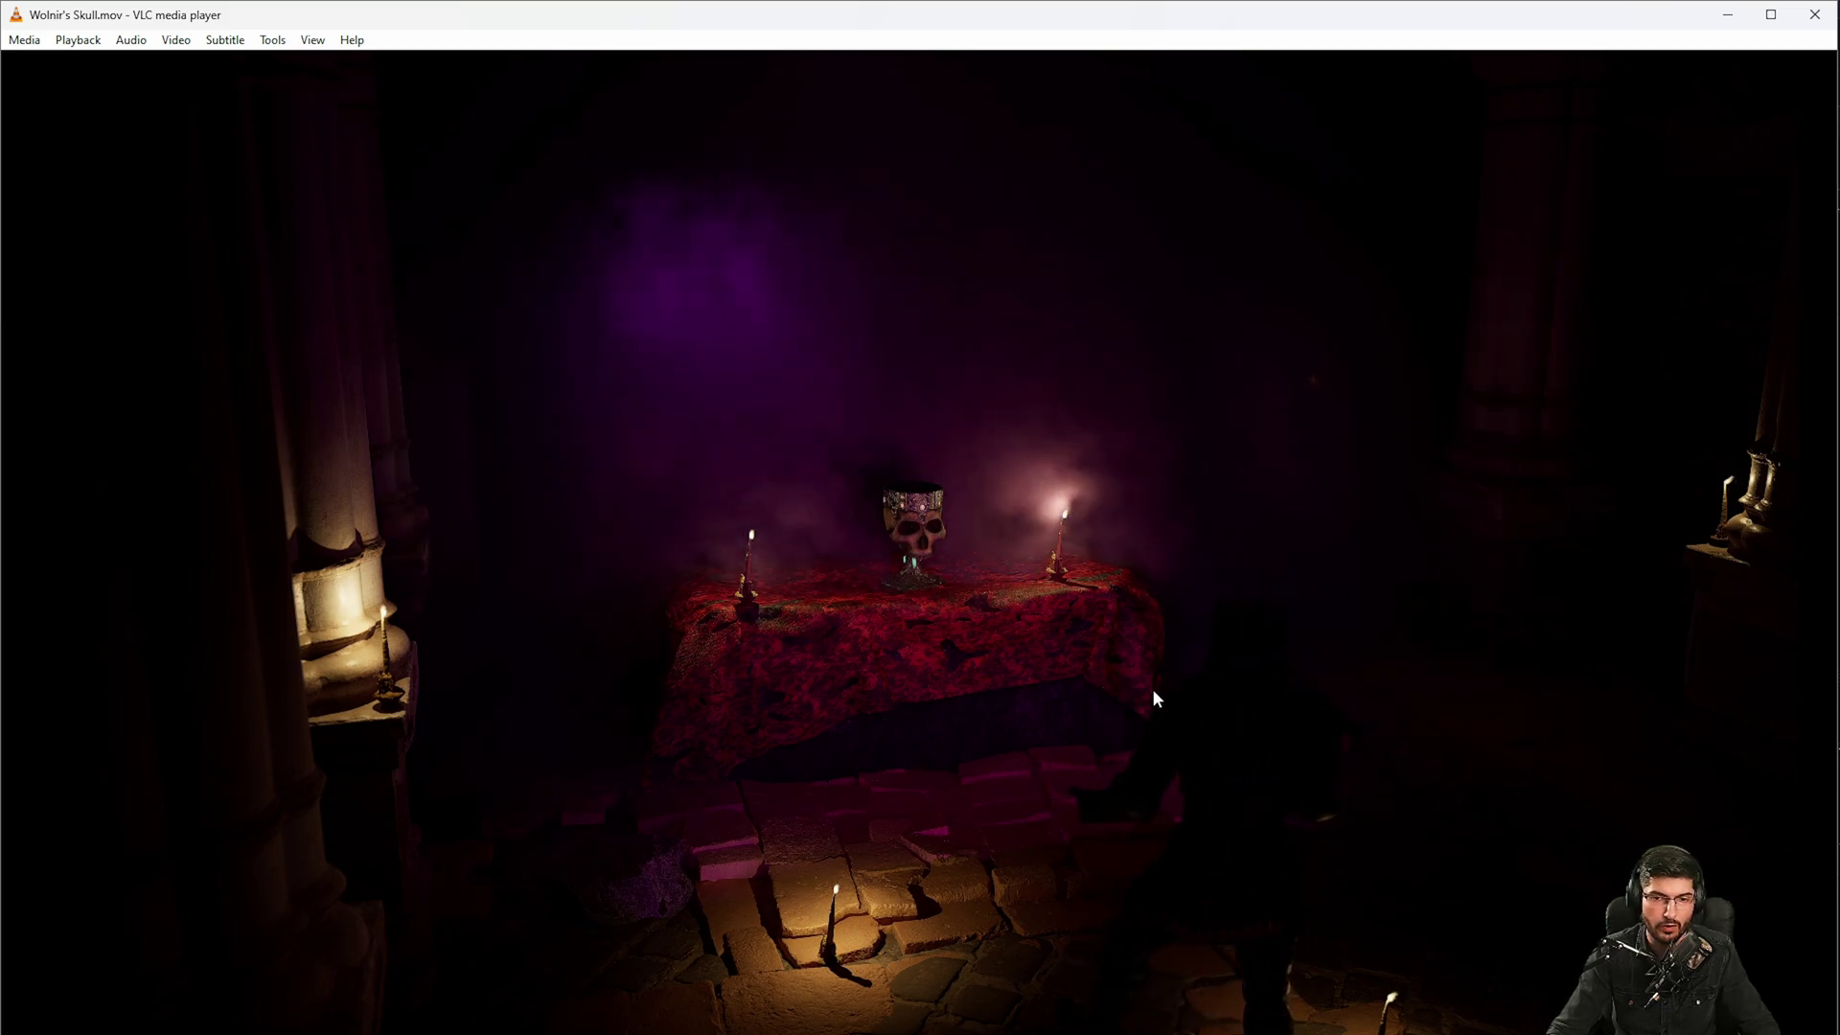
# - Replay the film's ending from the goblet close-up and examine the wide shot of the knight facing the altar
pyautogui.press('space')
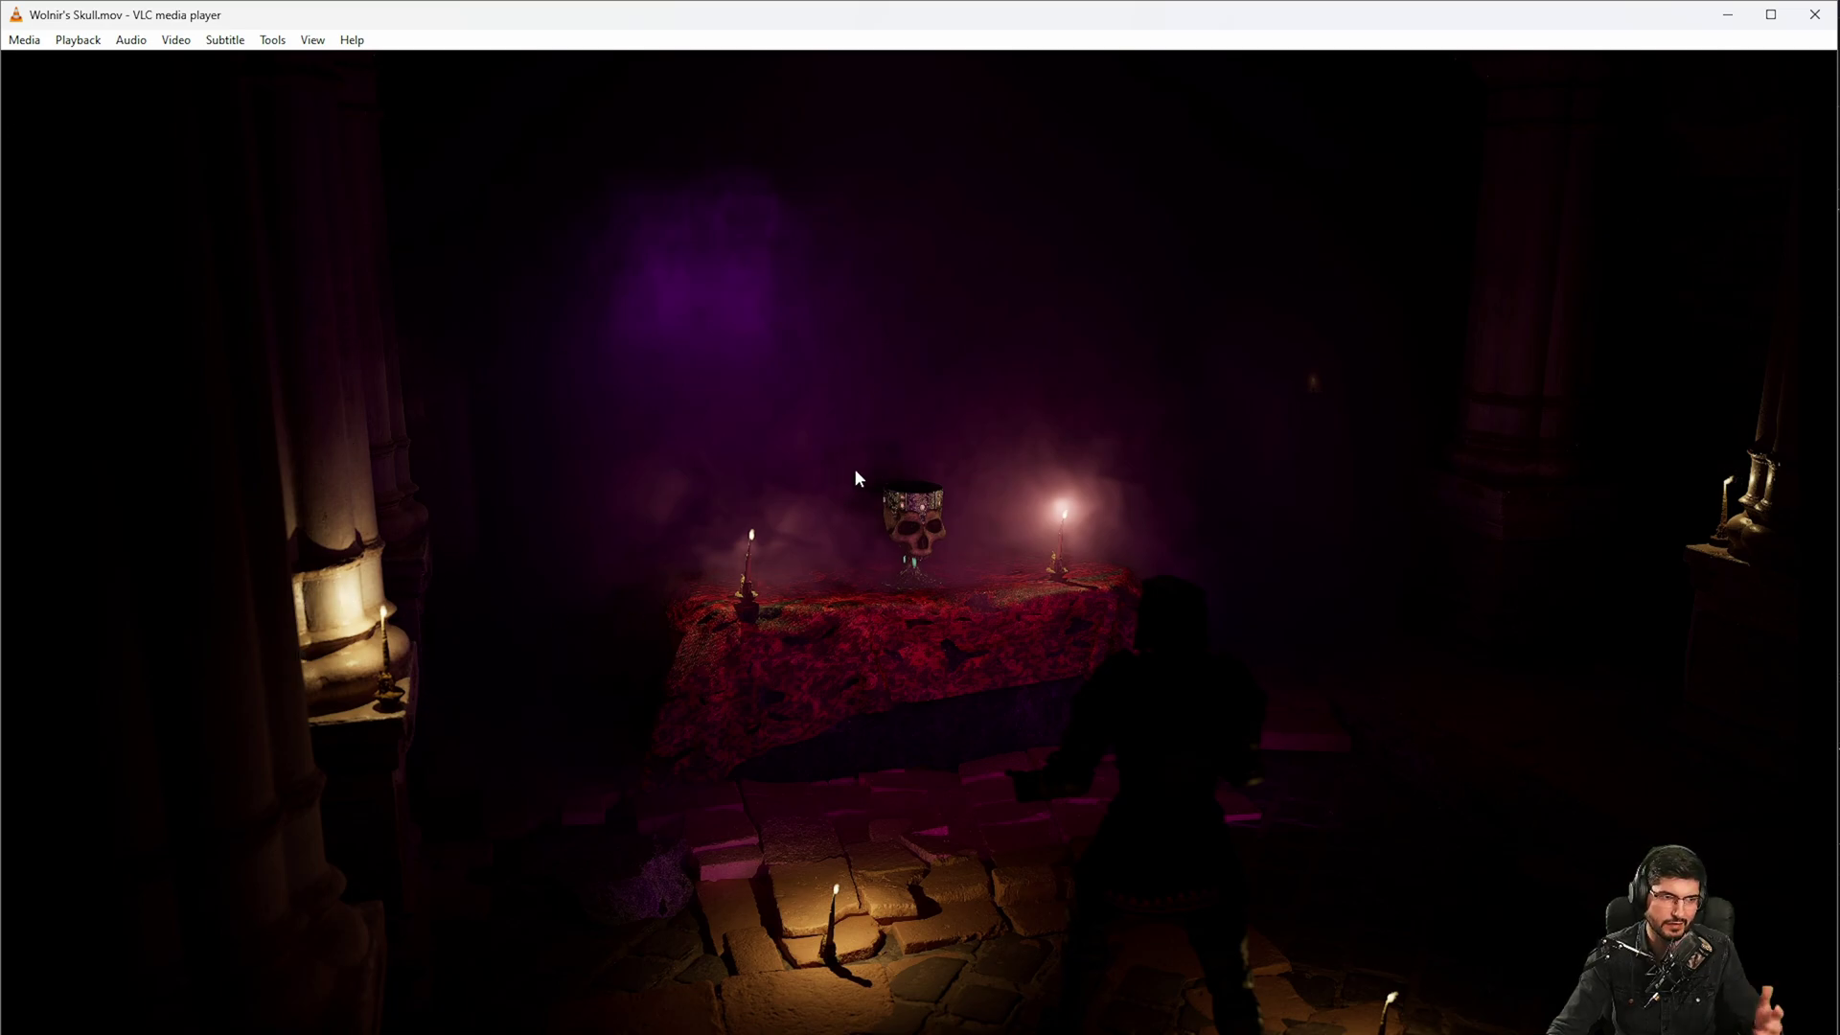
pyautogui.press('space')
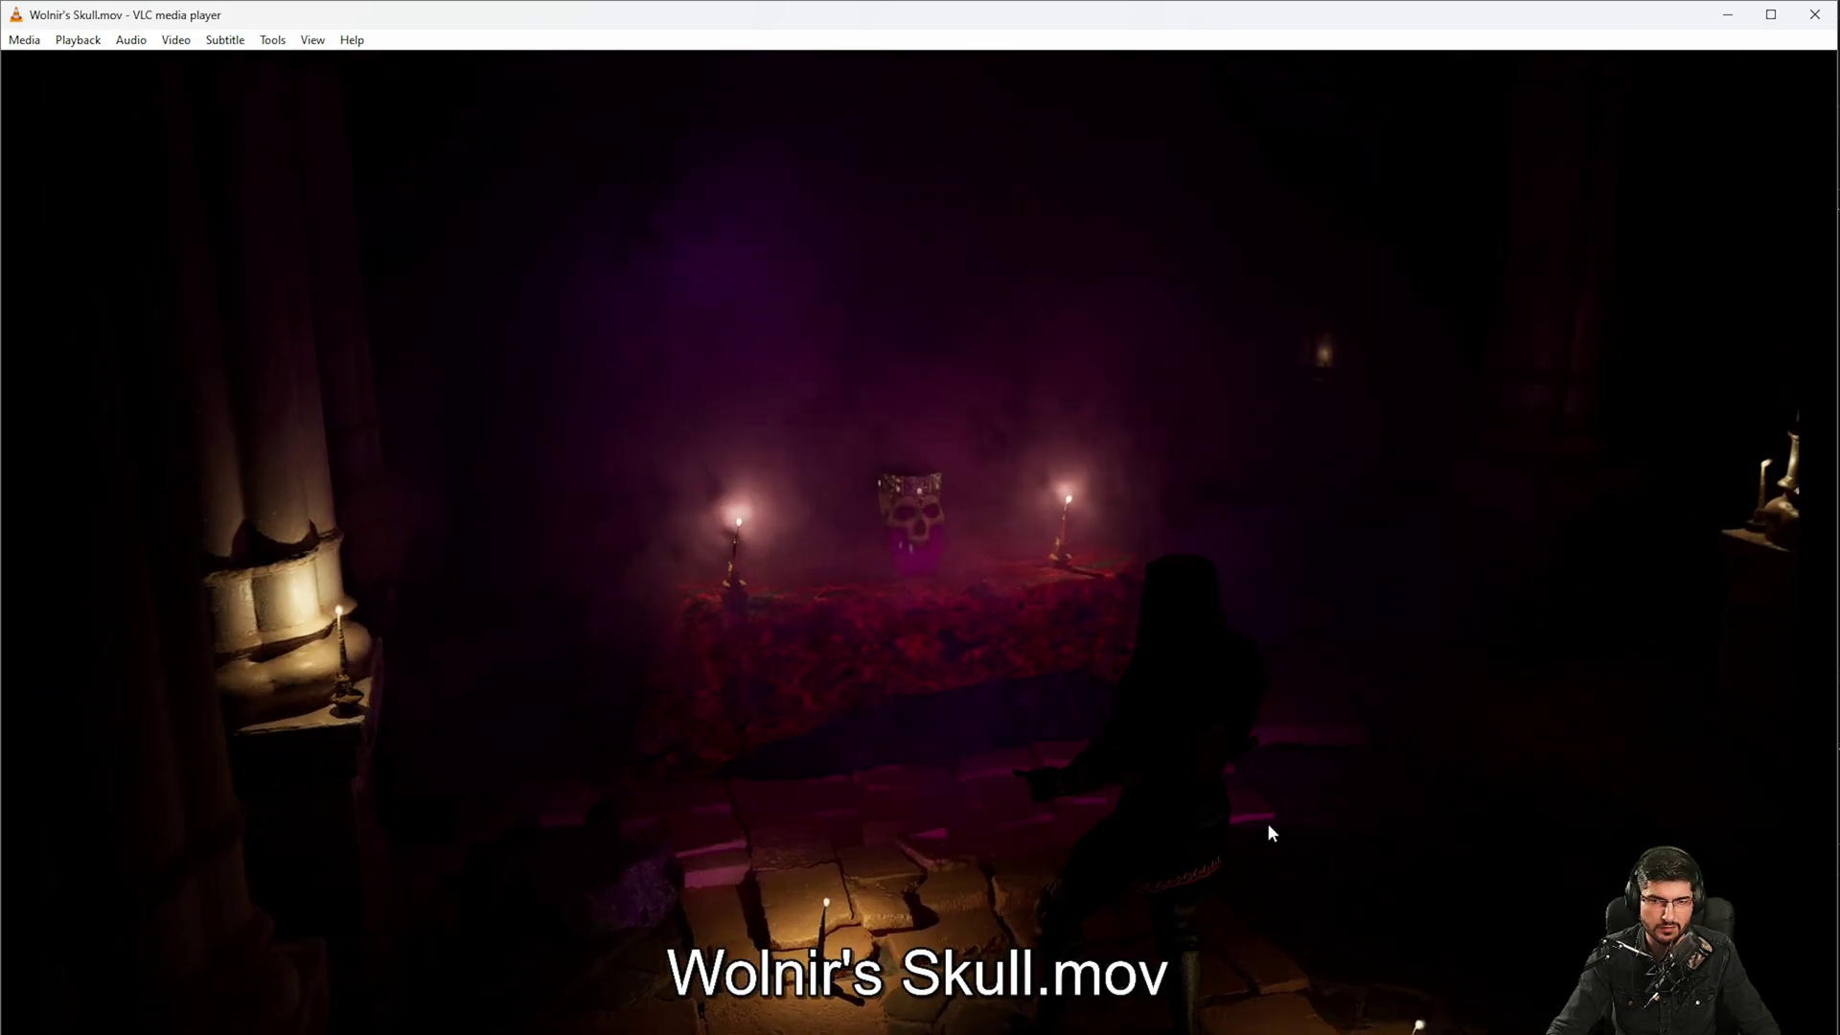
pyautogui.press('space')
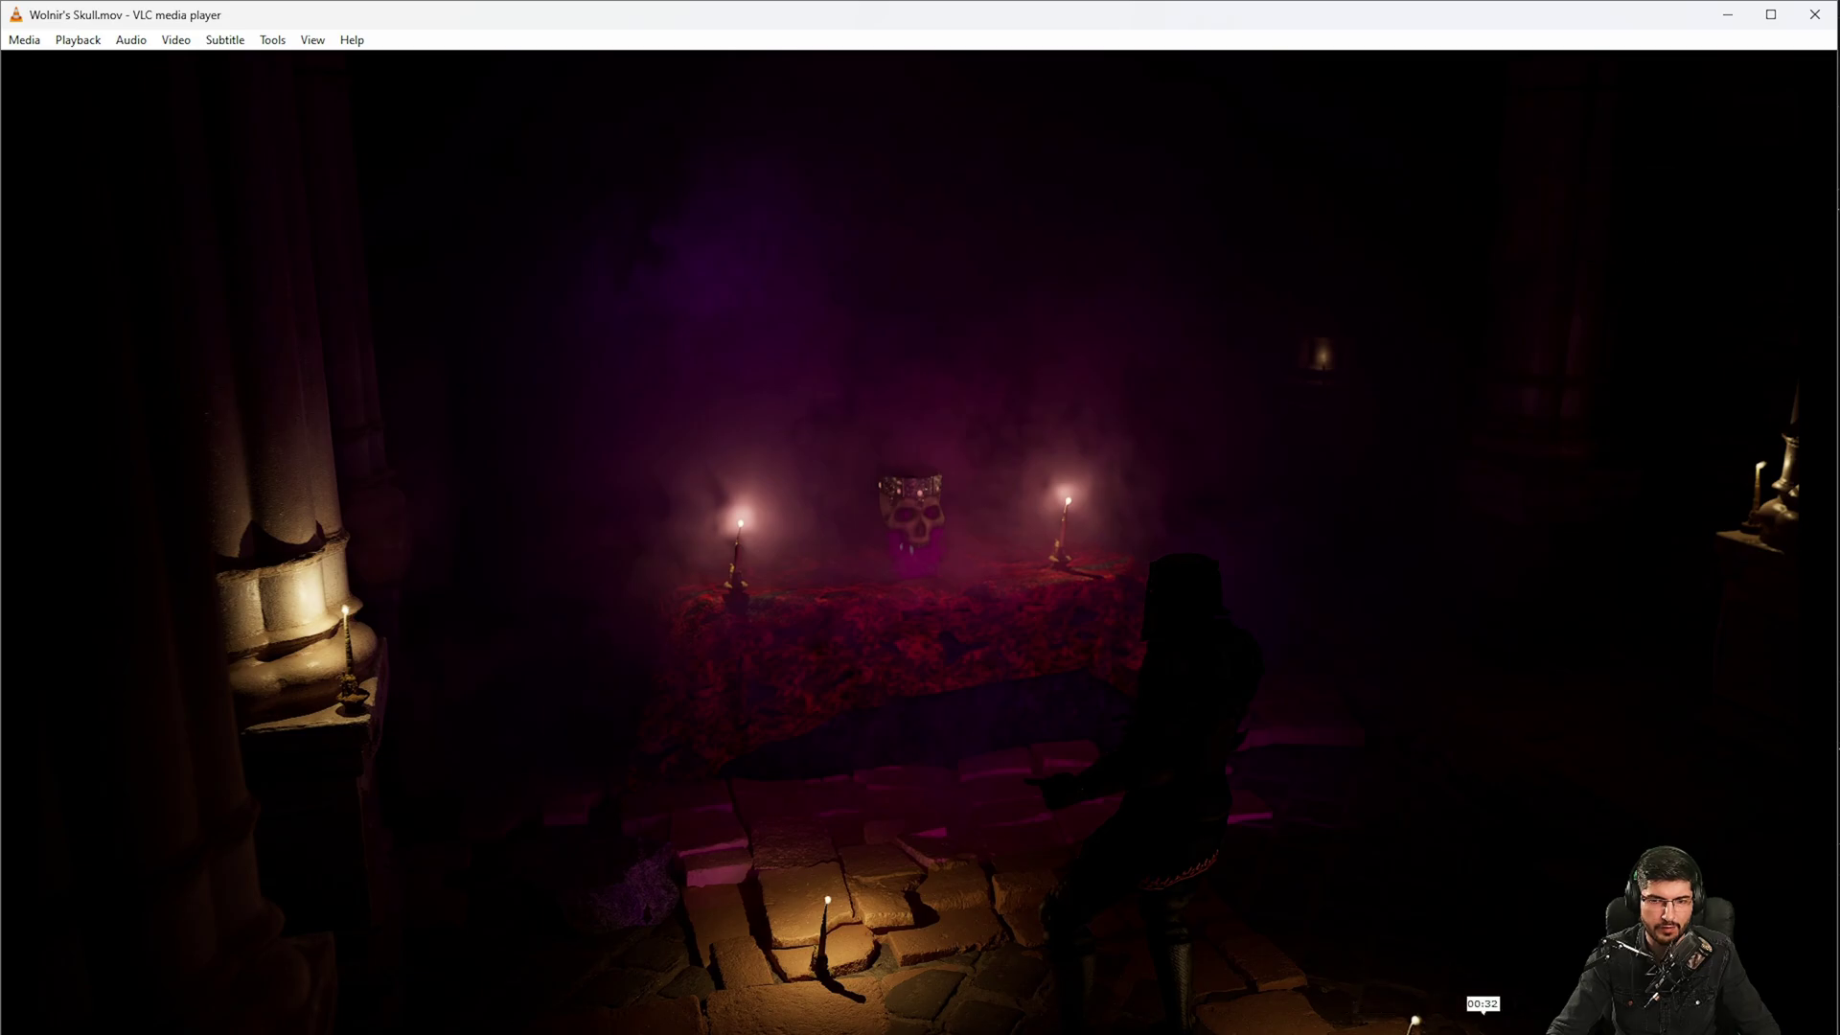
pyautogui.click(1427, 1017)
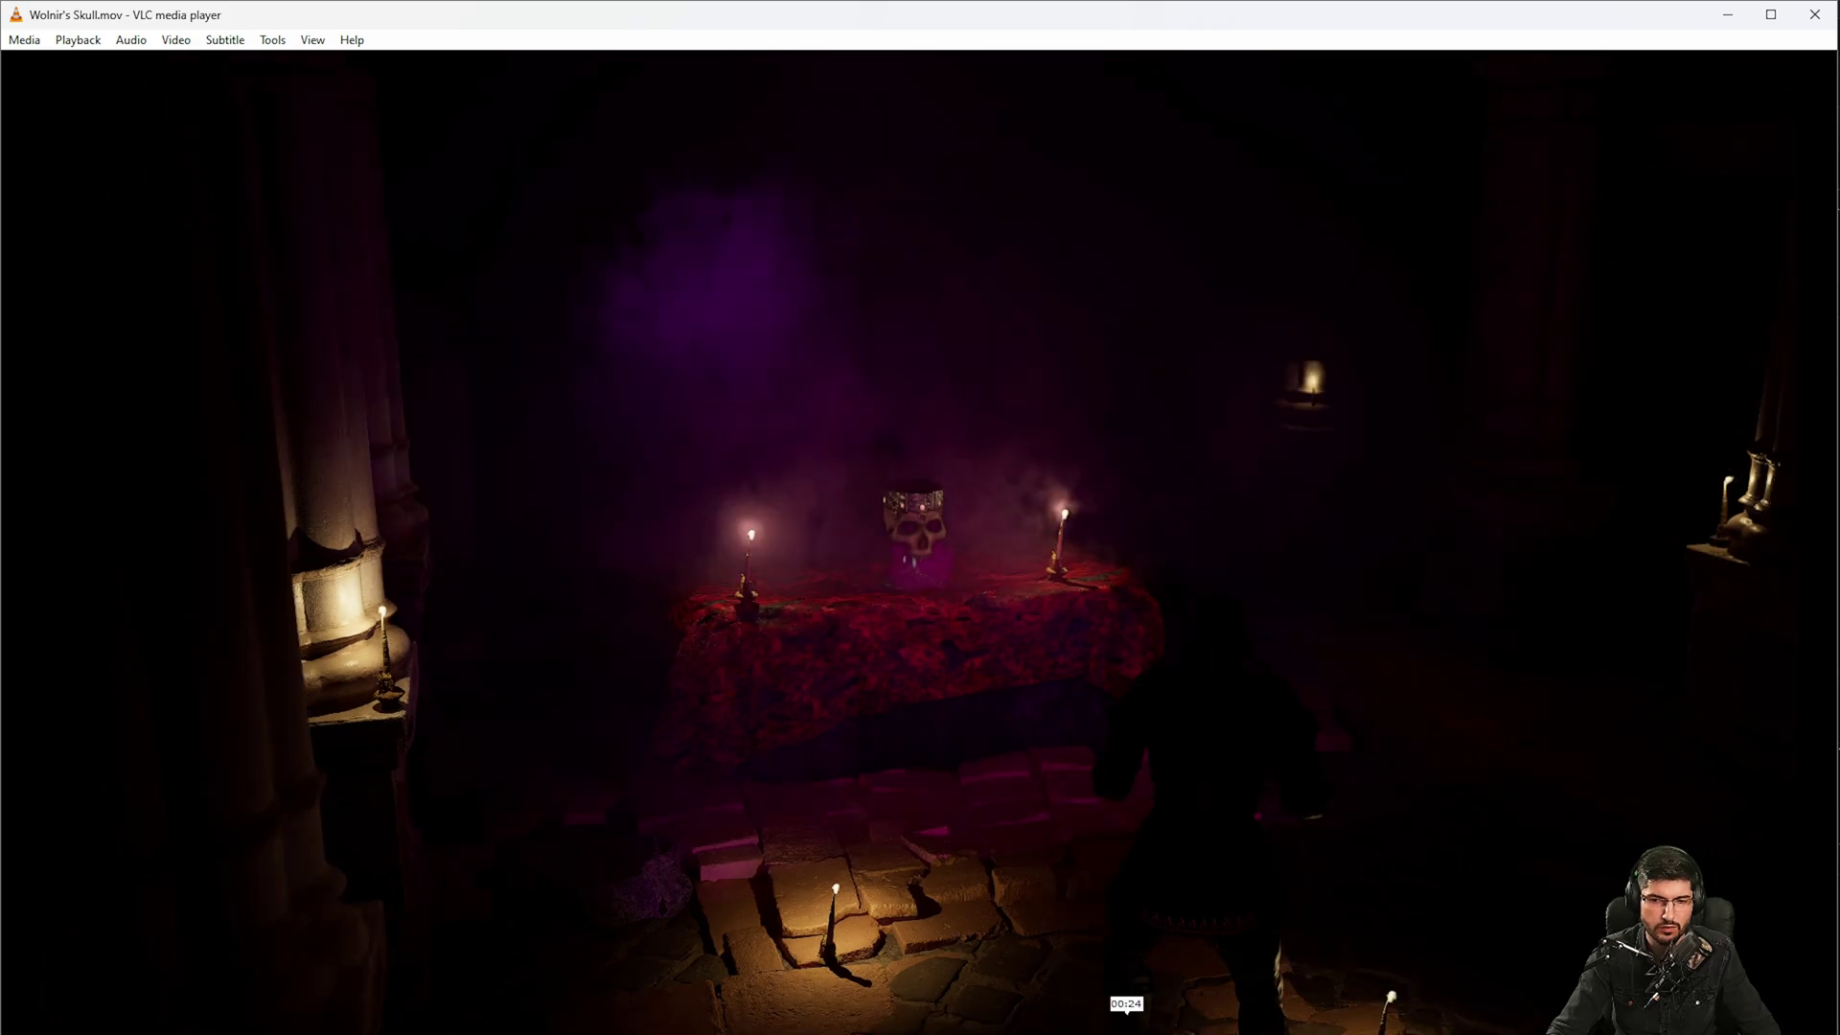
pyautogui.click(1150, 1017)
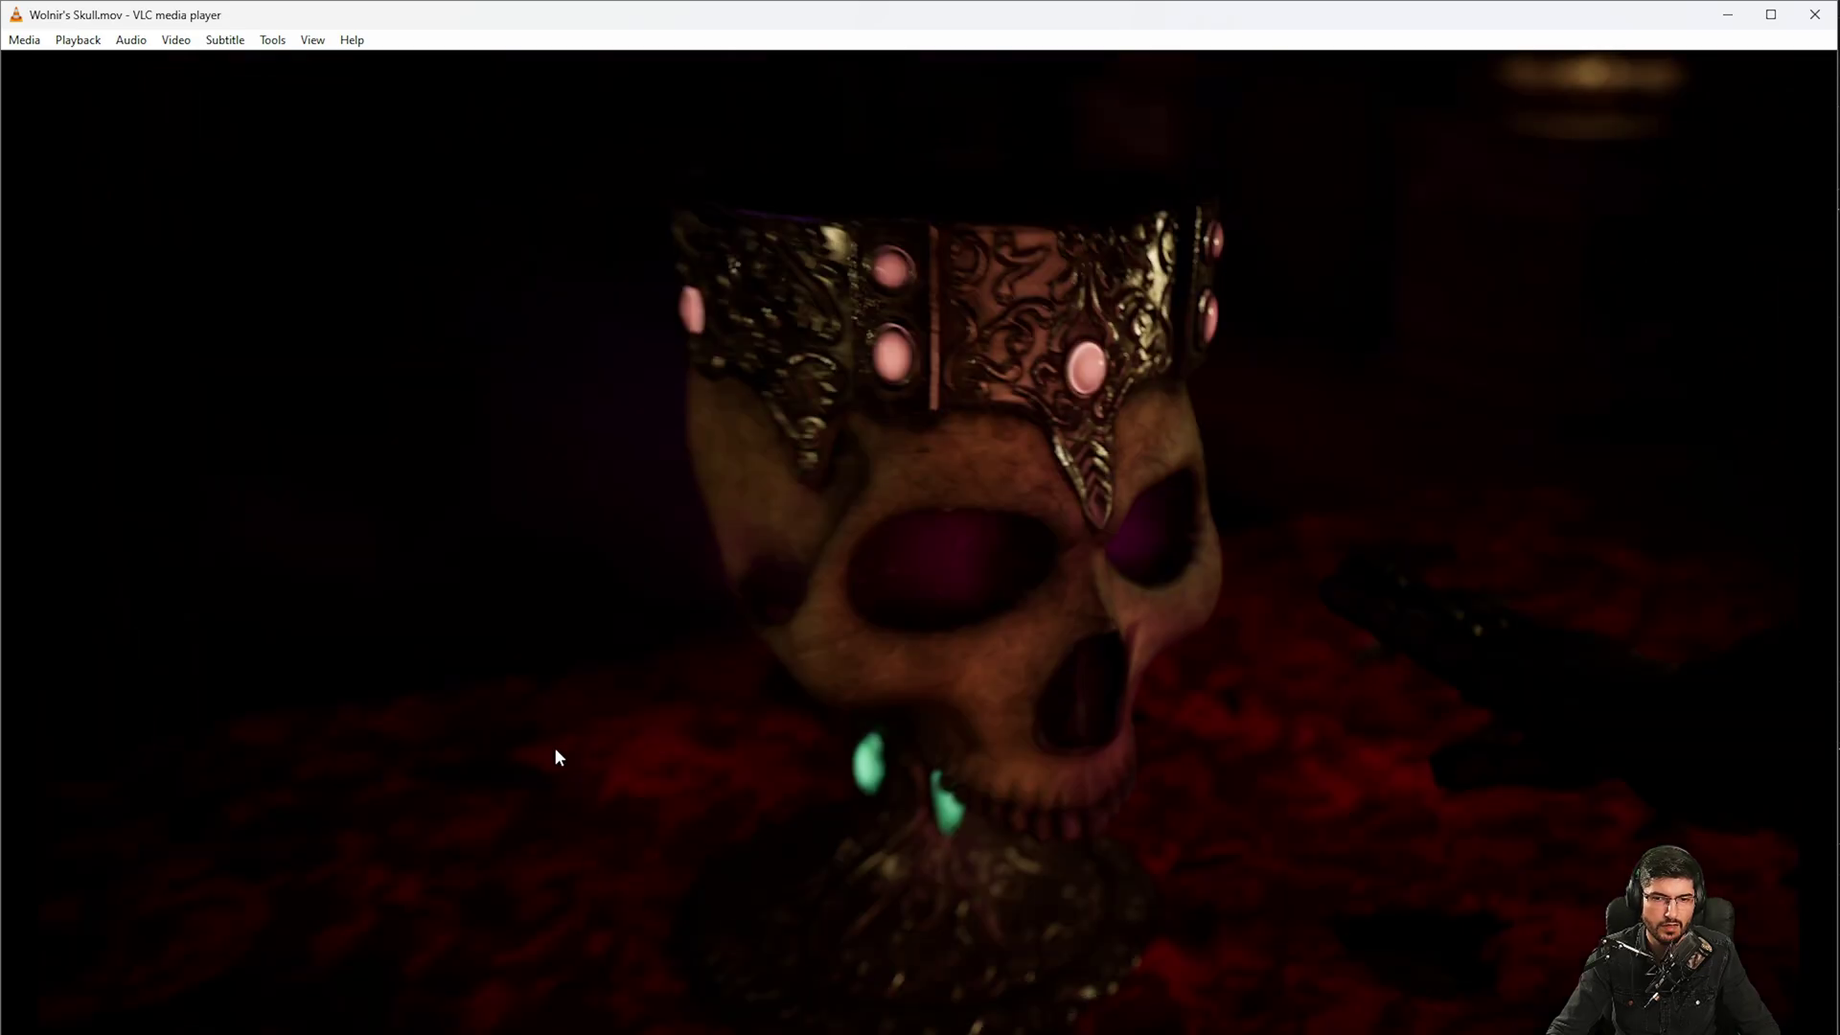
pyautogui.press('space')
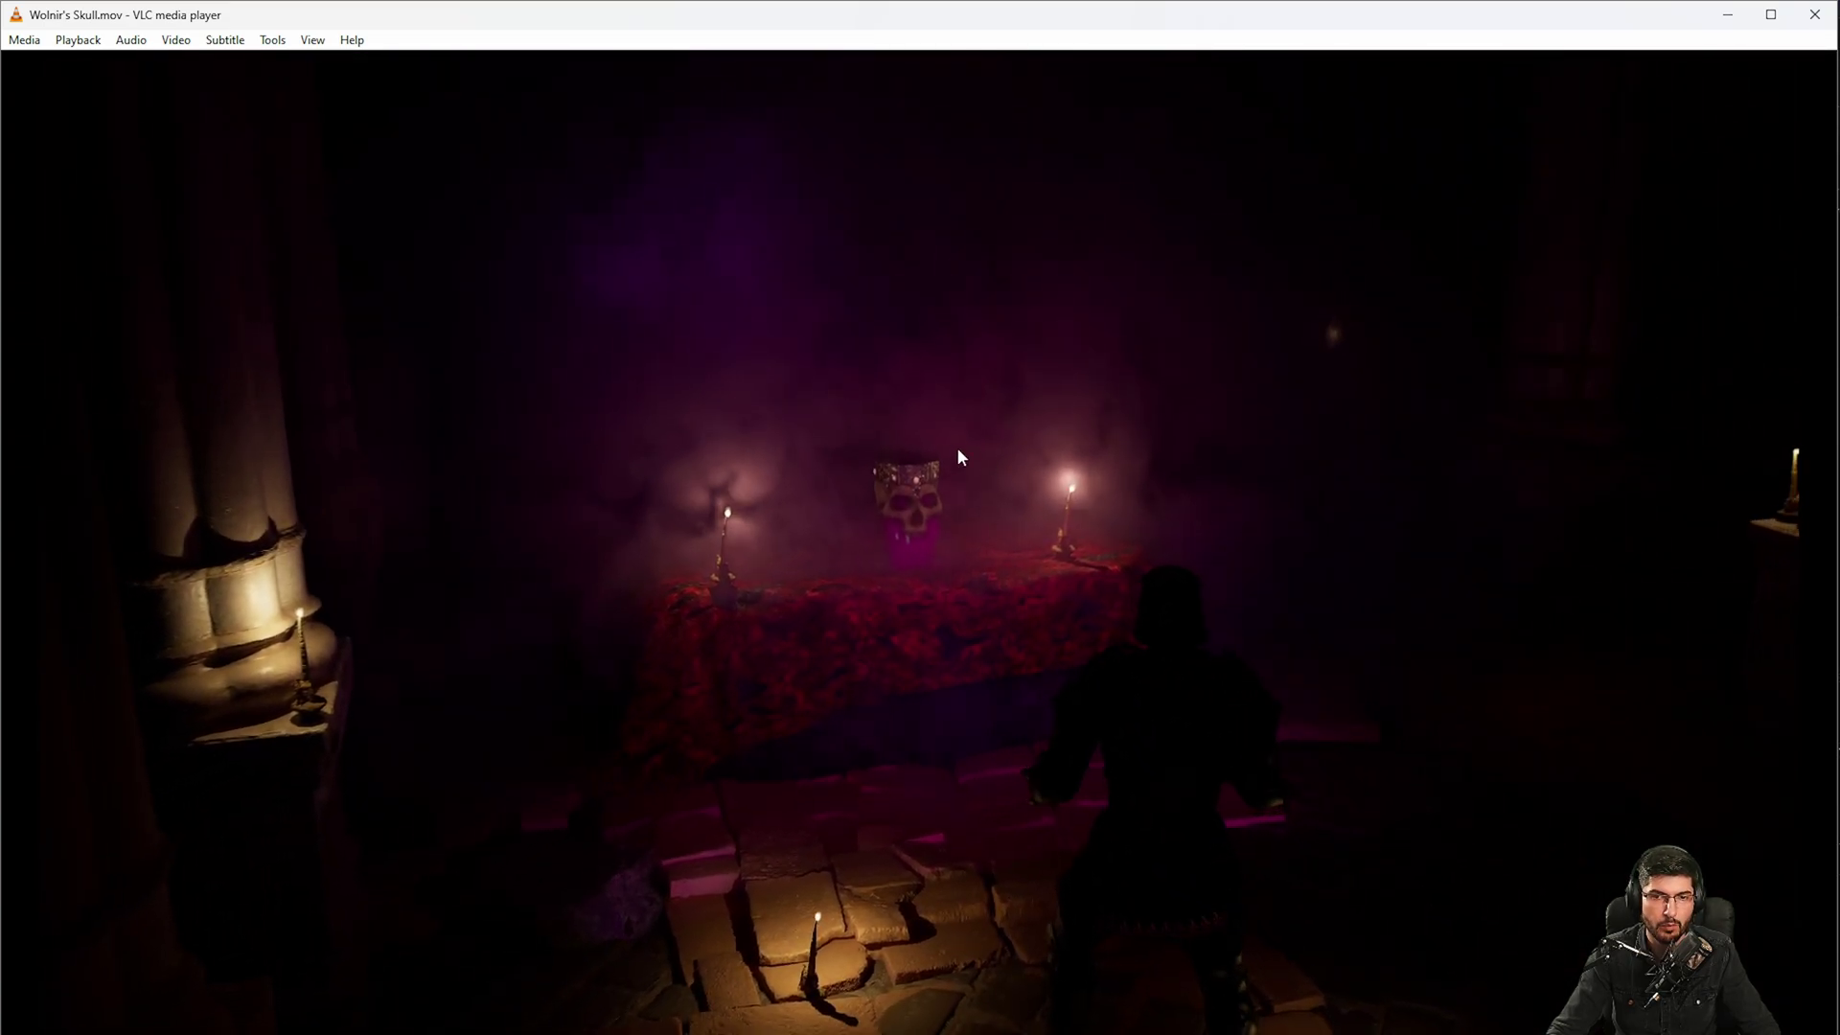
pyautogui.click(917, 539)
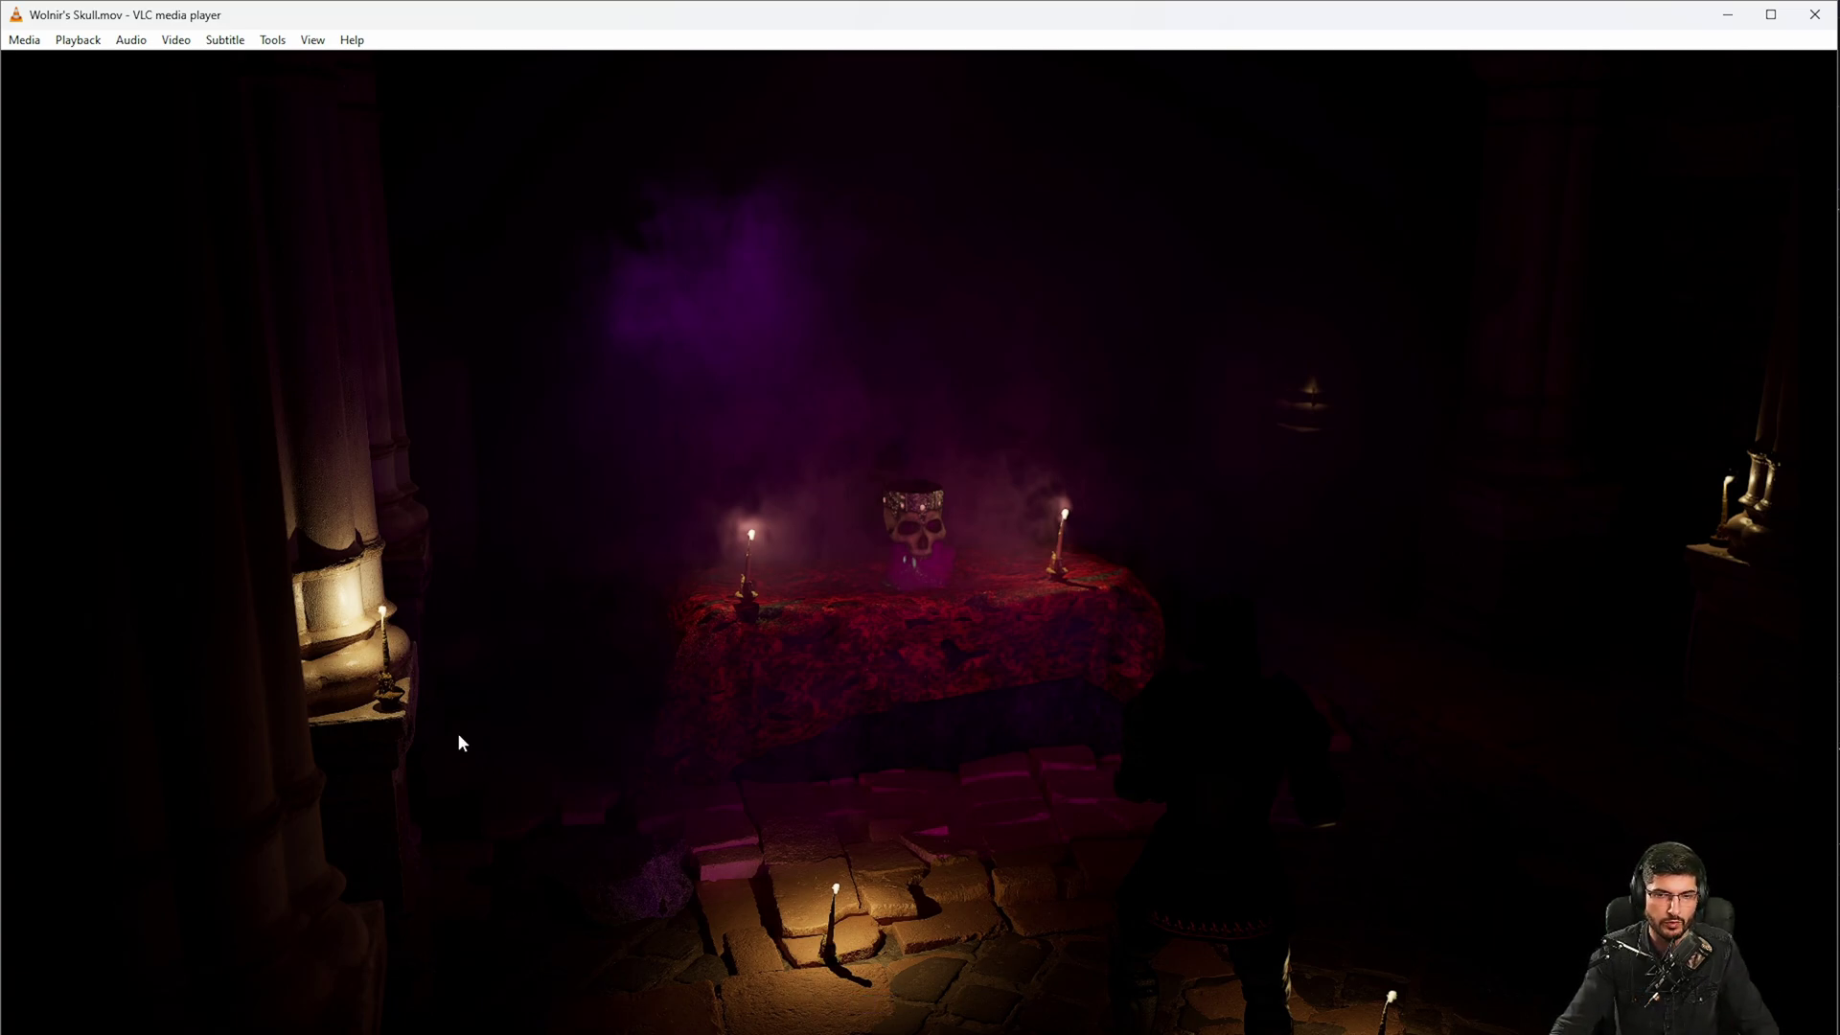
pyautogui.press('space')
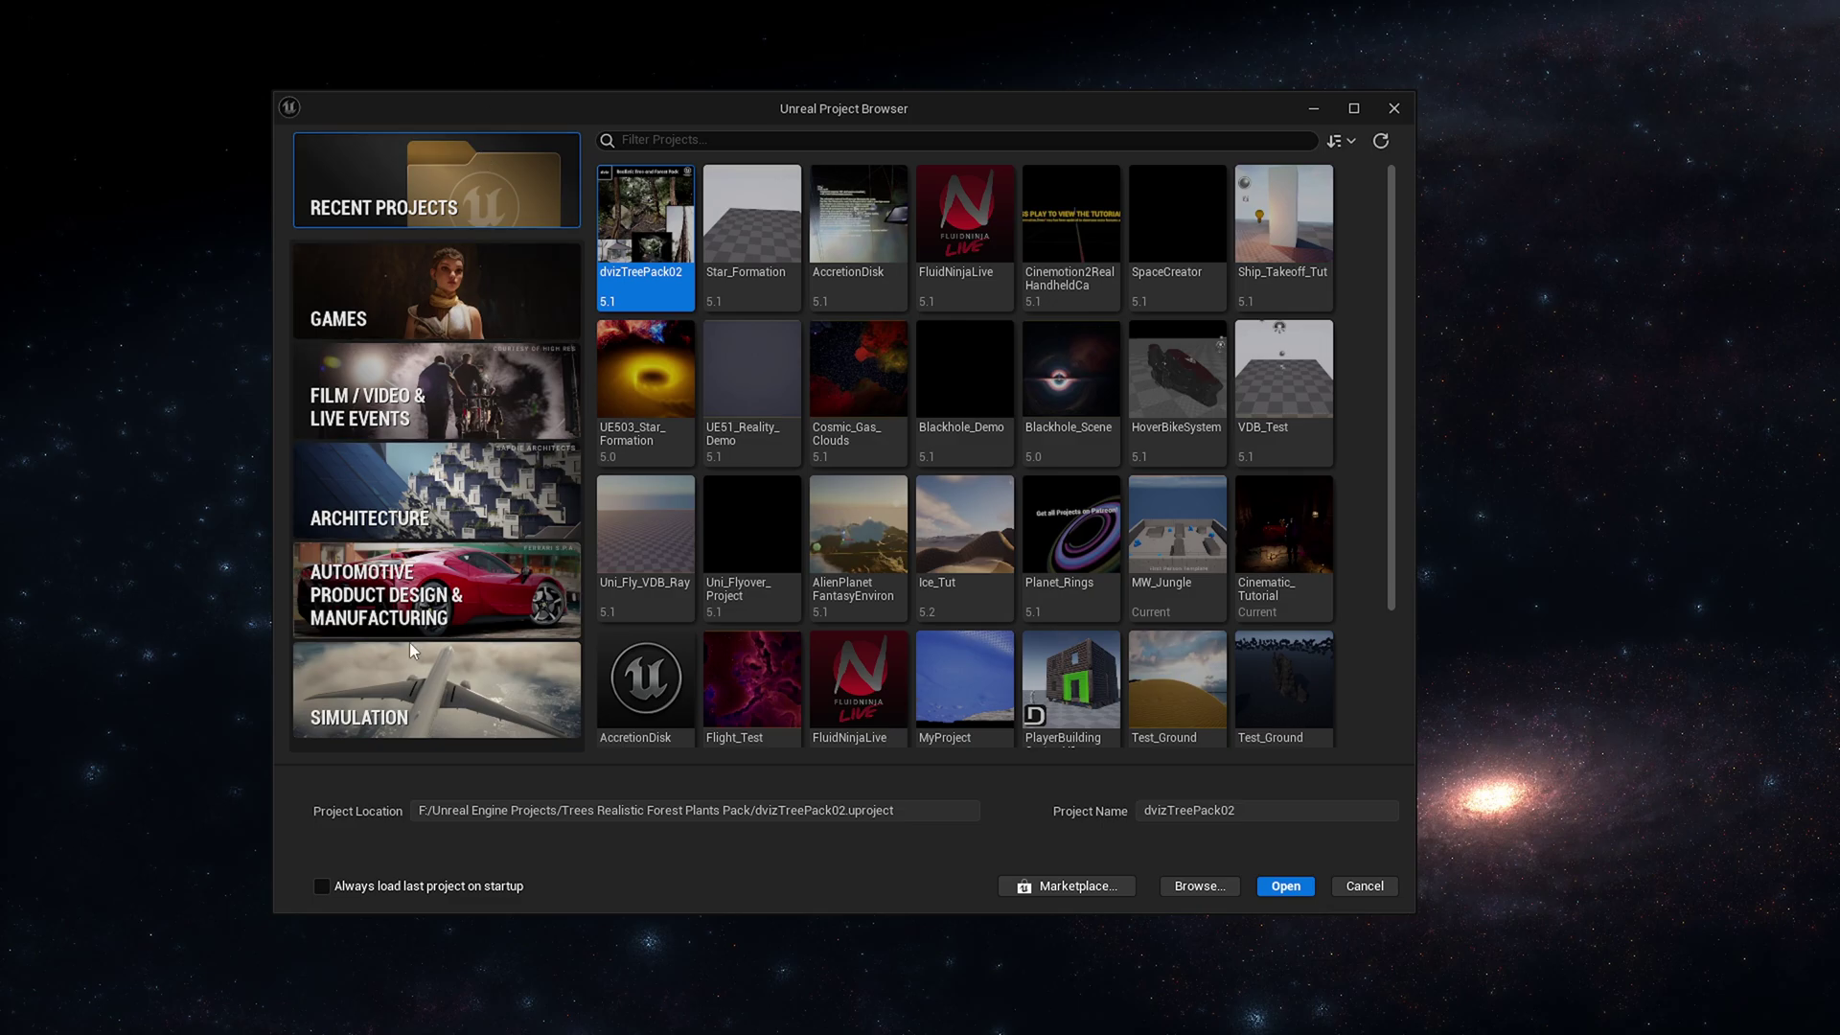
# - Choose the Film / Video & Live Events category with its Blank template for the new project
pyautogui.moveTo(1063, 99); pyautogui.dragTo(1093, 94)
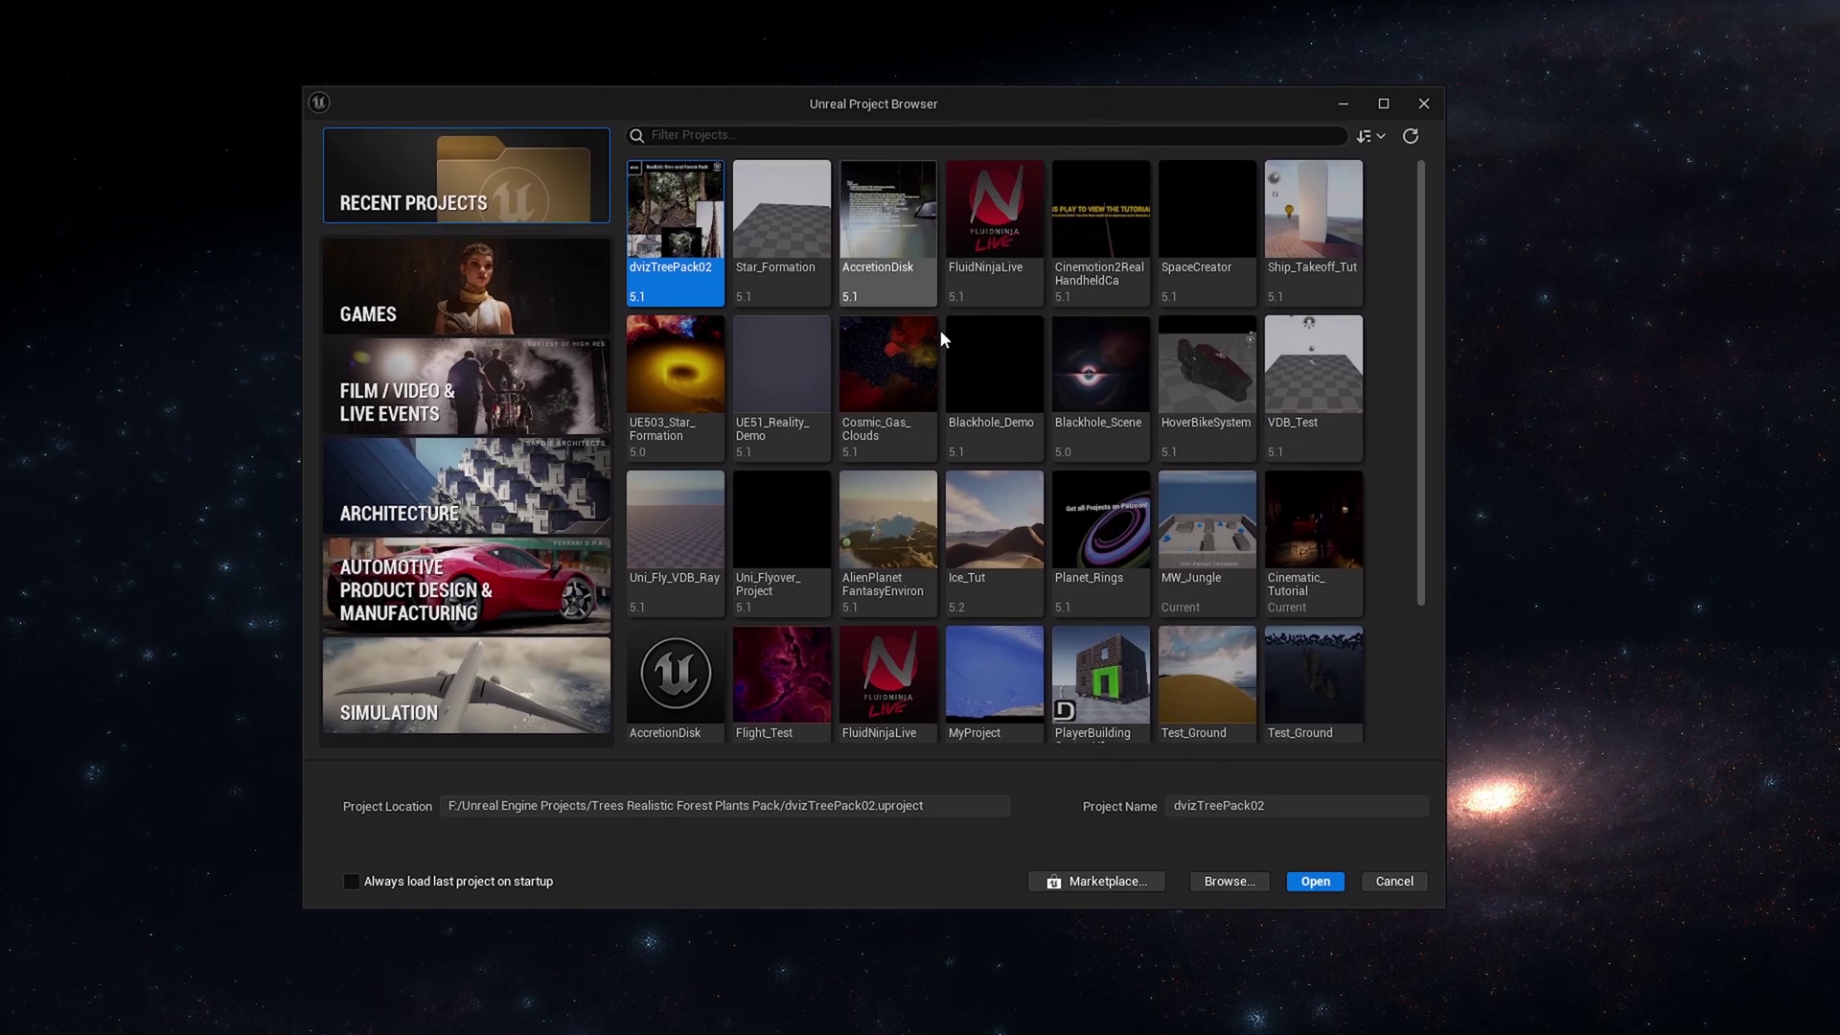
pyautogui.moveTo(1125, 387)
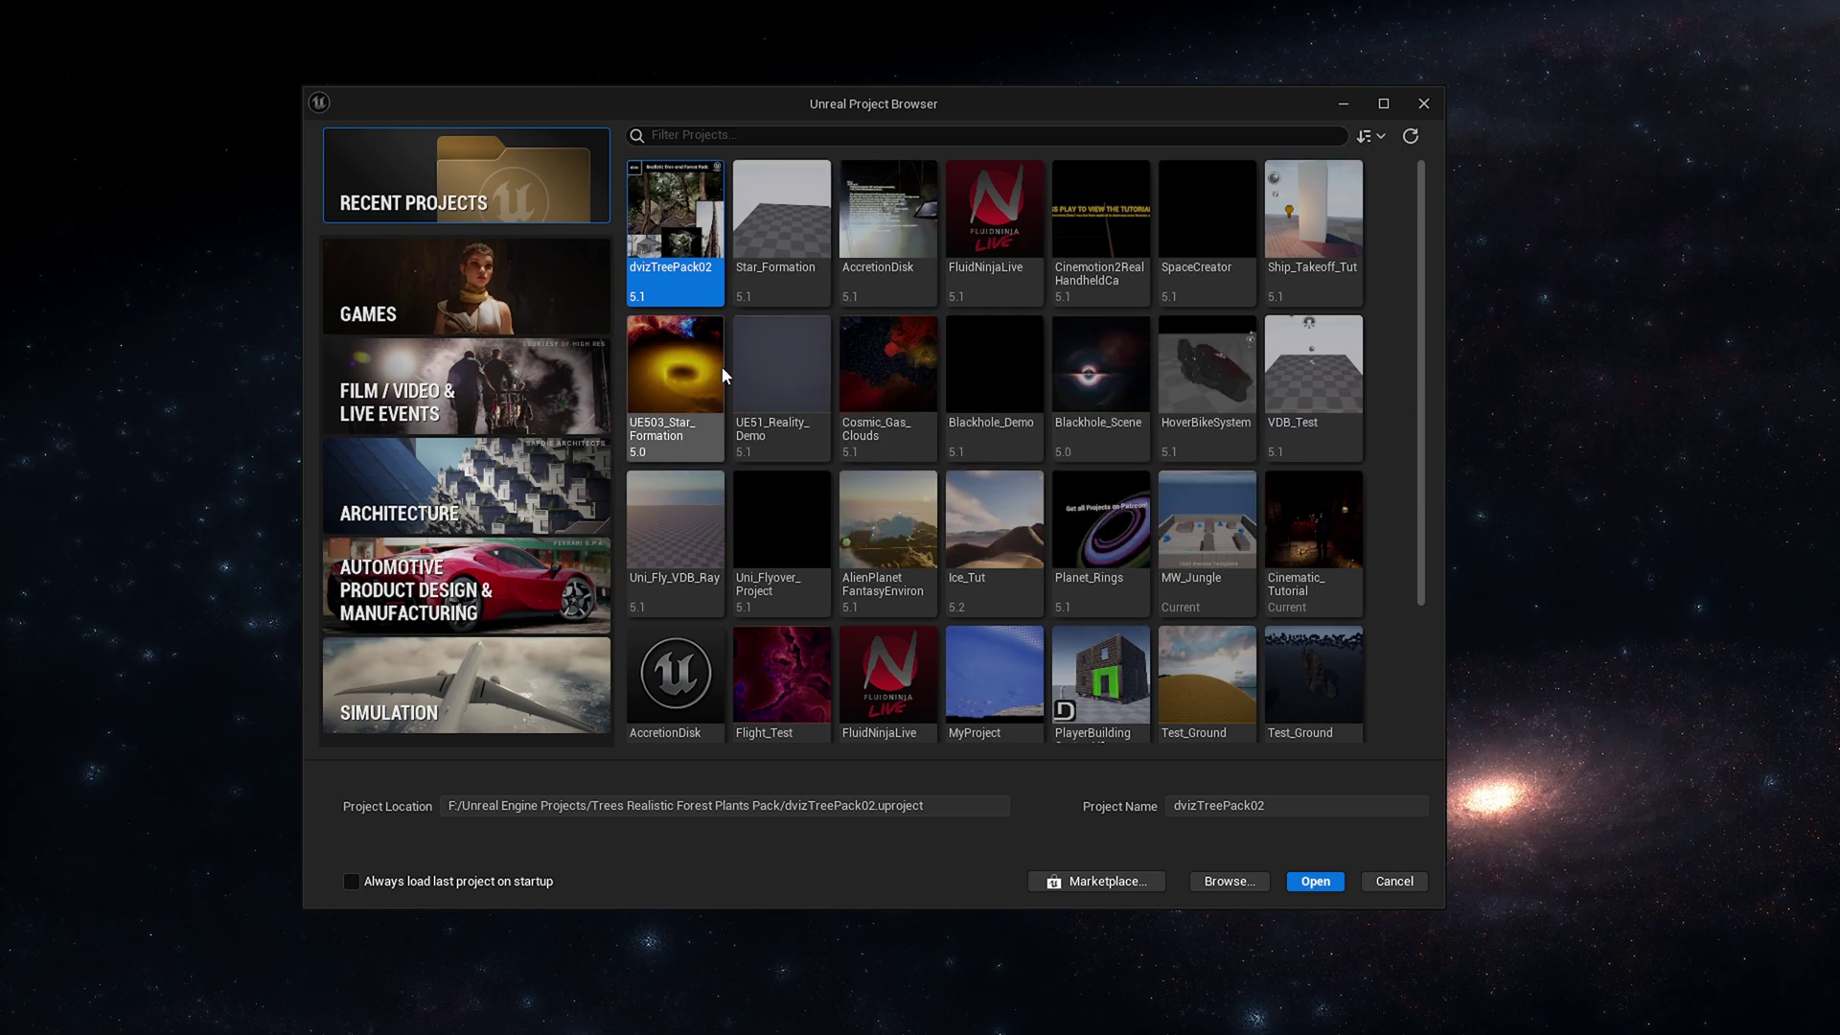
pyautogui.moveTo(887, 368)
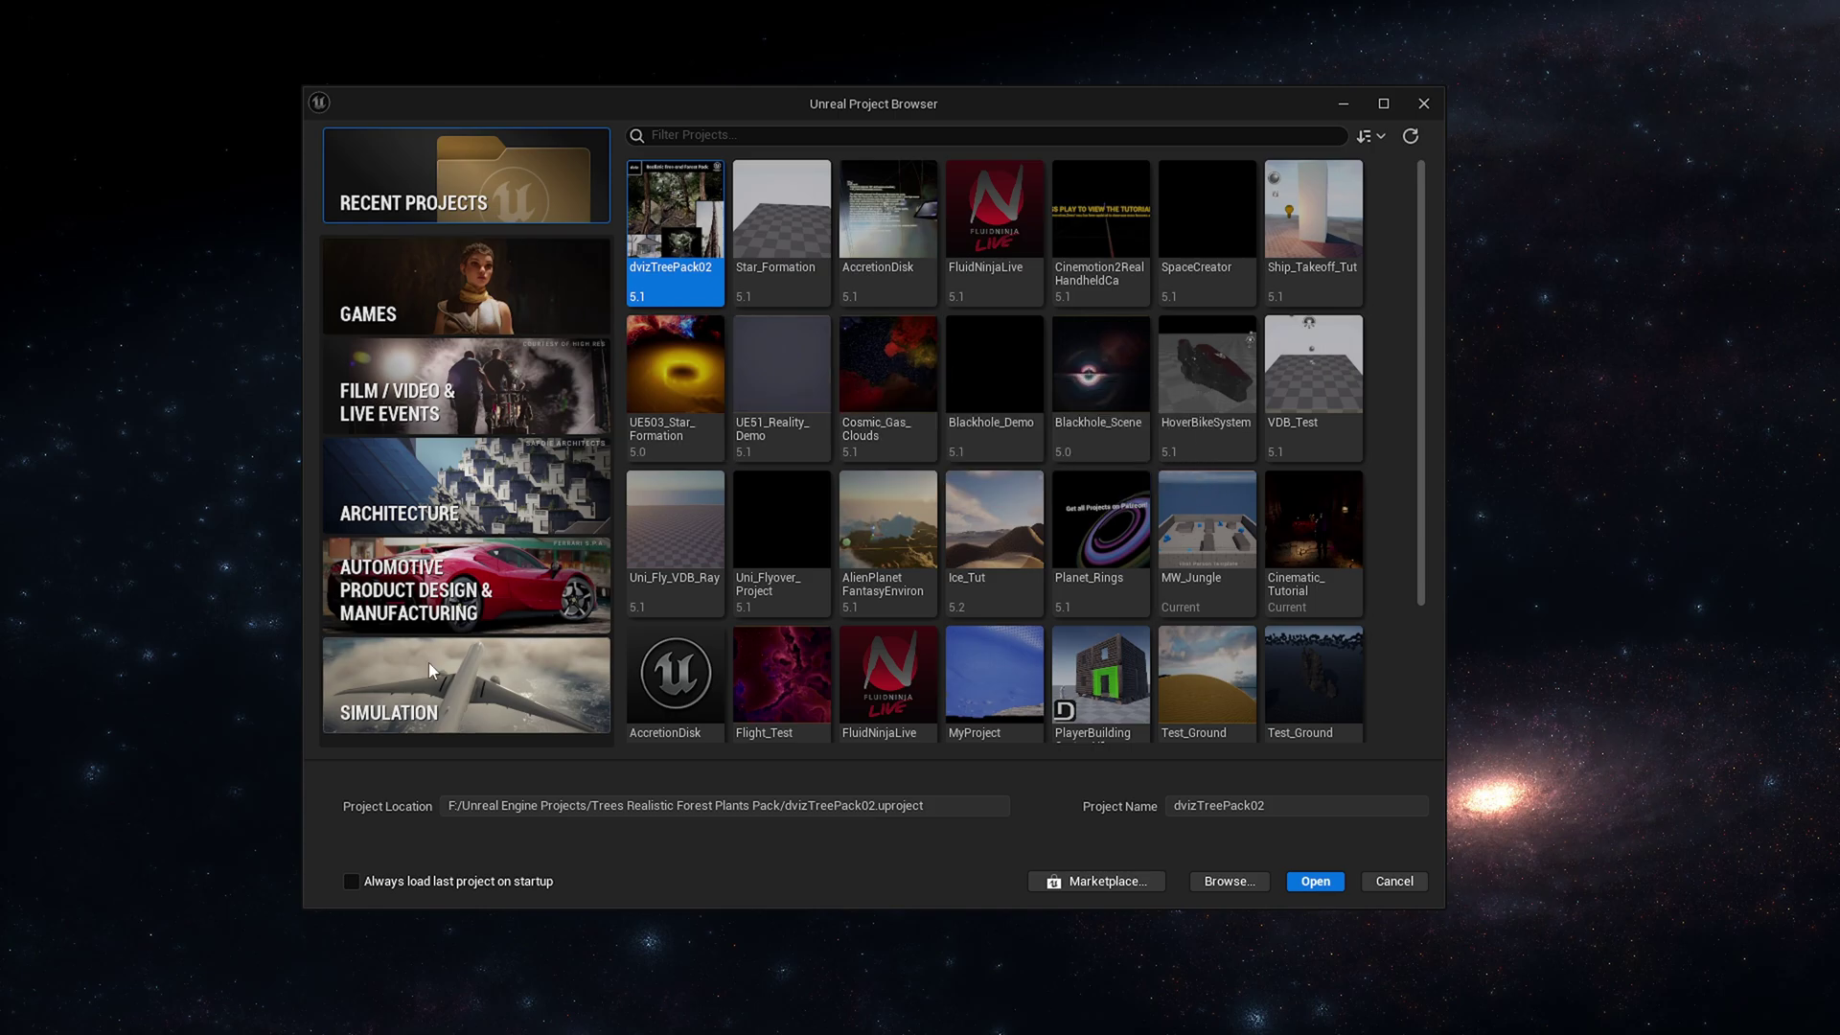
pyautogui.click(476, 399)
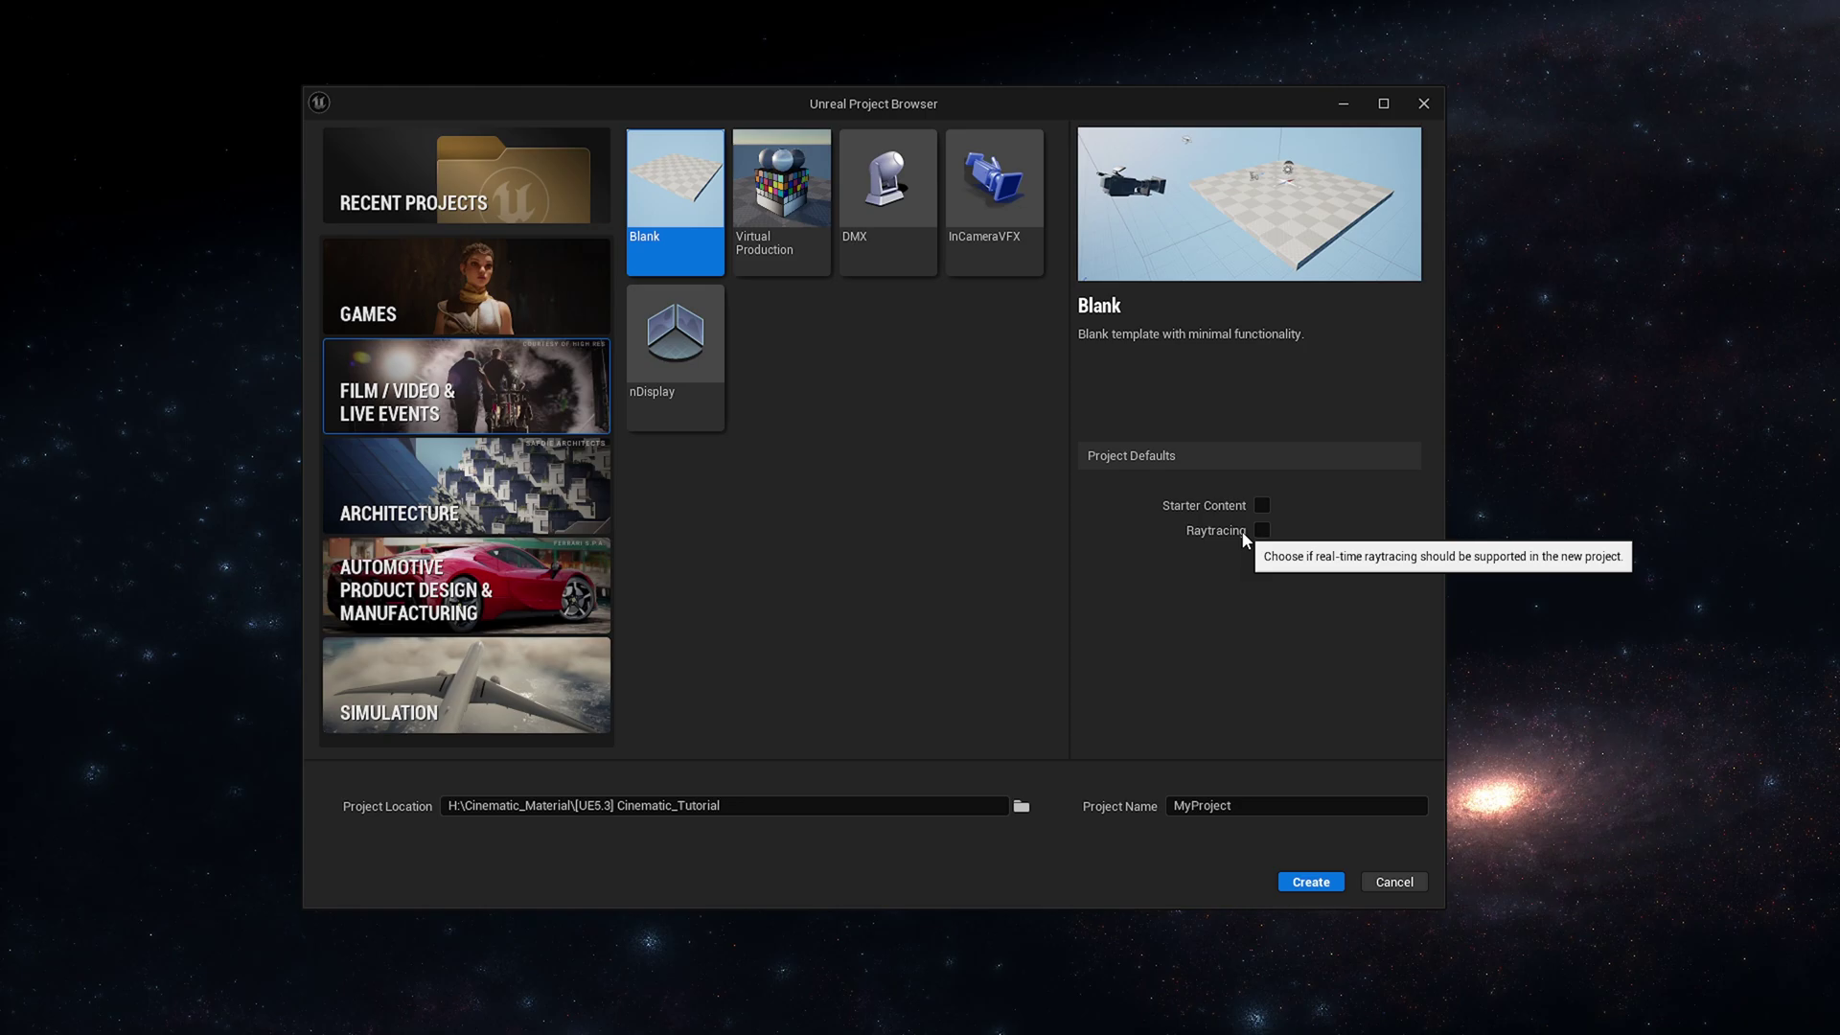
# - Name the project Cinematic_Tut, set its location to H:\Cinematic_Material\[UE5.3] Cinematic_Tutorial, and create it
pyautogui.click(1277, 810)
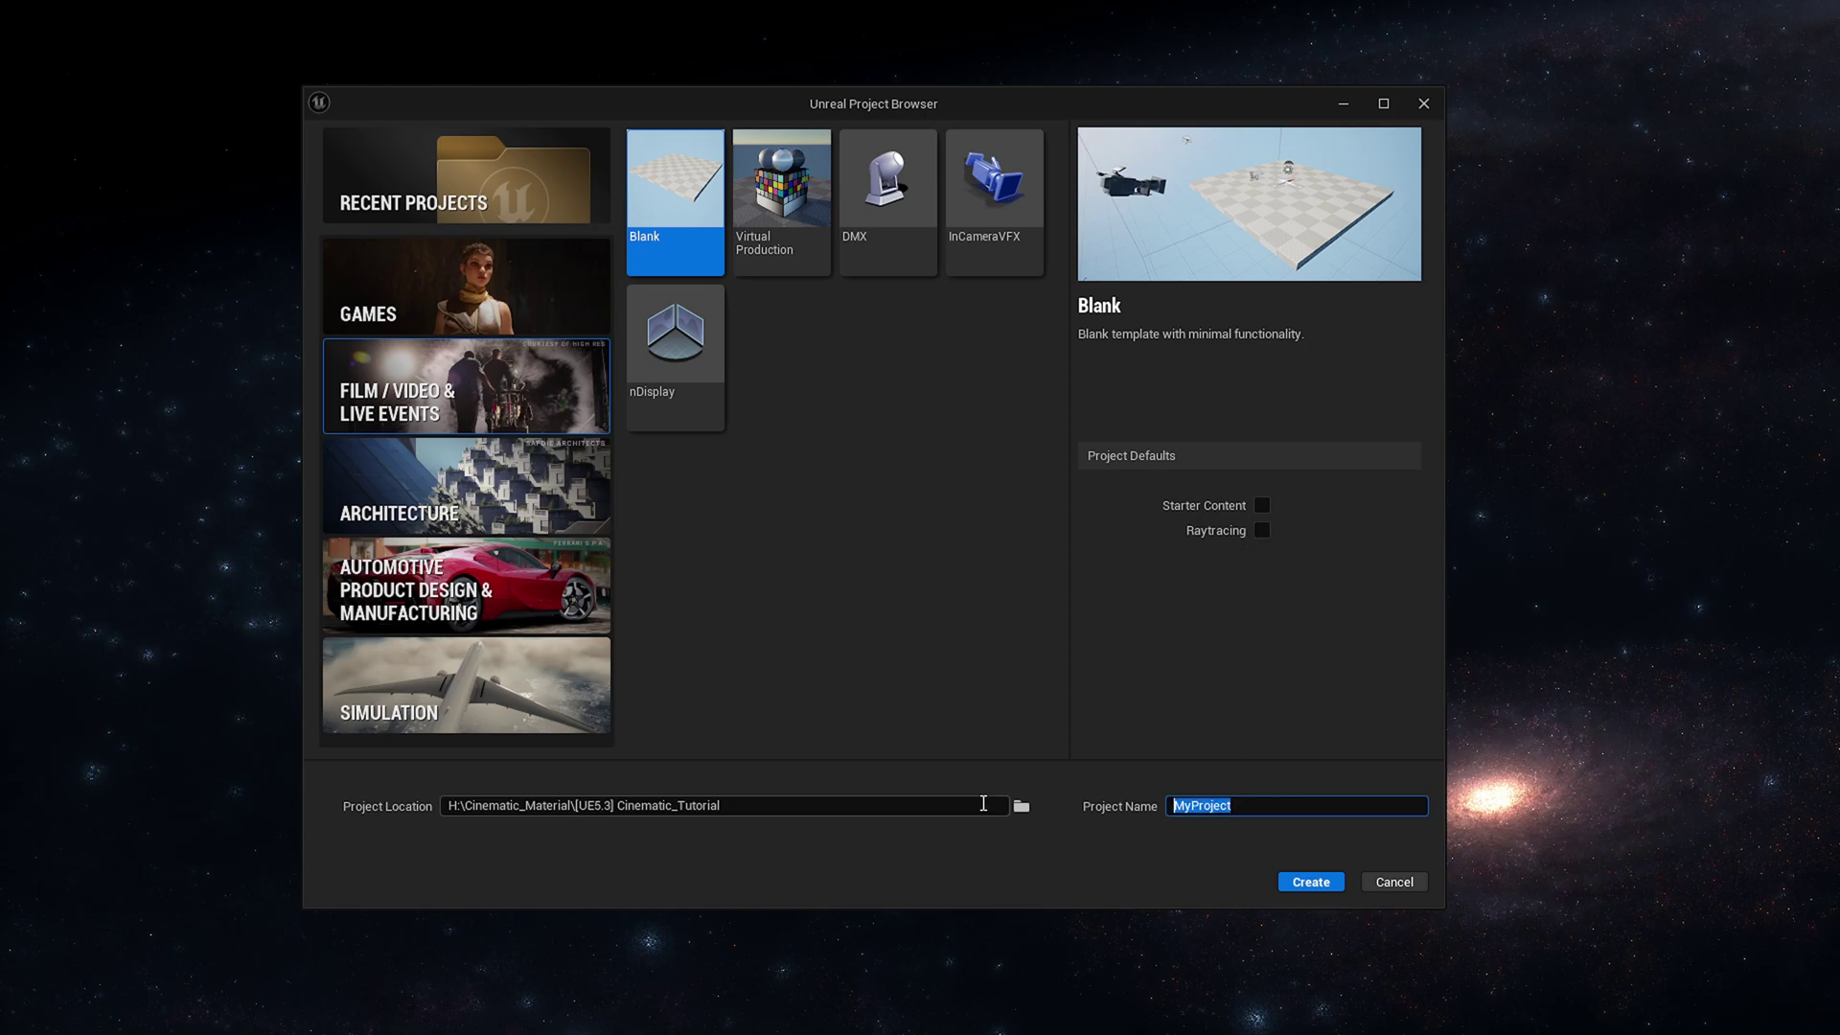
pyautogui.write('Cinematic_Tutorial')
pyautogui.press('BackSpace')
pyautogui.press('BackSpace')
pyautogui.press('BackSpace')
pyautogui.press('BackSpace')
pyautogui.press('BackSpace')
pyautogui.click(1022, 806)
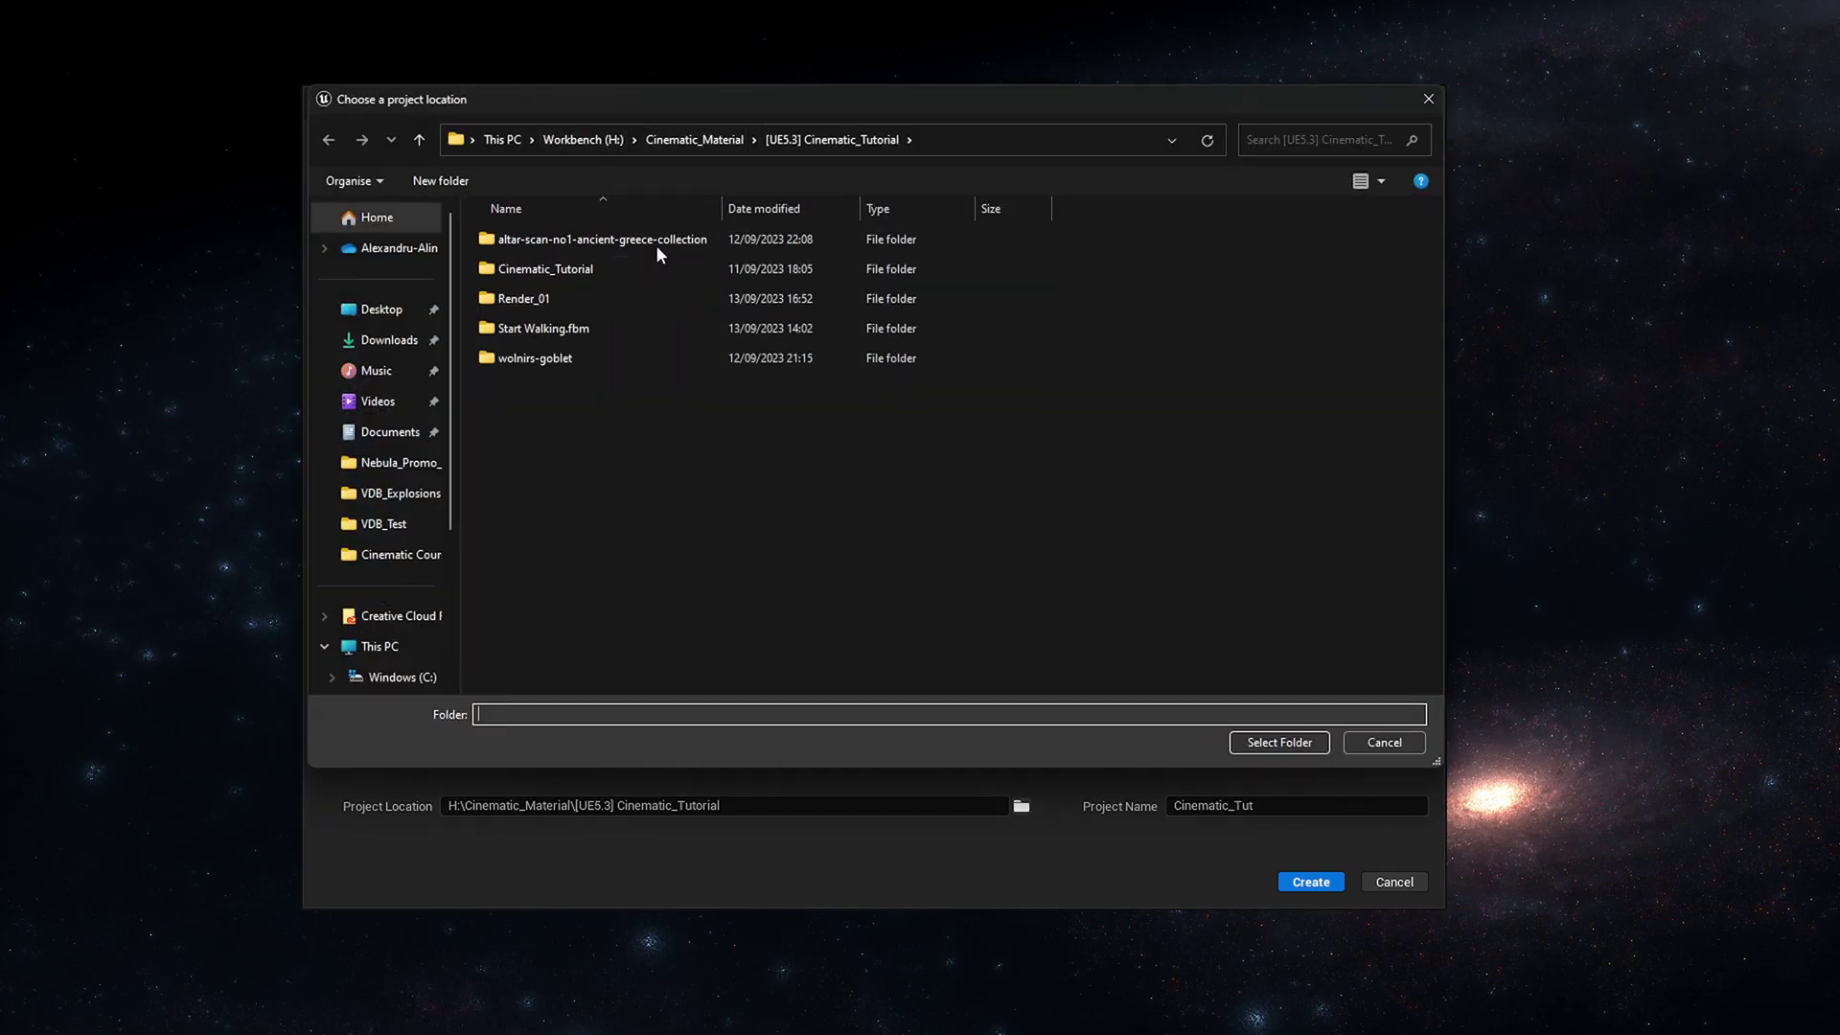
pyautogui.click(1305, 750)
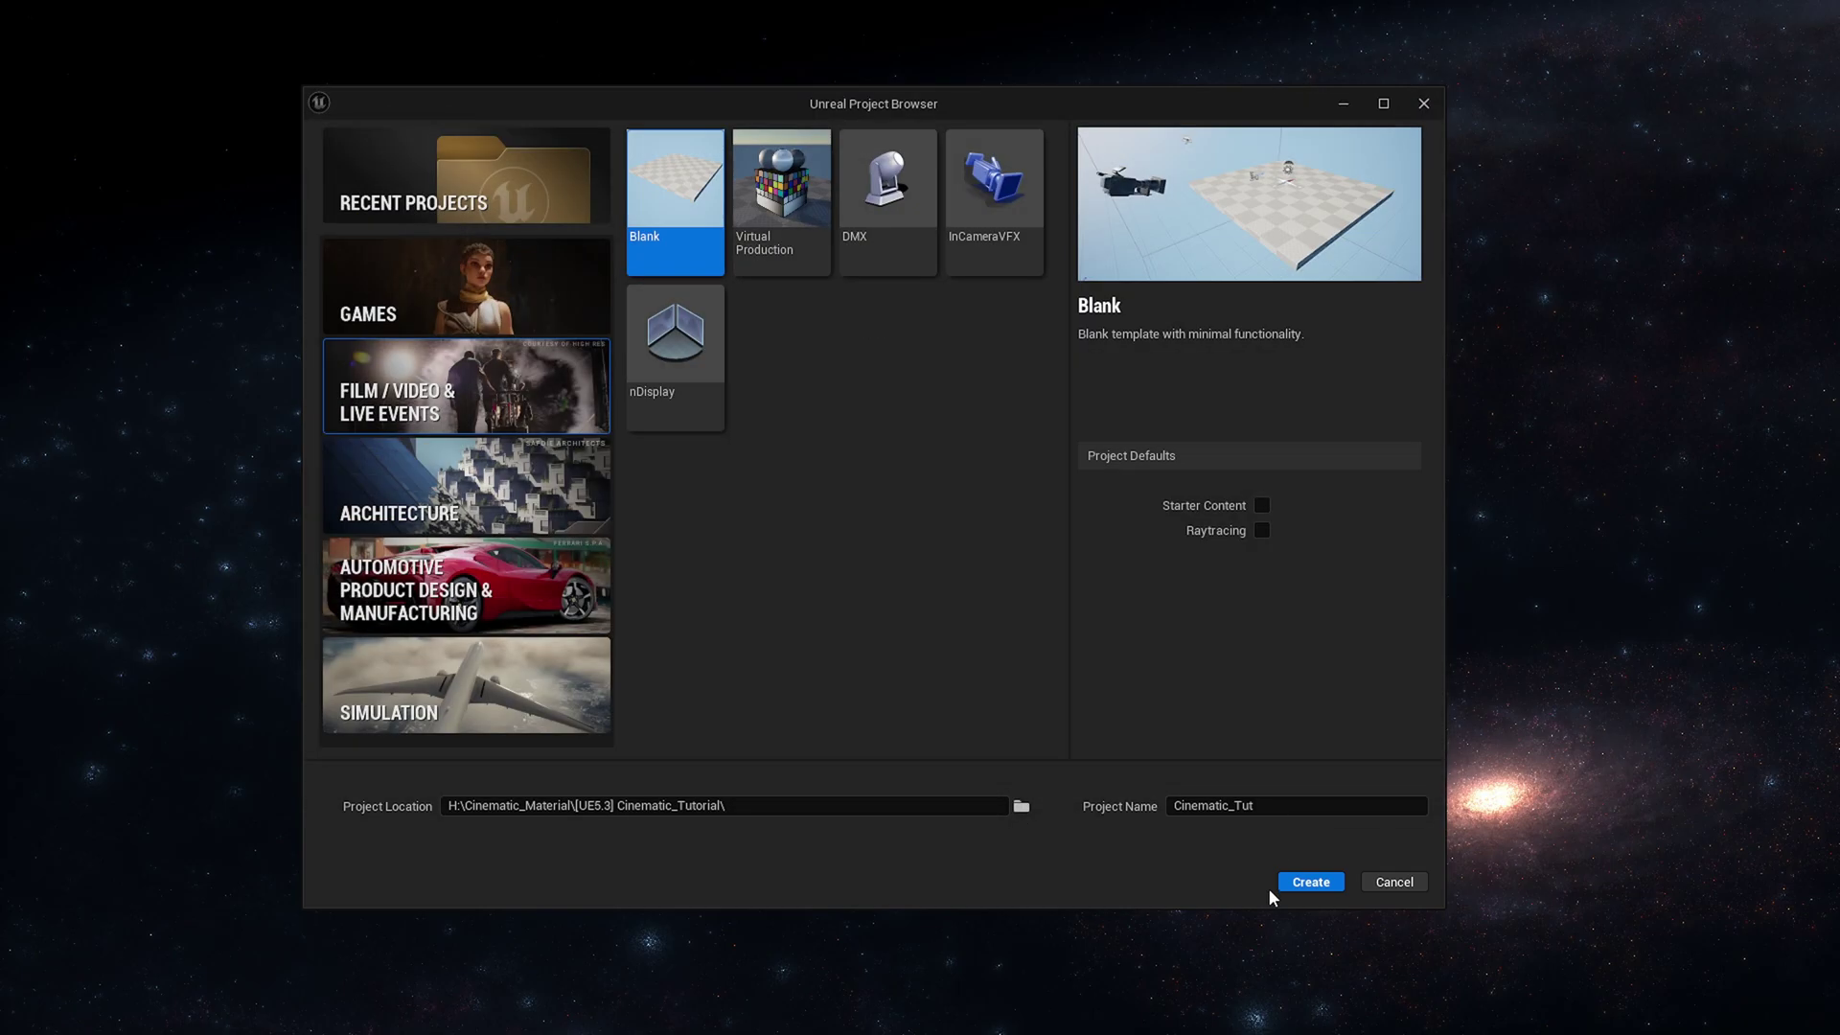
pyautogui.click(1293, 885)
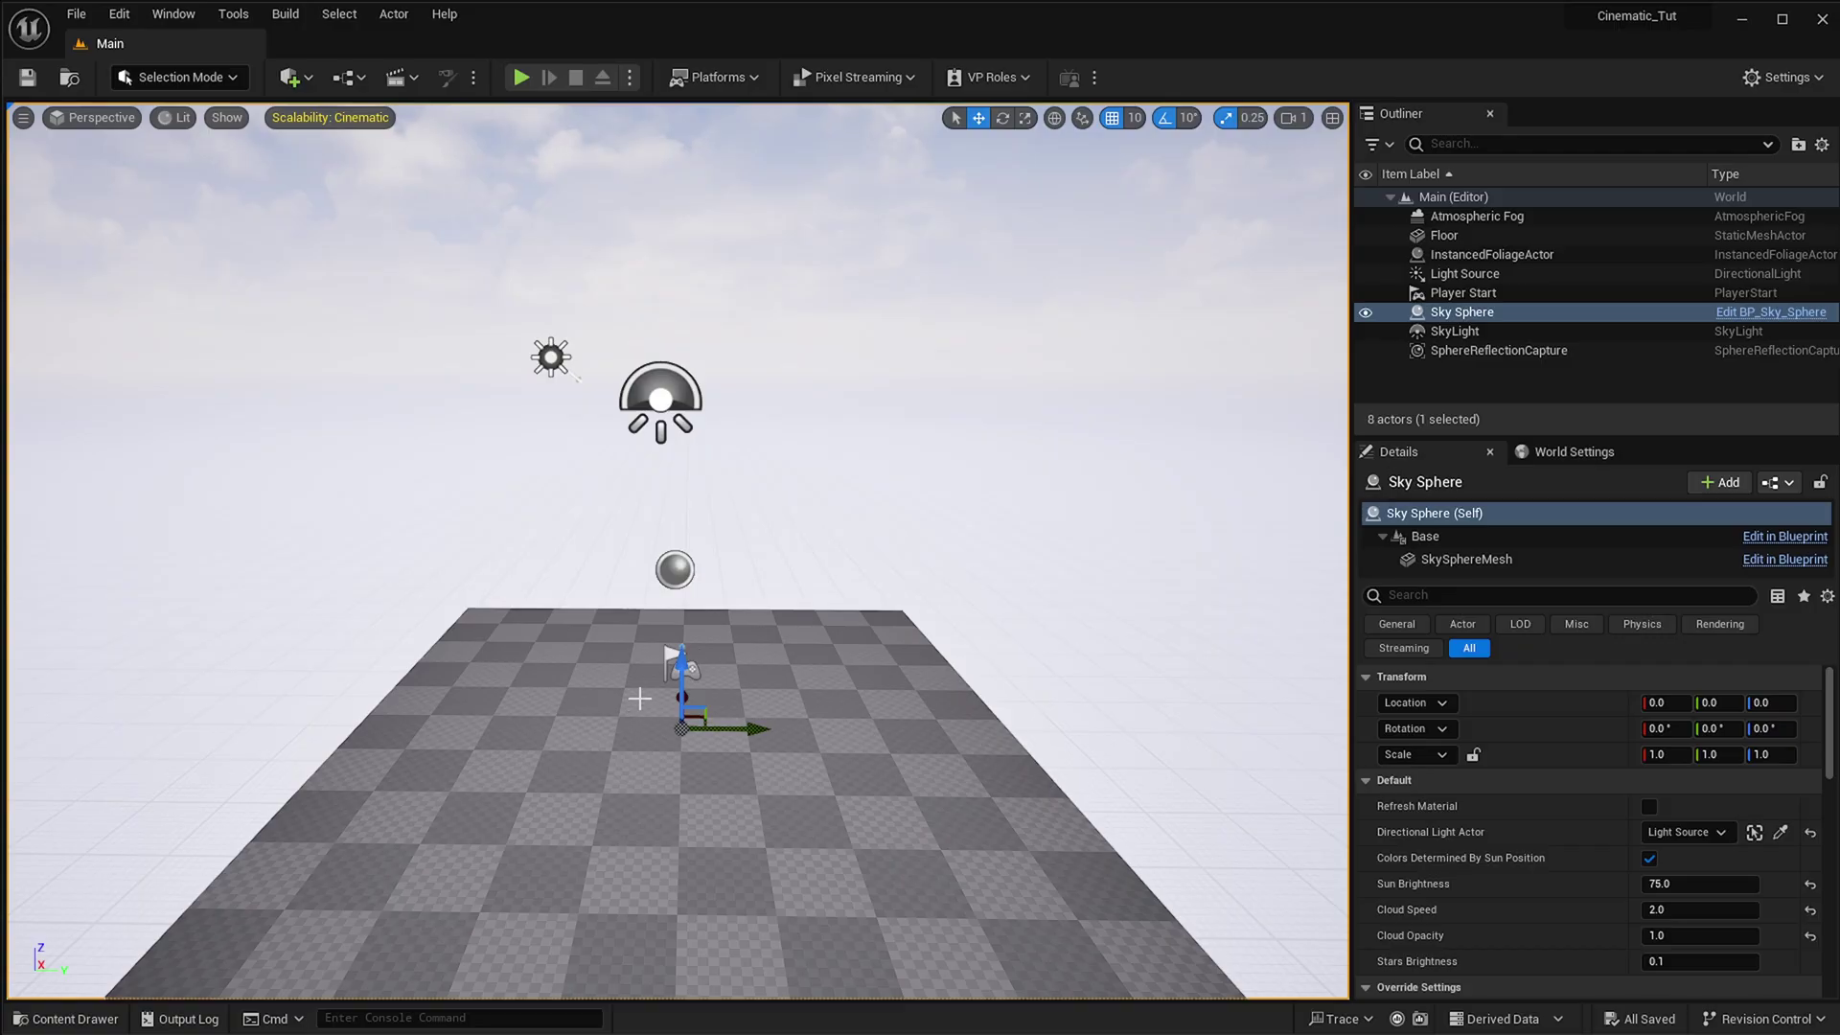
# - Look around the default Main level, examining the checkered floor, the sky and the light actors
pyautogui.moveTo(737, 662); pyautogui.dragTo(752, 808, button='right')
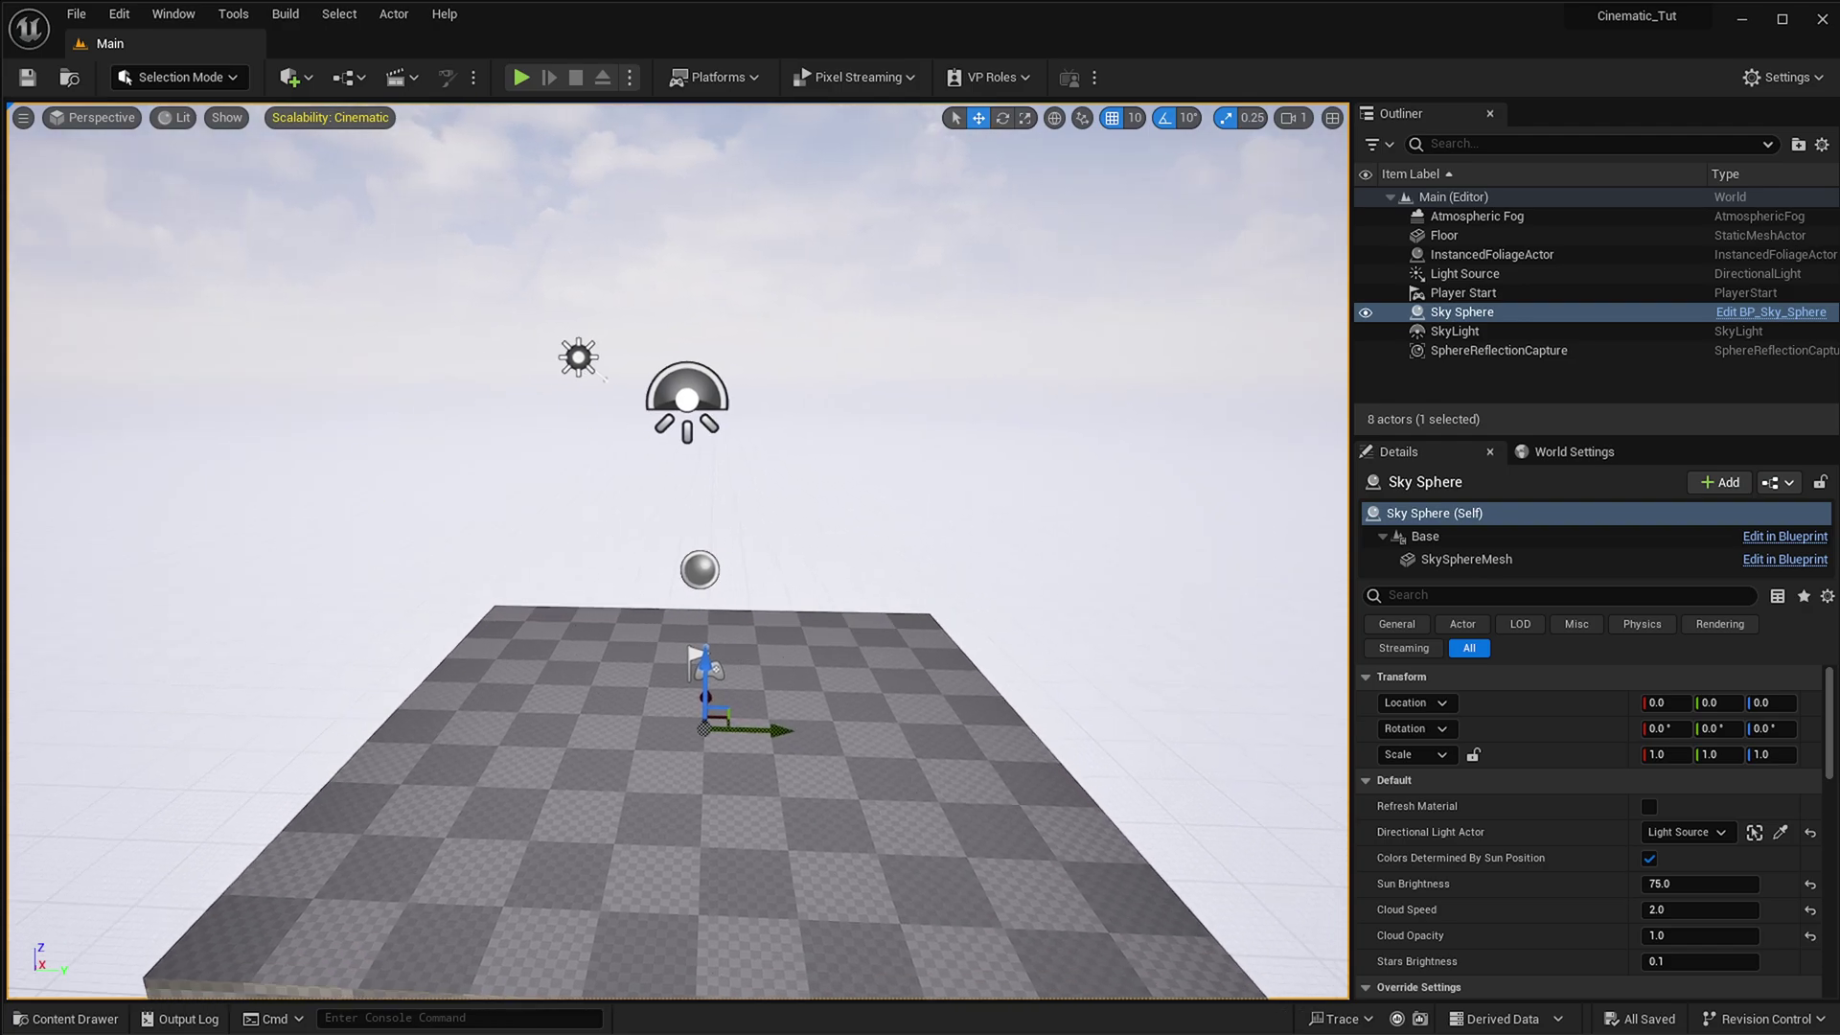
pyautogui.moveTo(682, 514)
pyautogui.mouseDown(button='right')
pyautogui.moveTo(682, 431)
pyautogui.moveTo(682, 515)
pyautogui.mouseUp(button='right')
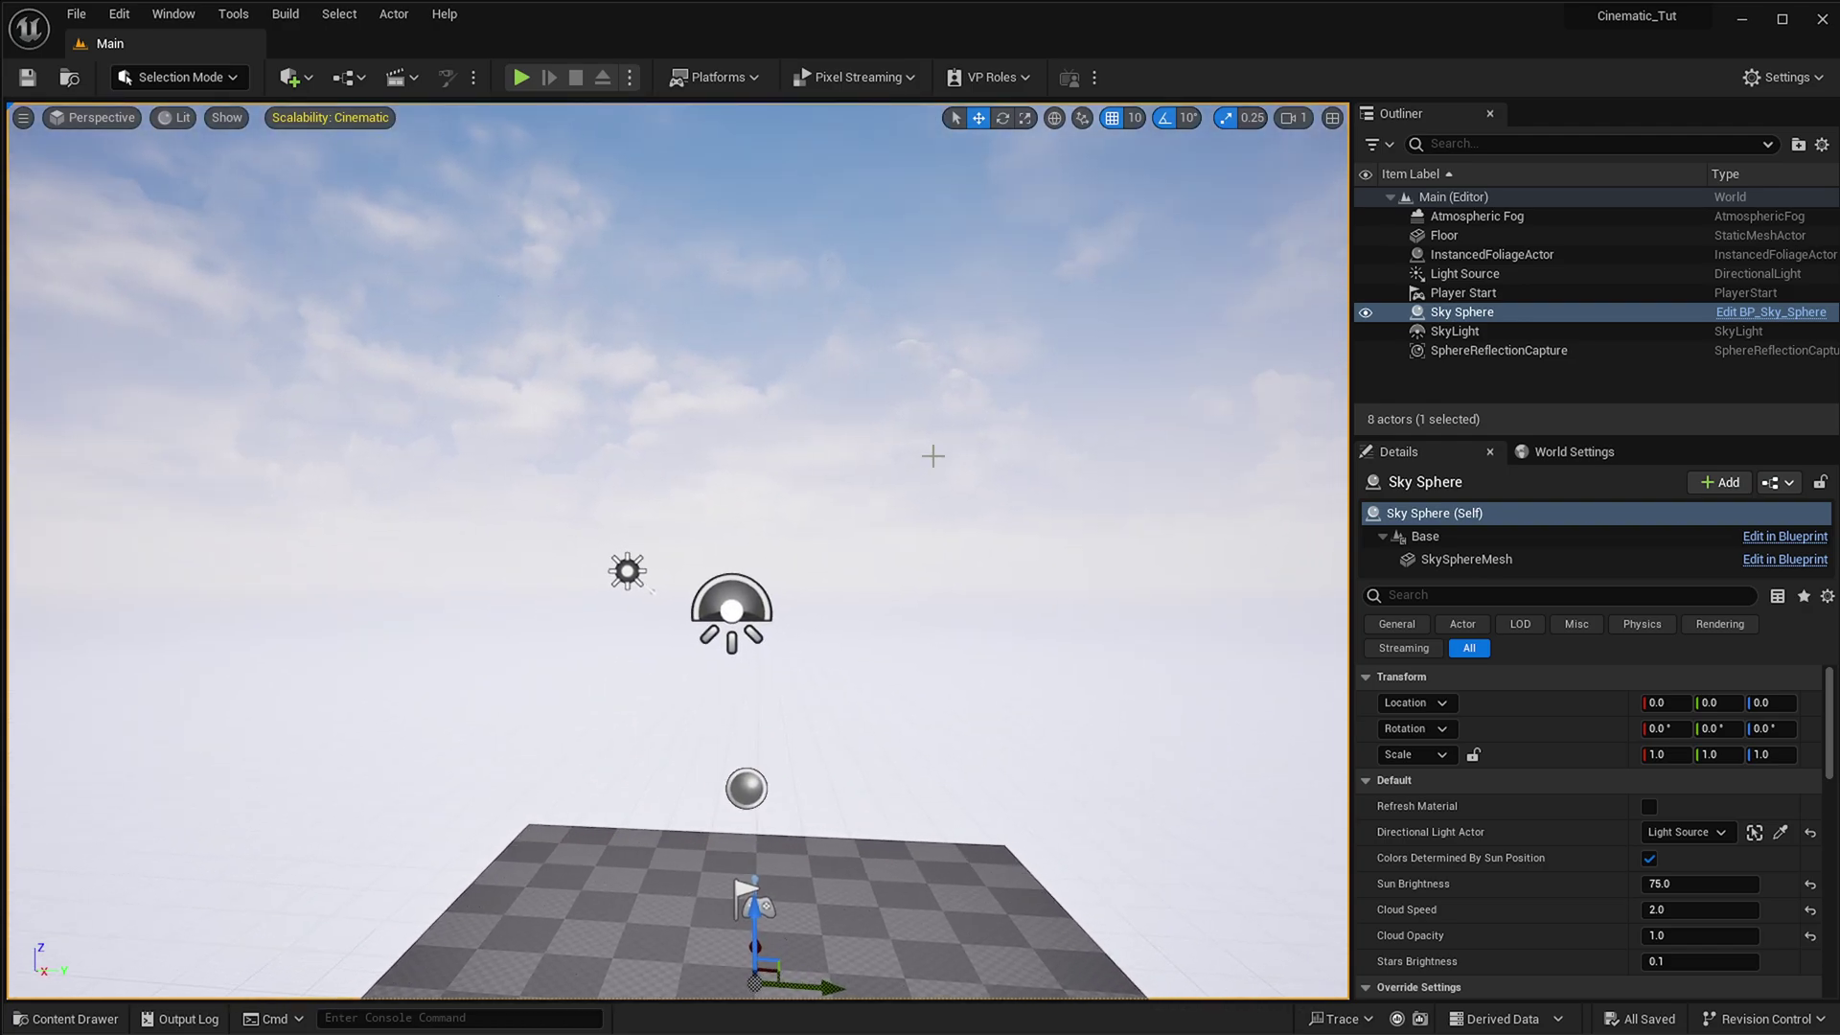
pyautogui.moveTo(932, 456)
pyautogui.mouseDown(button='right')
pyautogui.moveTo(891, 422)
pyautogui.moveTo(949, 479)
pyautogui.moveTo(952, 456)
pyautogui.mouseUp(button='right')
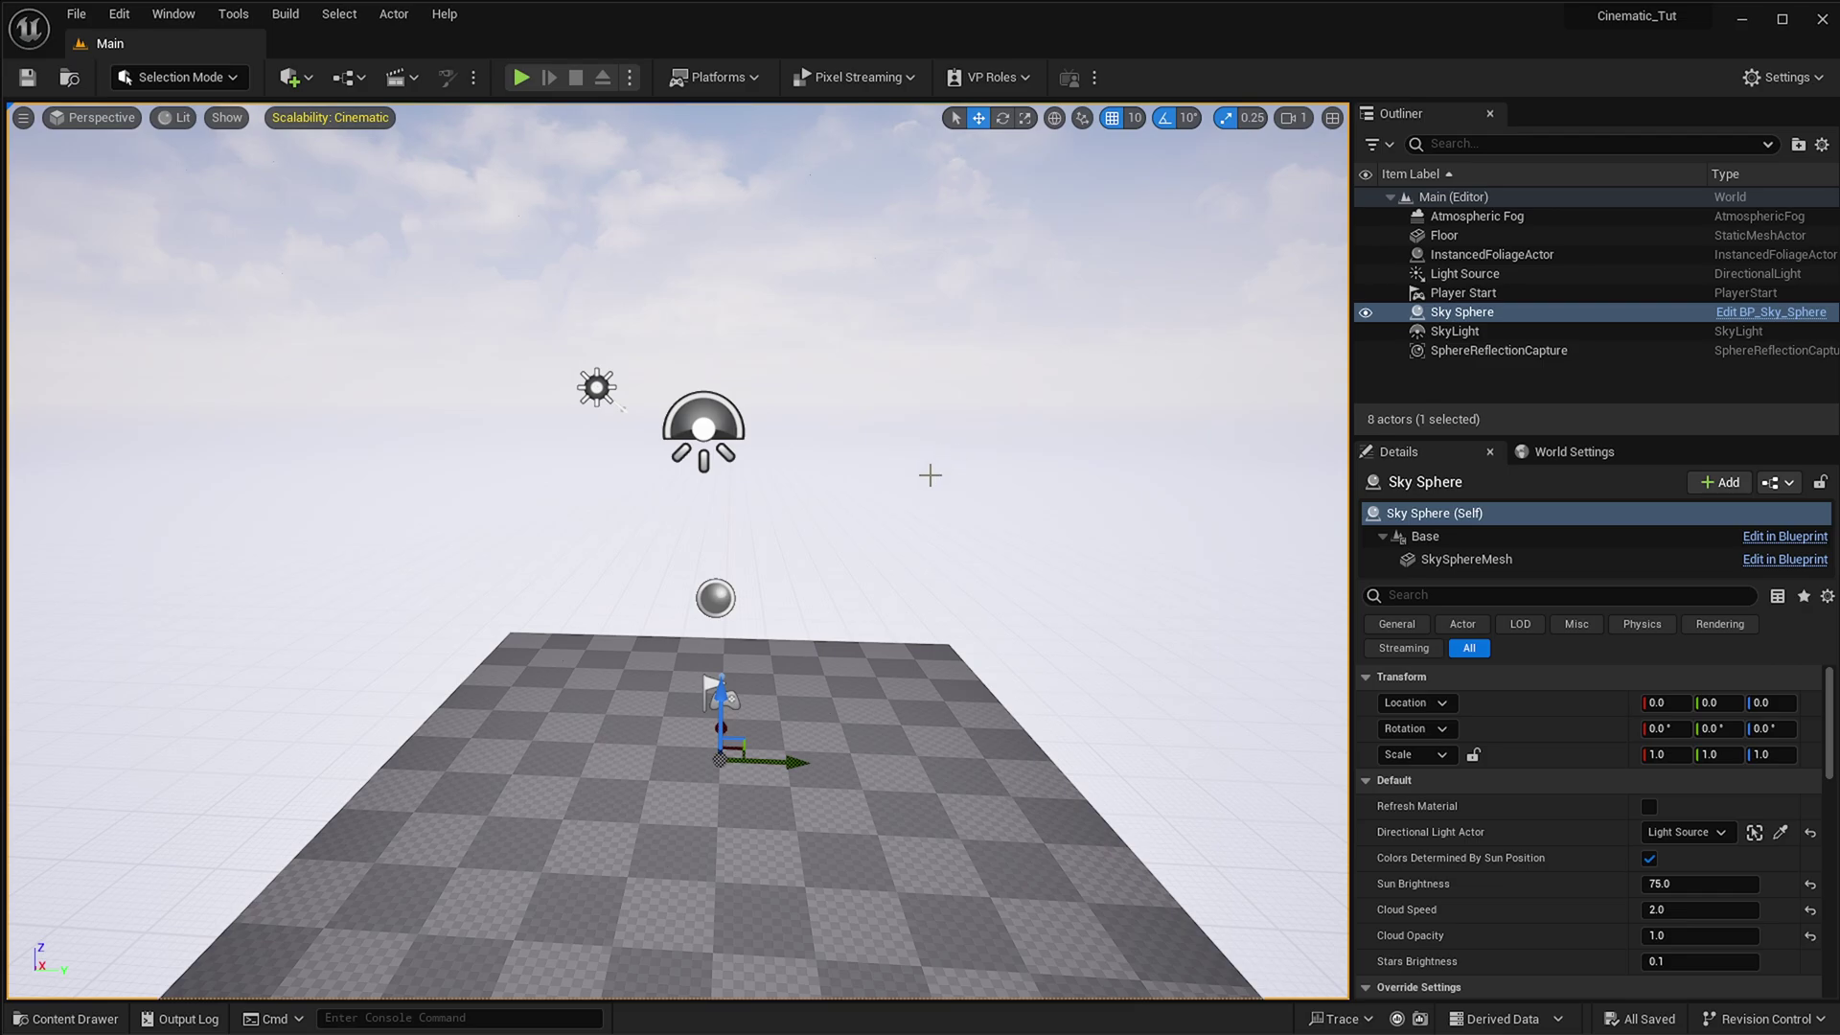
pyautogui.moveTo(997, 546); pyautogui.dragTo(986, 534, button='right')
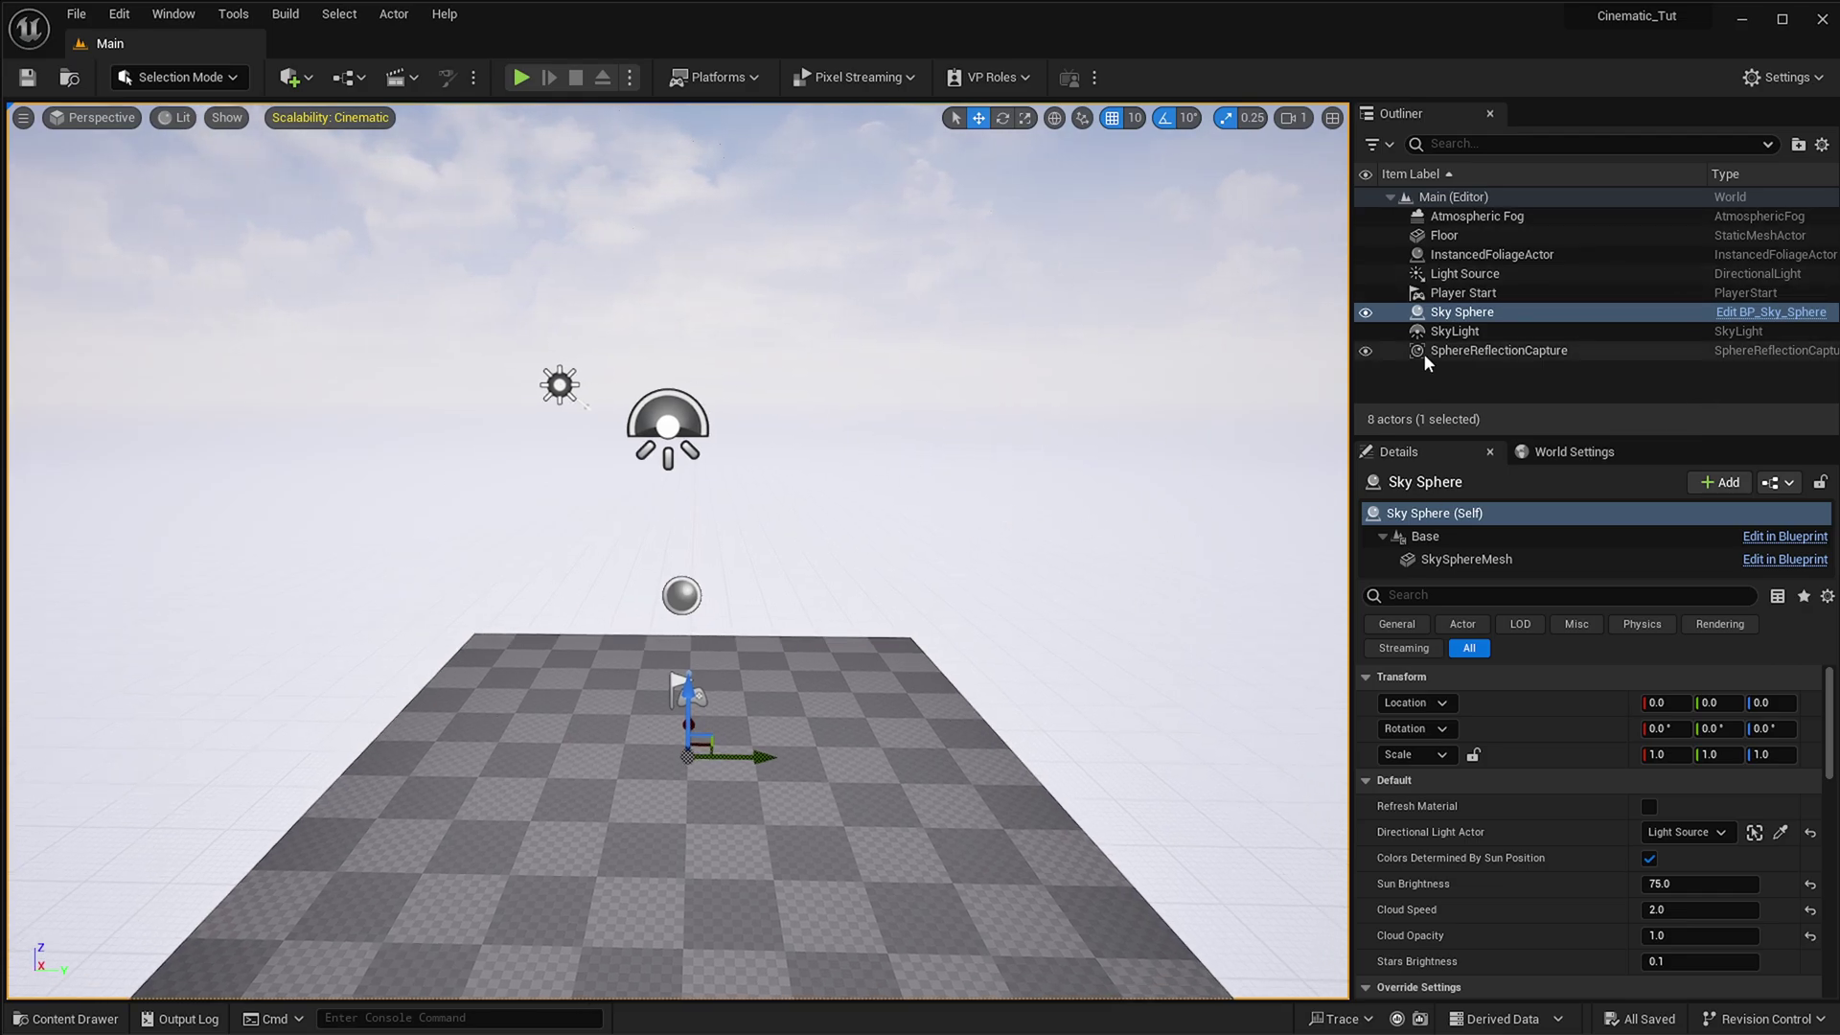
pyautogui.moveTo(497, 526); pyautogui.dragTo(594, 493, button='right')
pyautogui.moveTo(1229, 351); pyautogui.dragTo(1198, 345, button='right')
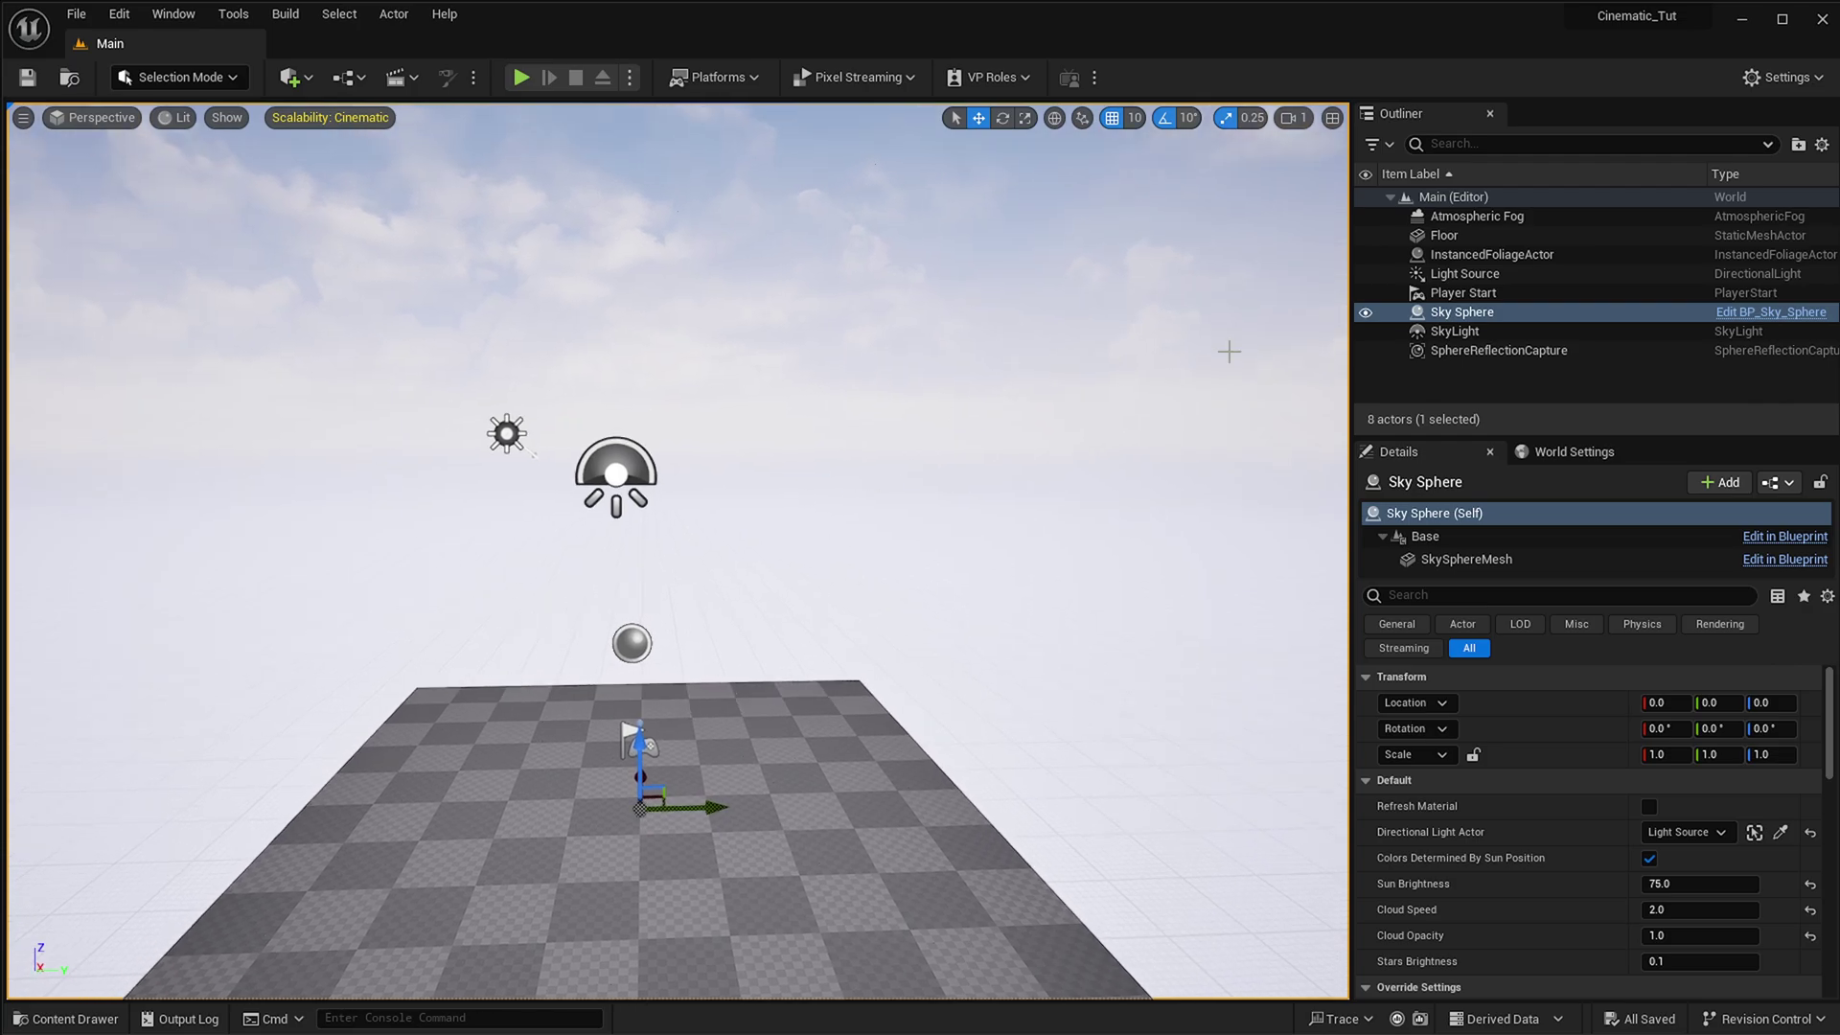
pyautogui.moveTo(939, 371); pyautogui.dragTo(922, 364, button='right')
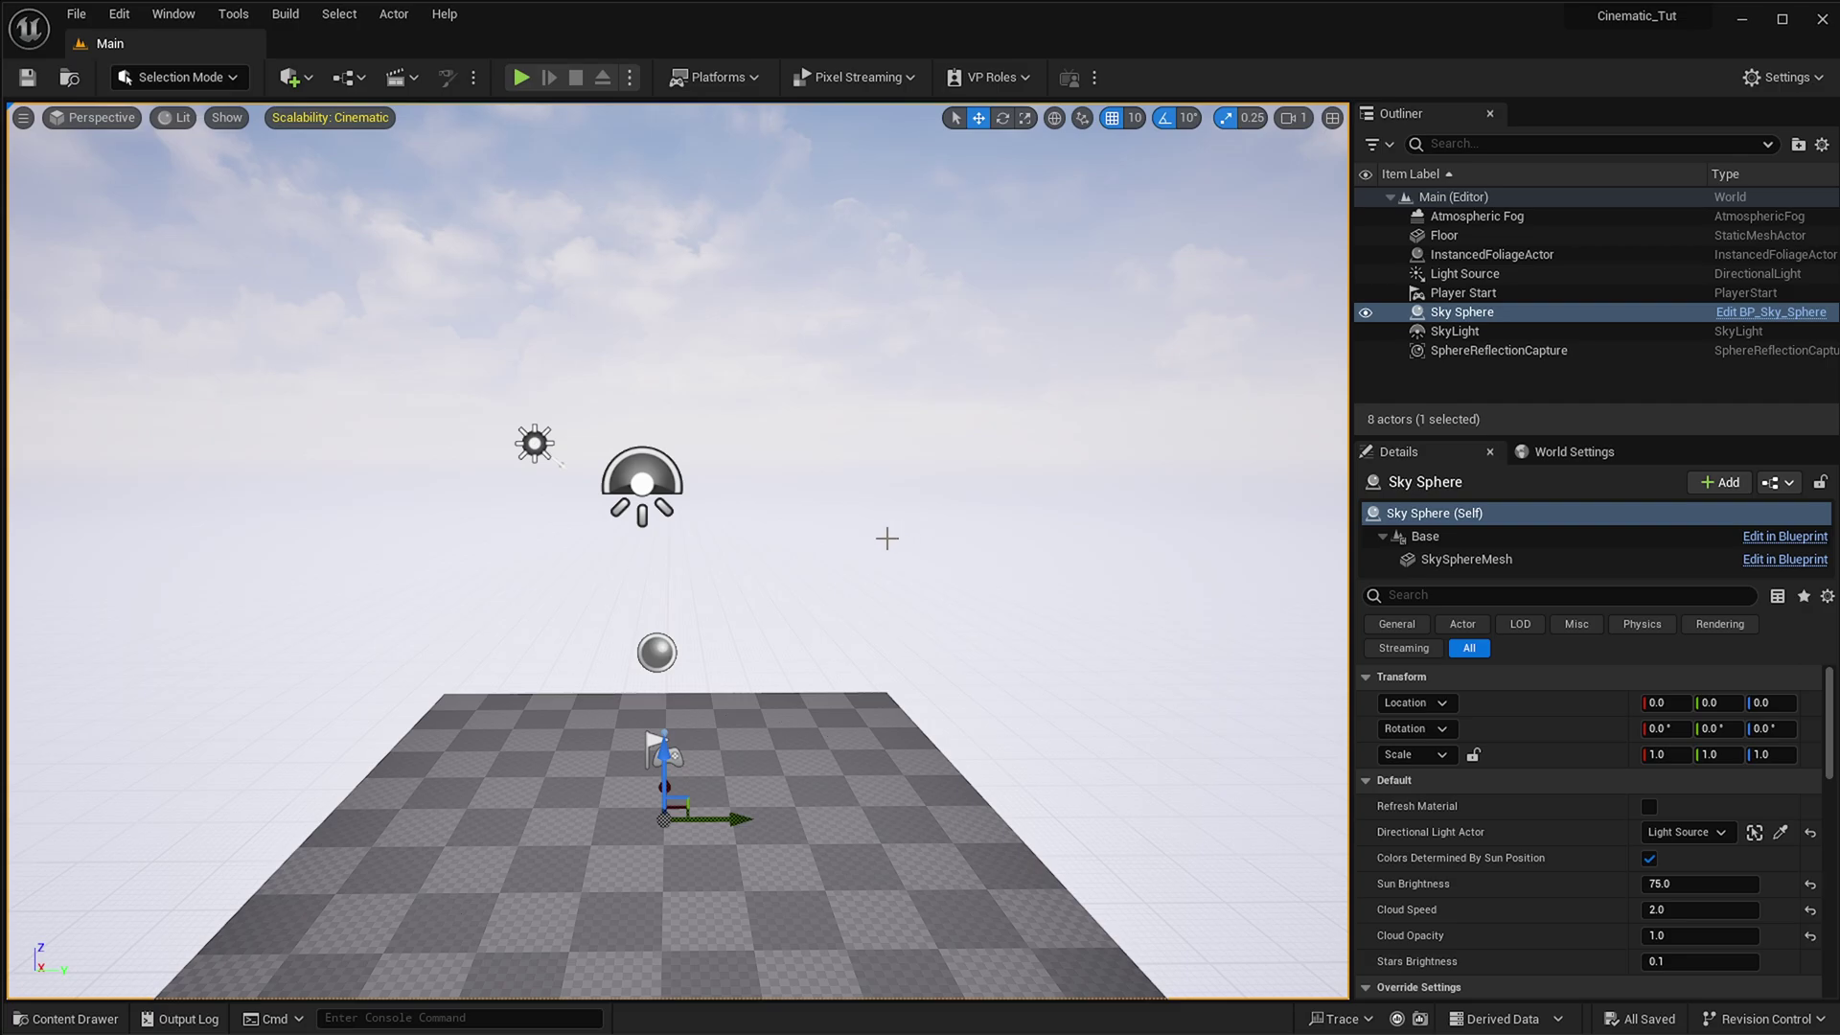
pyautogui.moveTo(935, 617); pyautogui.dragTo(502, 564, button='right')
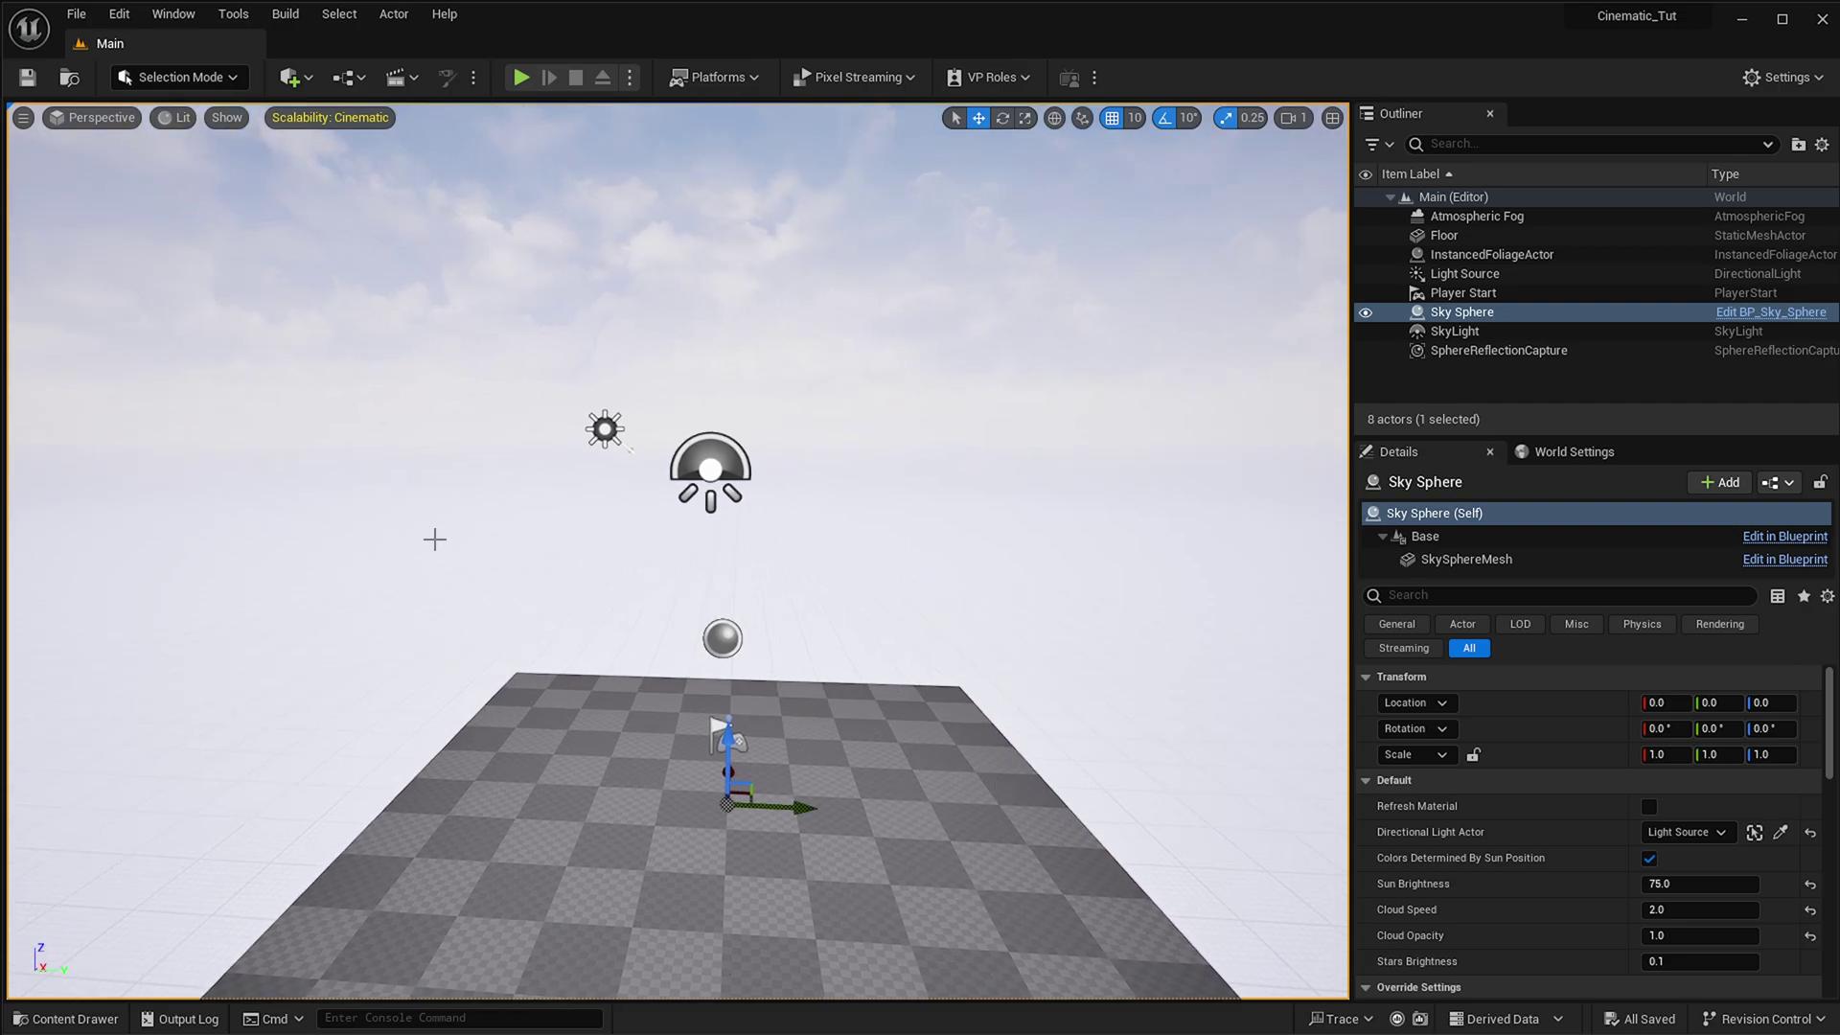
pyautogui.moveTo(571, 632); pyautogui.dragTo(684, 607, button='right')
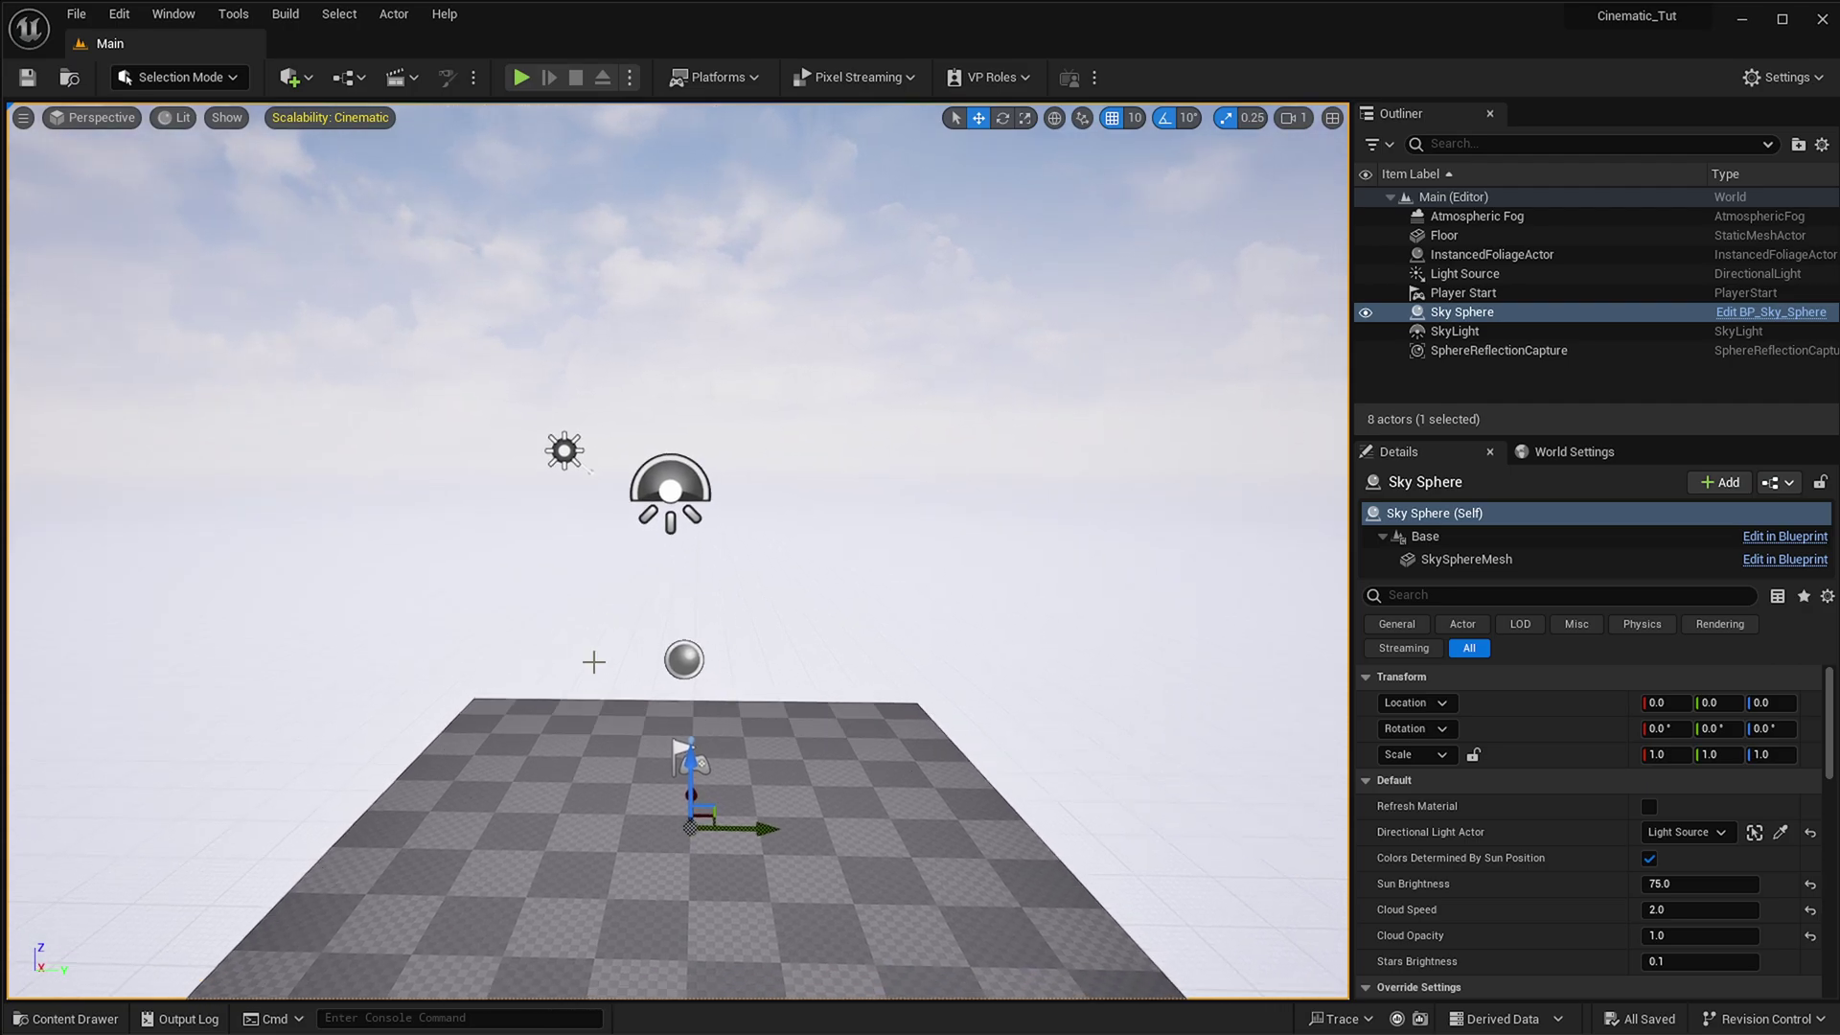
pyautogui.moveTo(594, 661); pyautogui.dragTo(591, 657, button='right')
# - Create a folder named Cinematic_Tut in the project's Content folder
pyautogui.hotkey('ctrl', 'space')
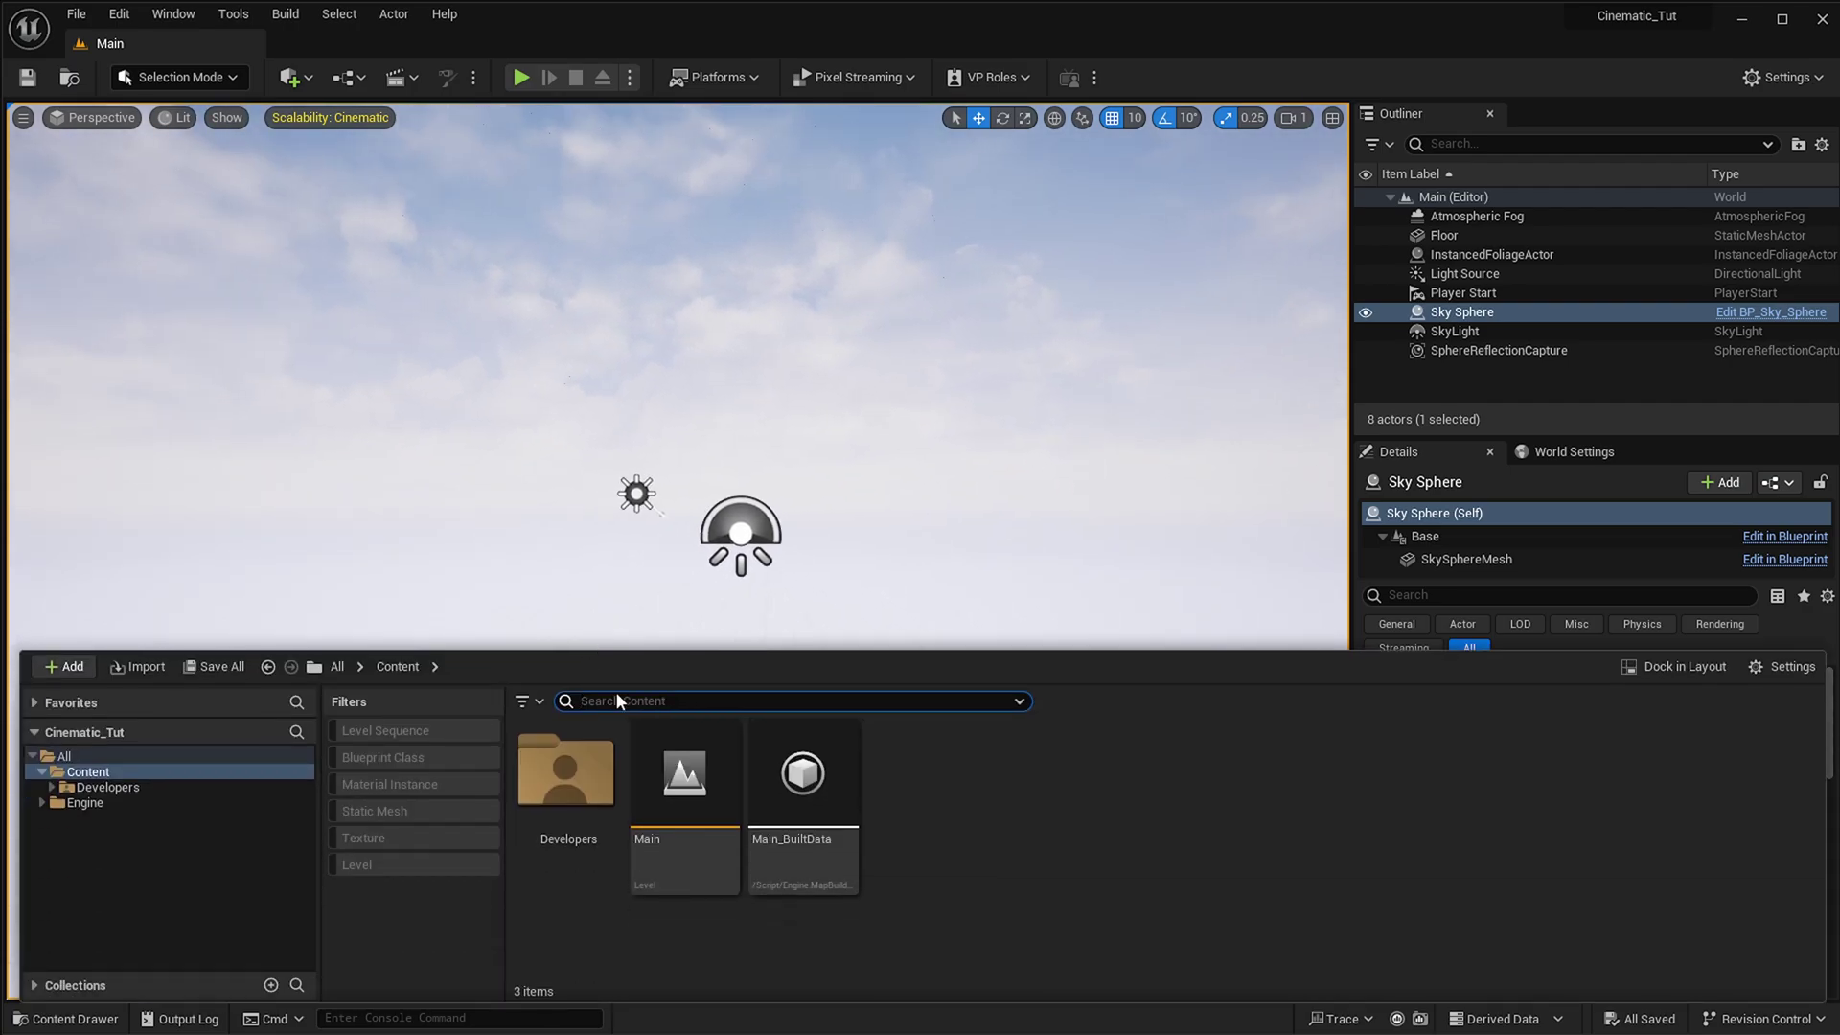
pyautogui.rightClick(1060, 891)
pyautogui.click(1117, 660)
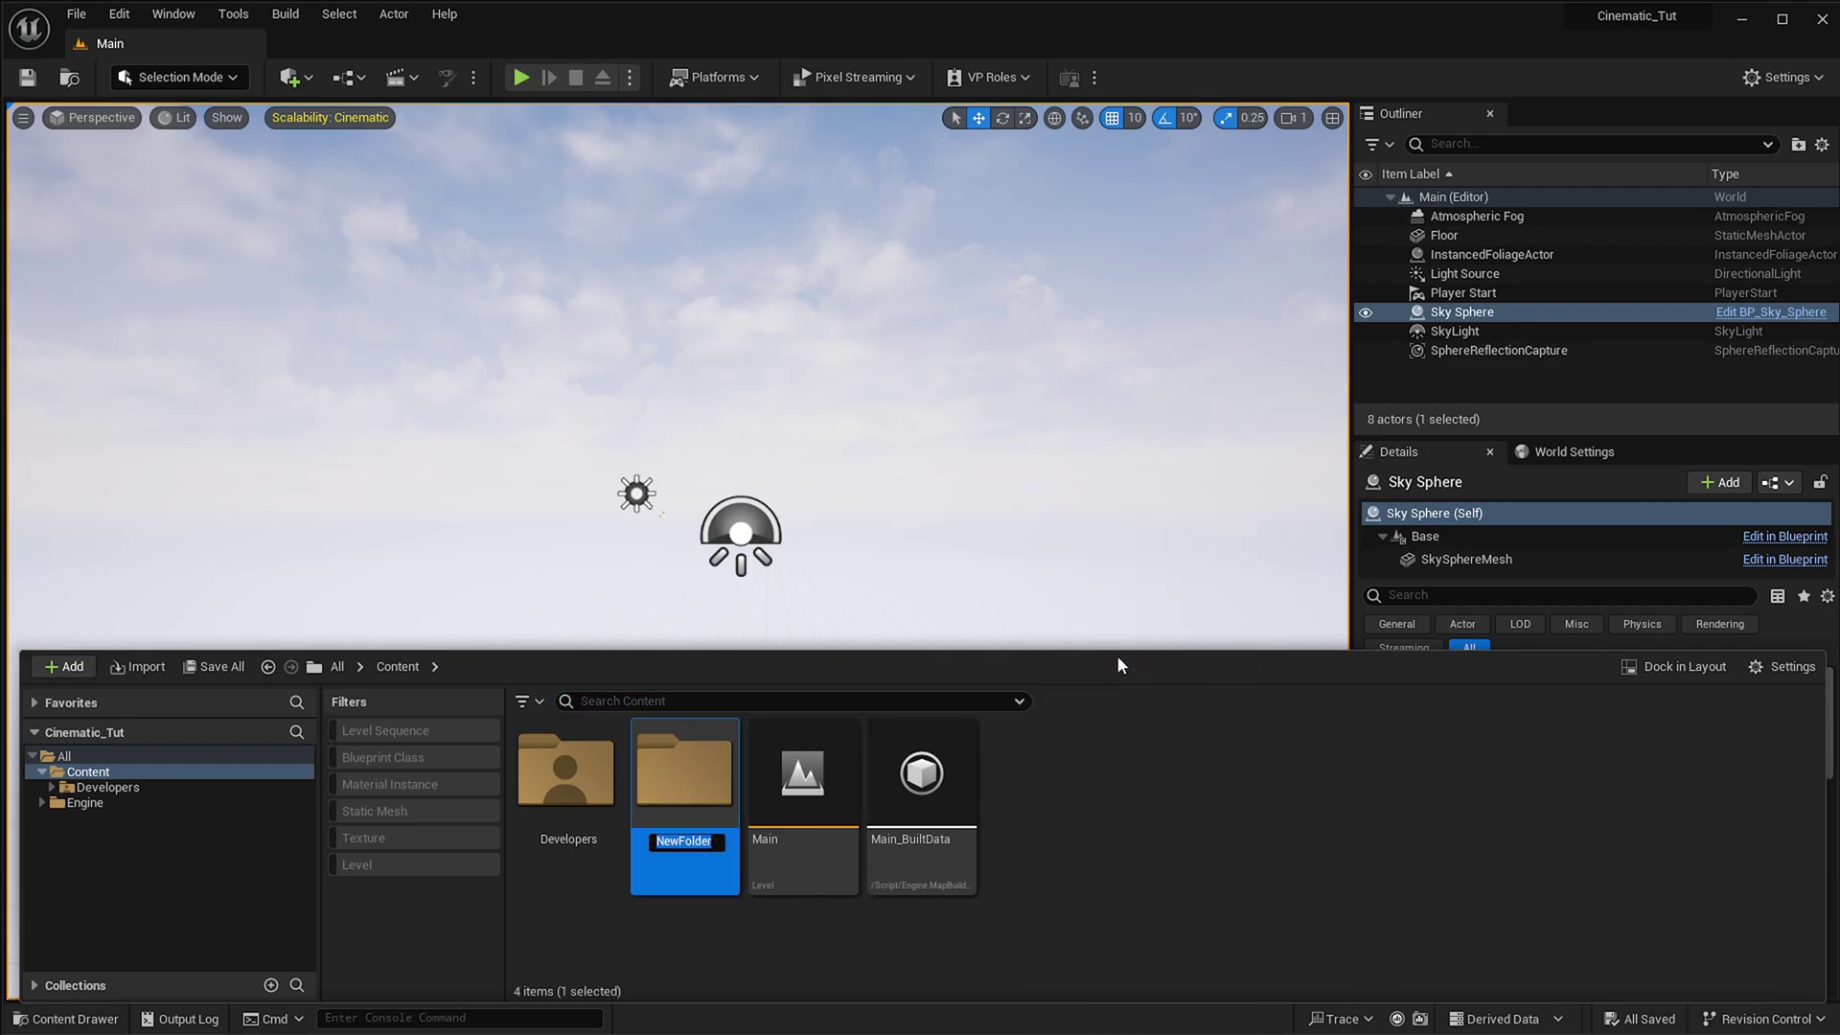
pyautogui.write('Cin')
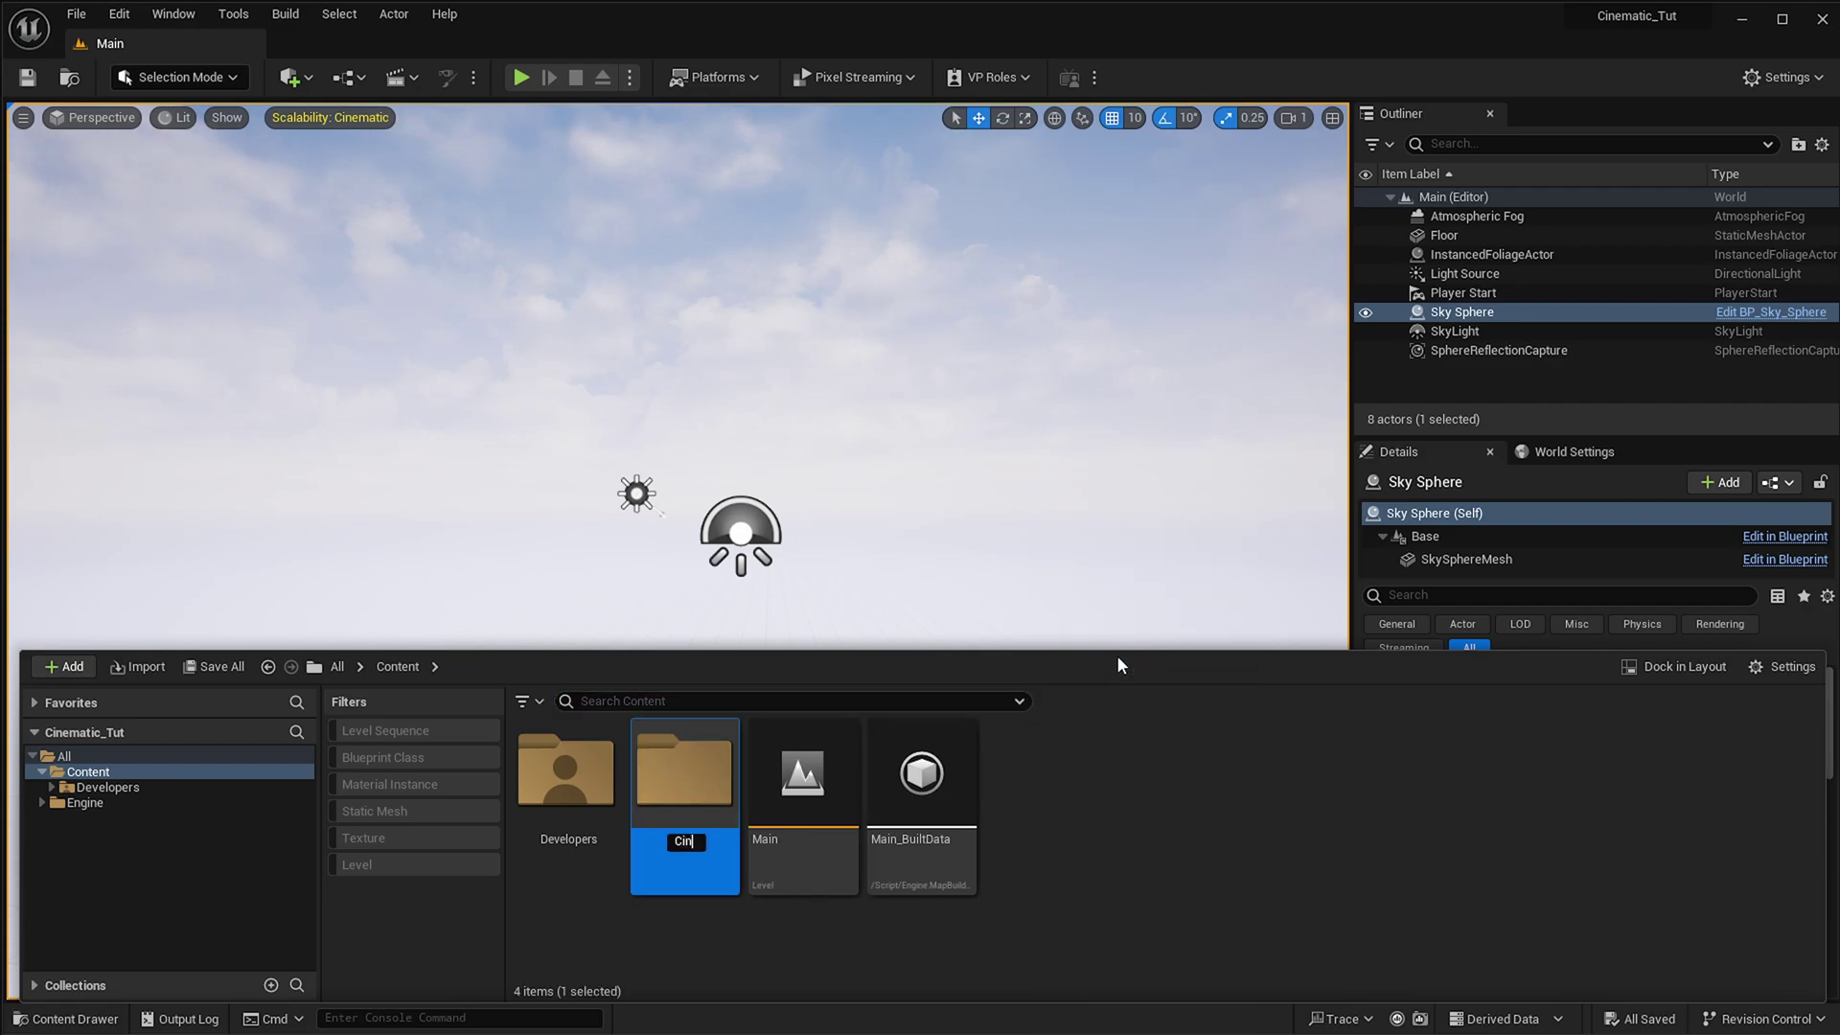
pyautogui.write('ematic_Tut')
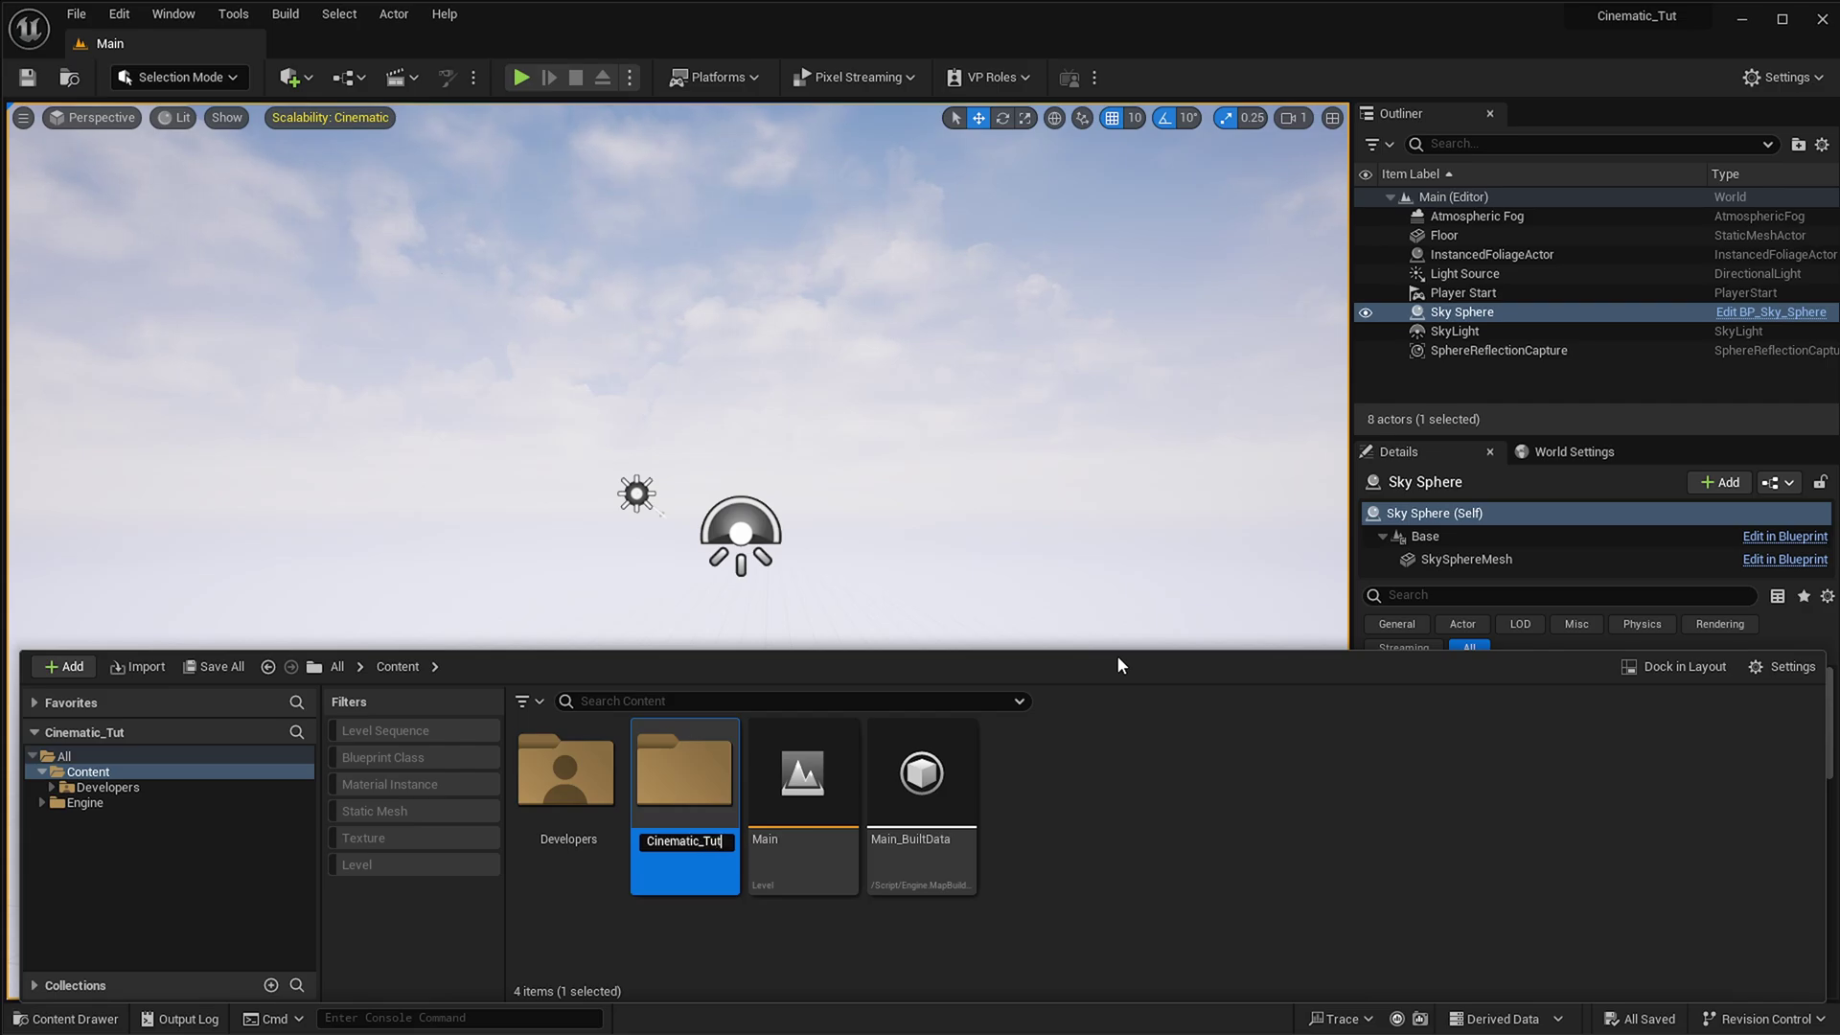
pyautogui.press('Return')
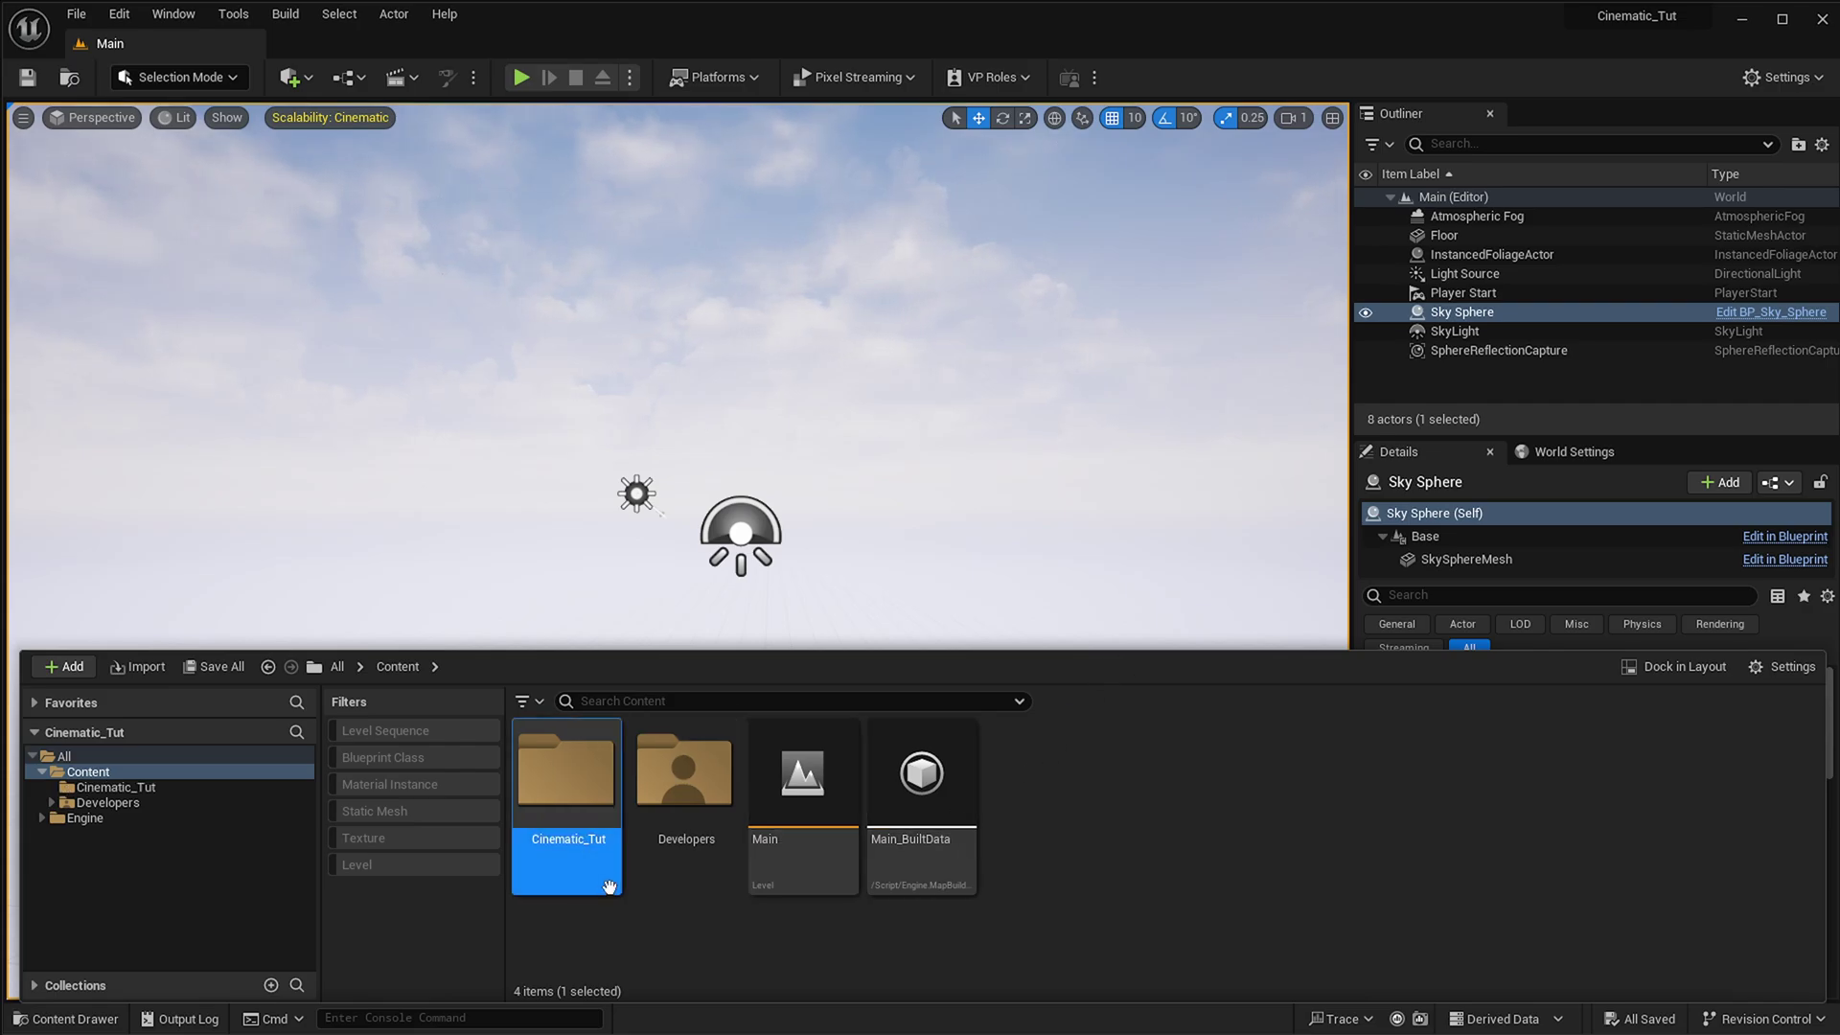
# - Create a subfolder named Maps inside the Cinematic_Tut folder
pyautogui.doubleClick(533, 837)
pyautogui.rightClick(679, 785)
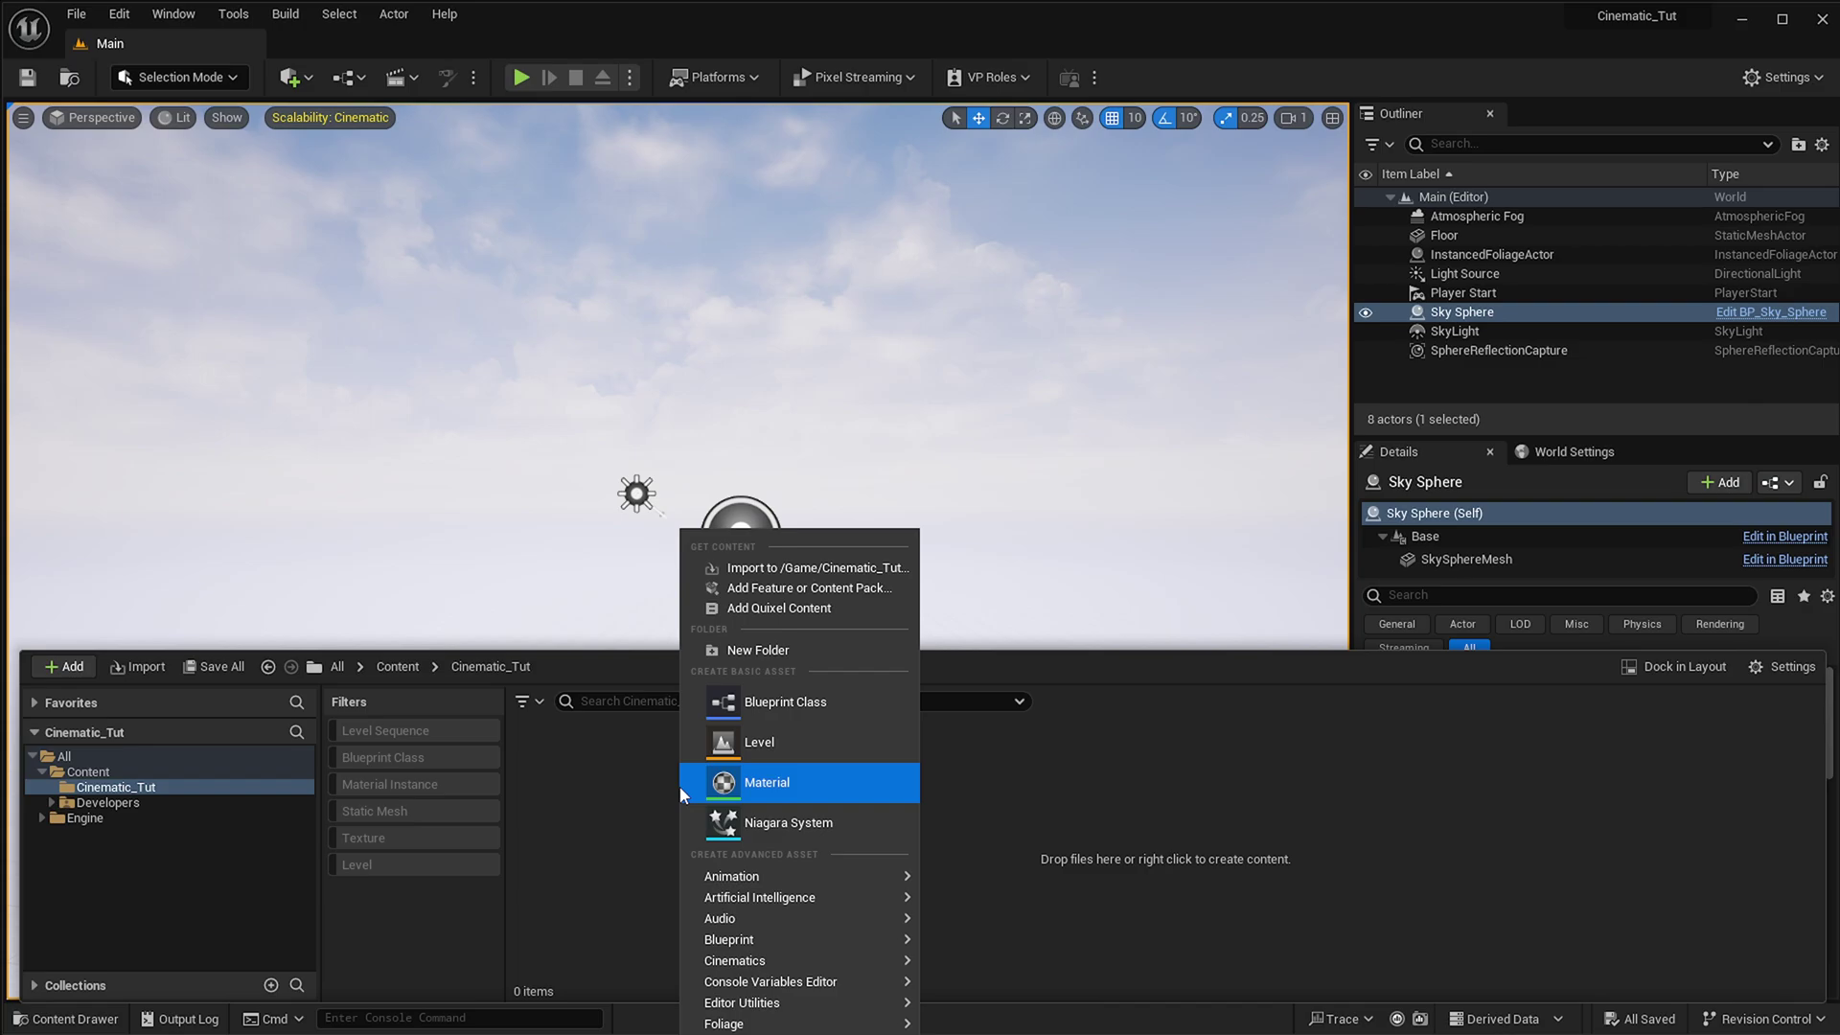
pyautogui.rightClick(618, 783)
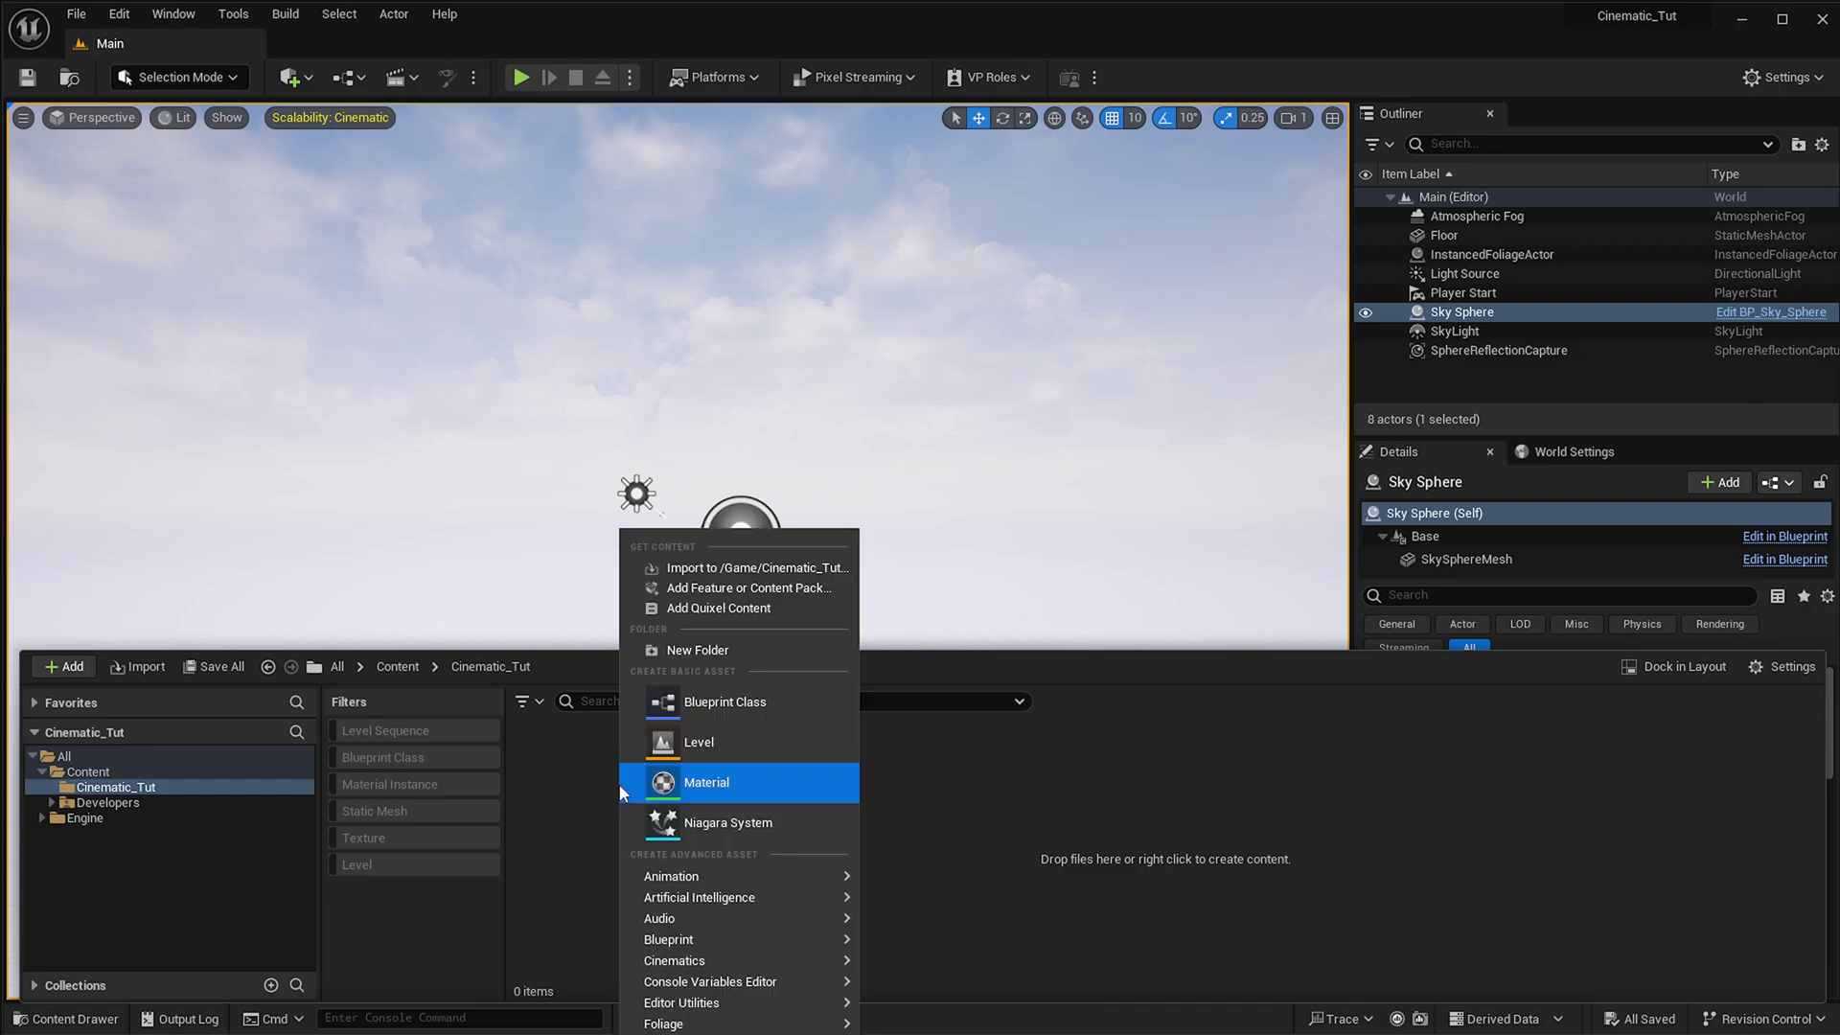
pyautogui.click(725, 652)
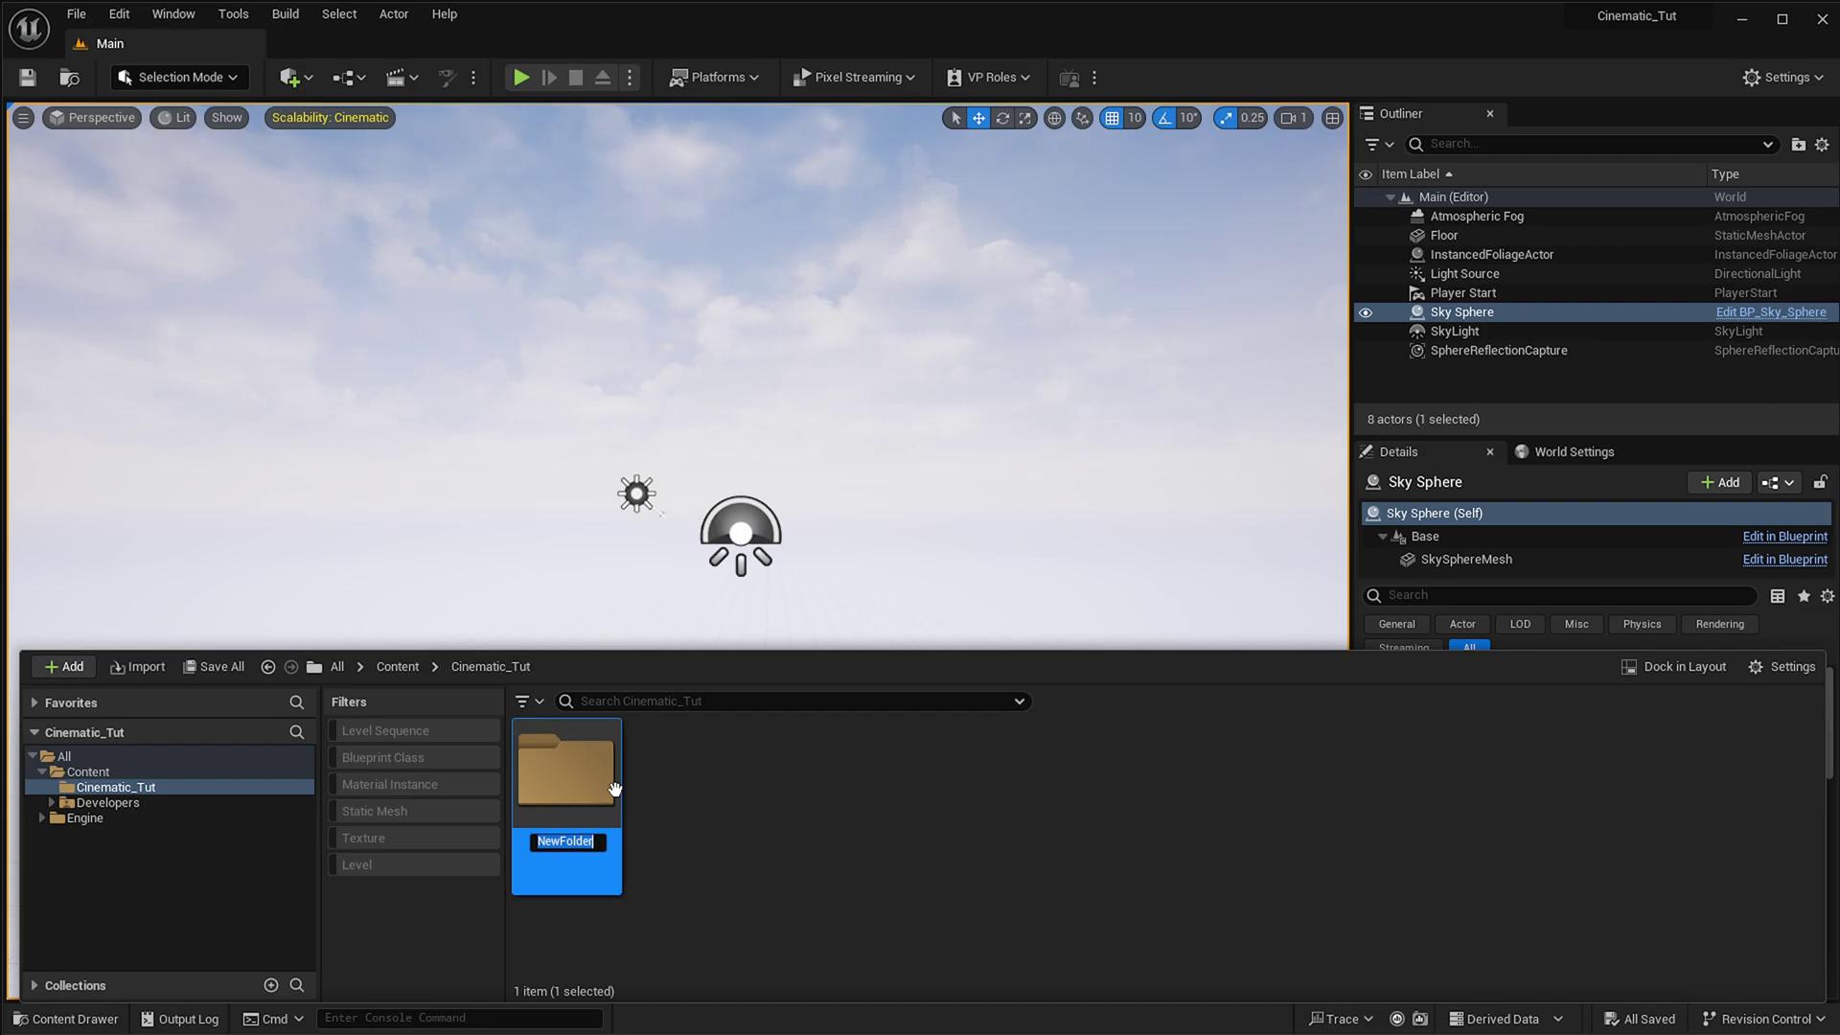
pyautogui.write('Maps')
pyautogui.press('Return')
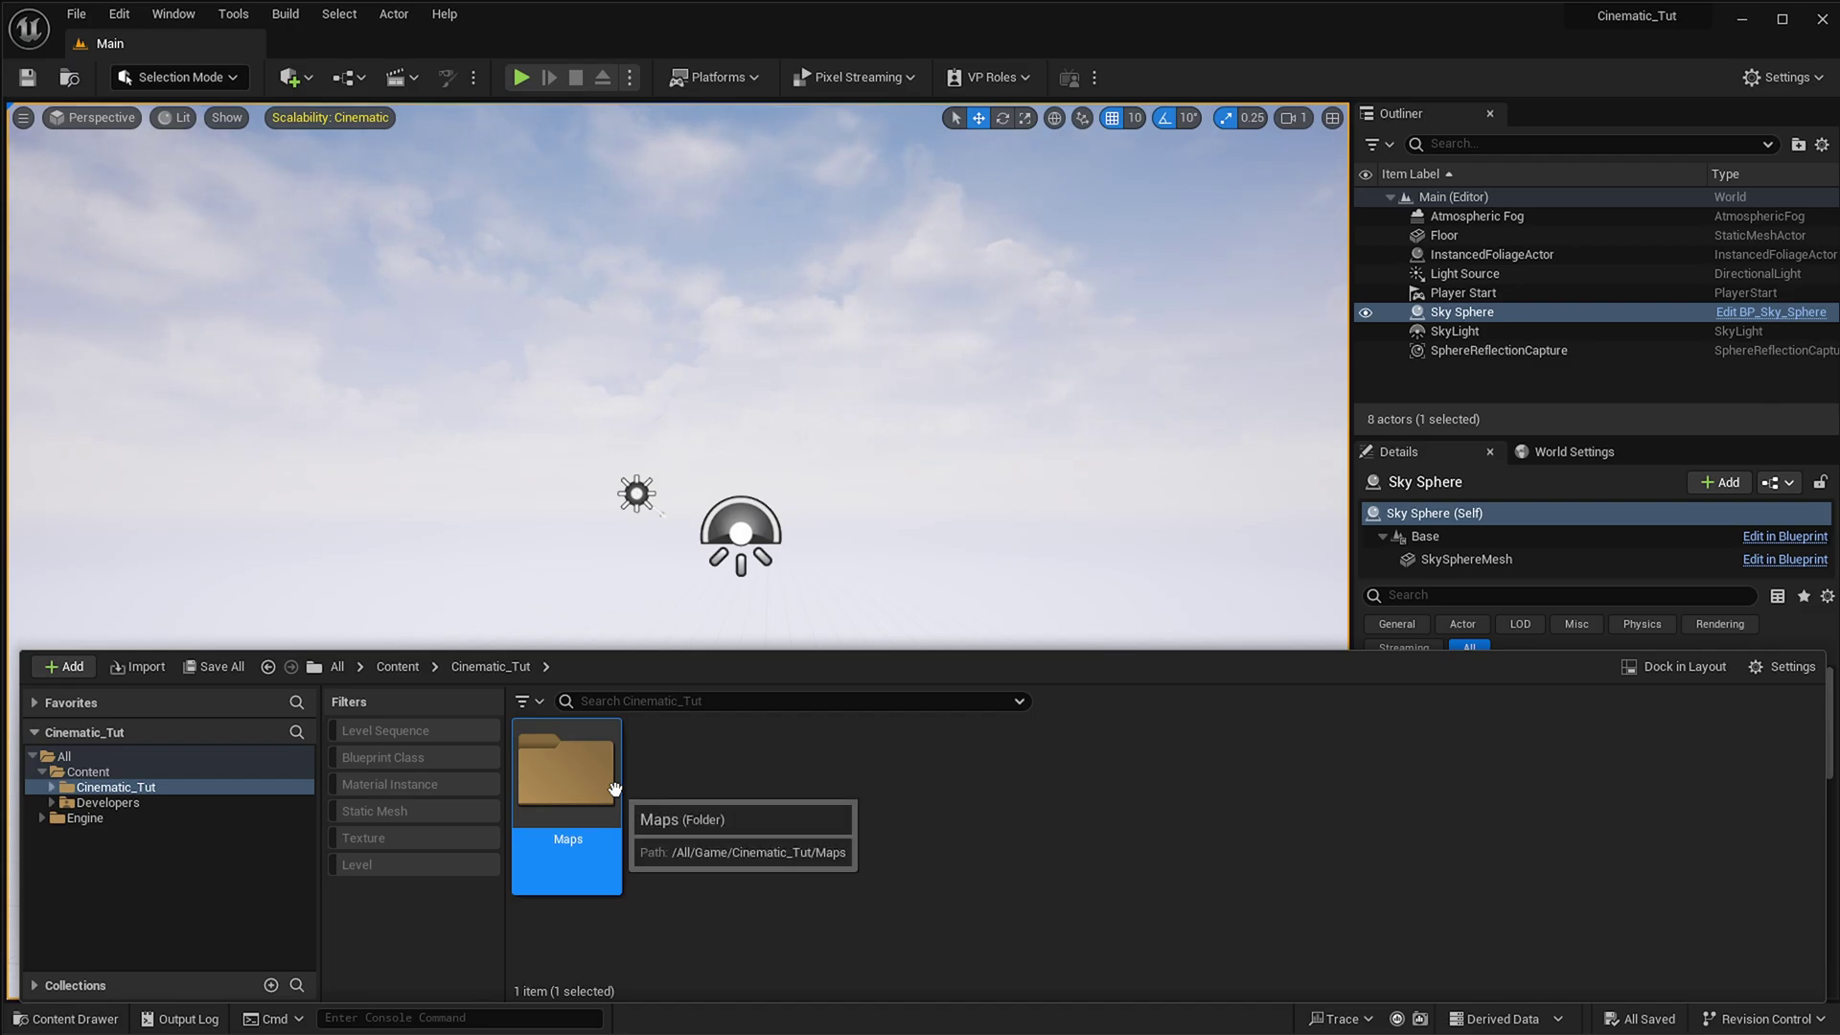
# - Create a level named Lv_Main_Cinematic inside the Maps folder
pyautogui.doubleClick(614, 789)
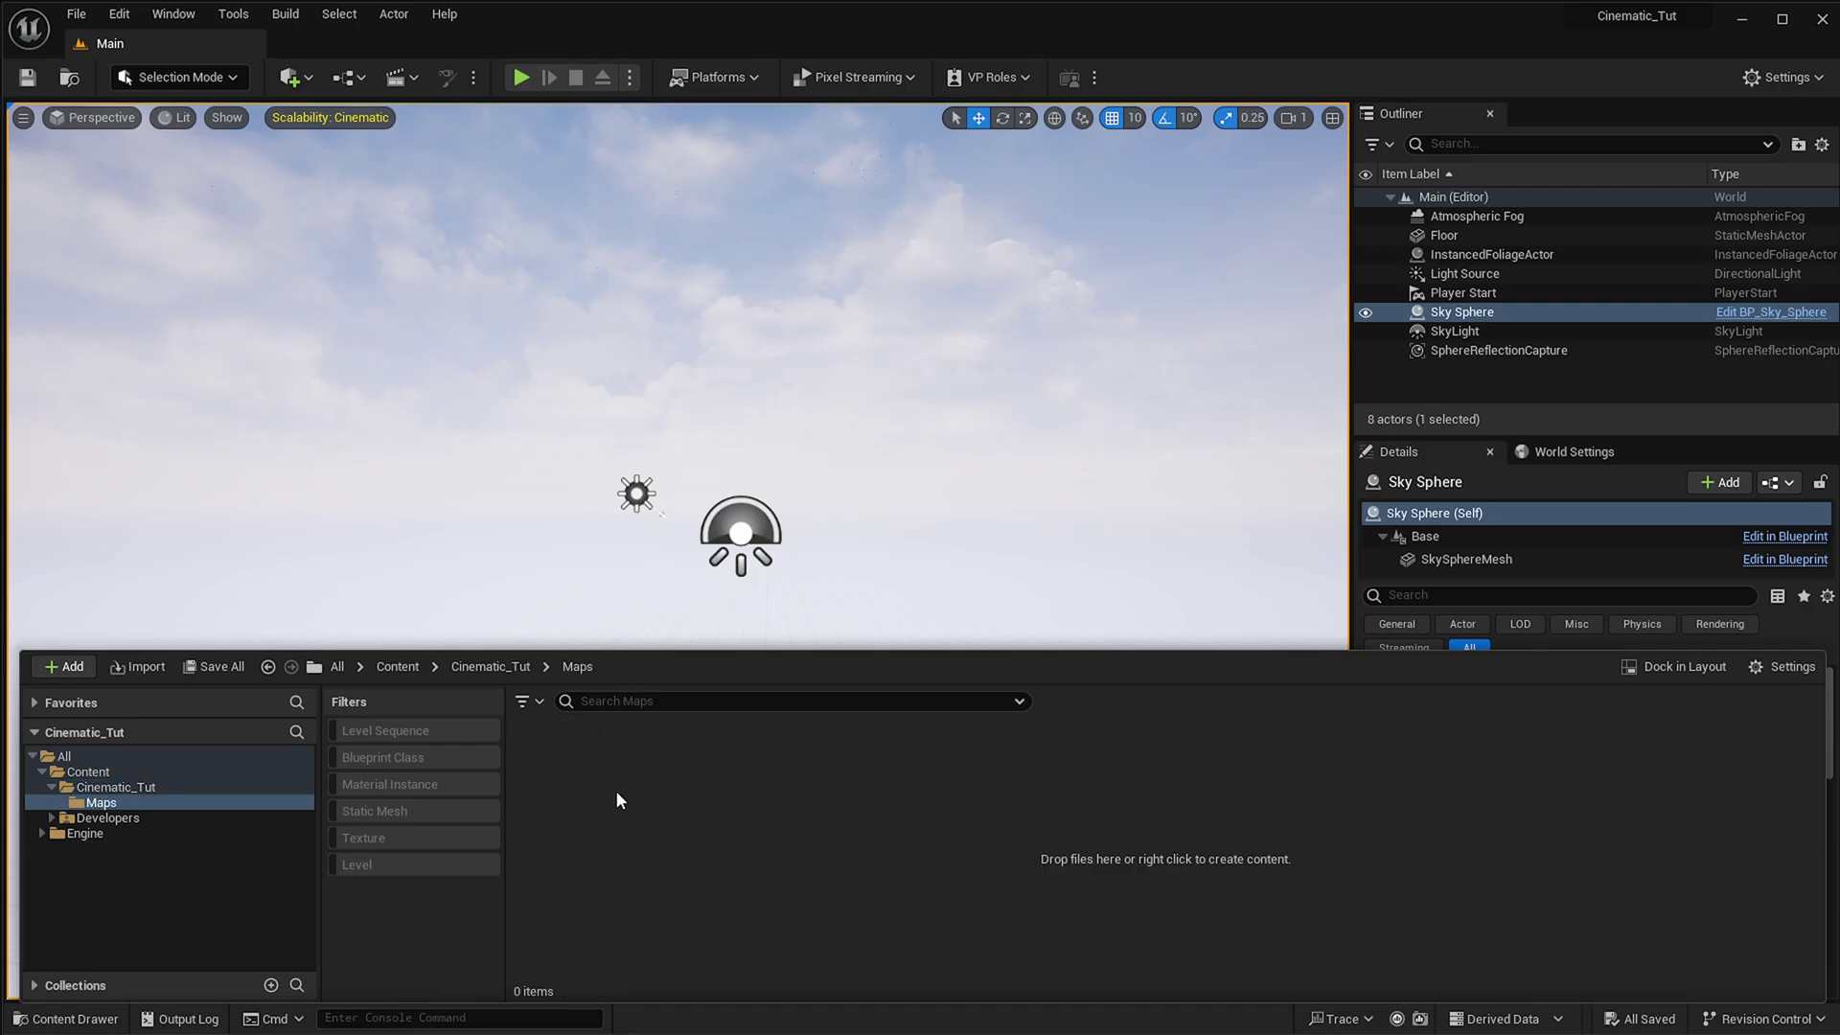
pyautogui.rightClick(718, 828)
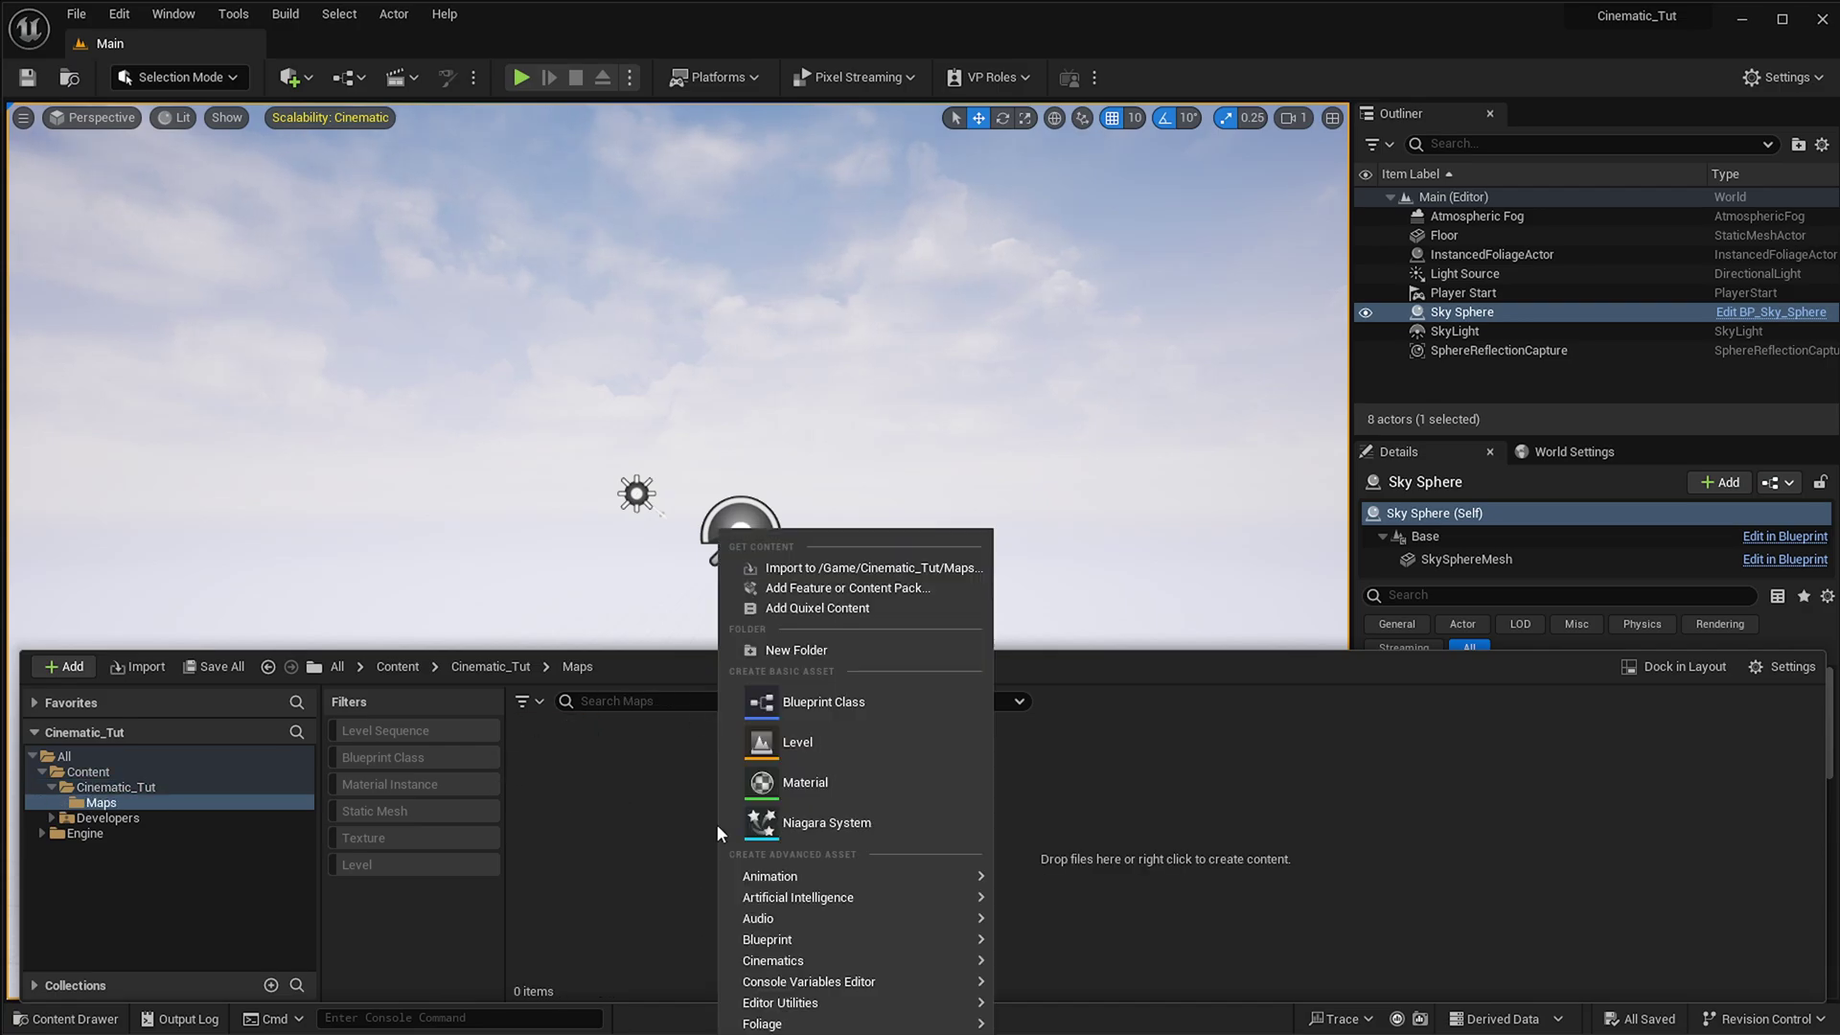
pyautogui.click(778, 744)
pyautogui.write('Lv_')
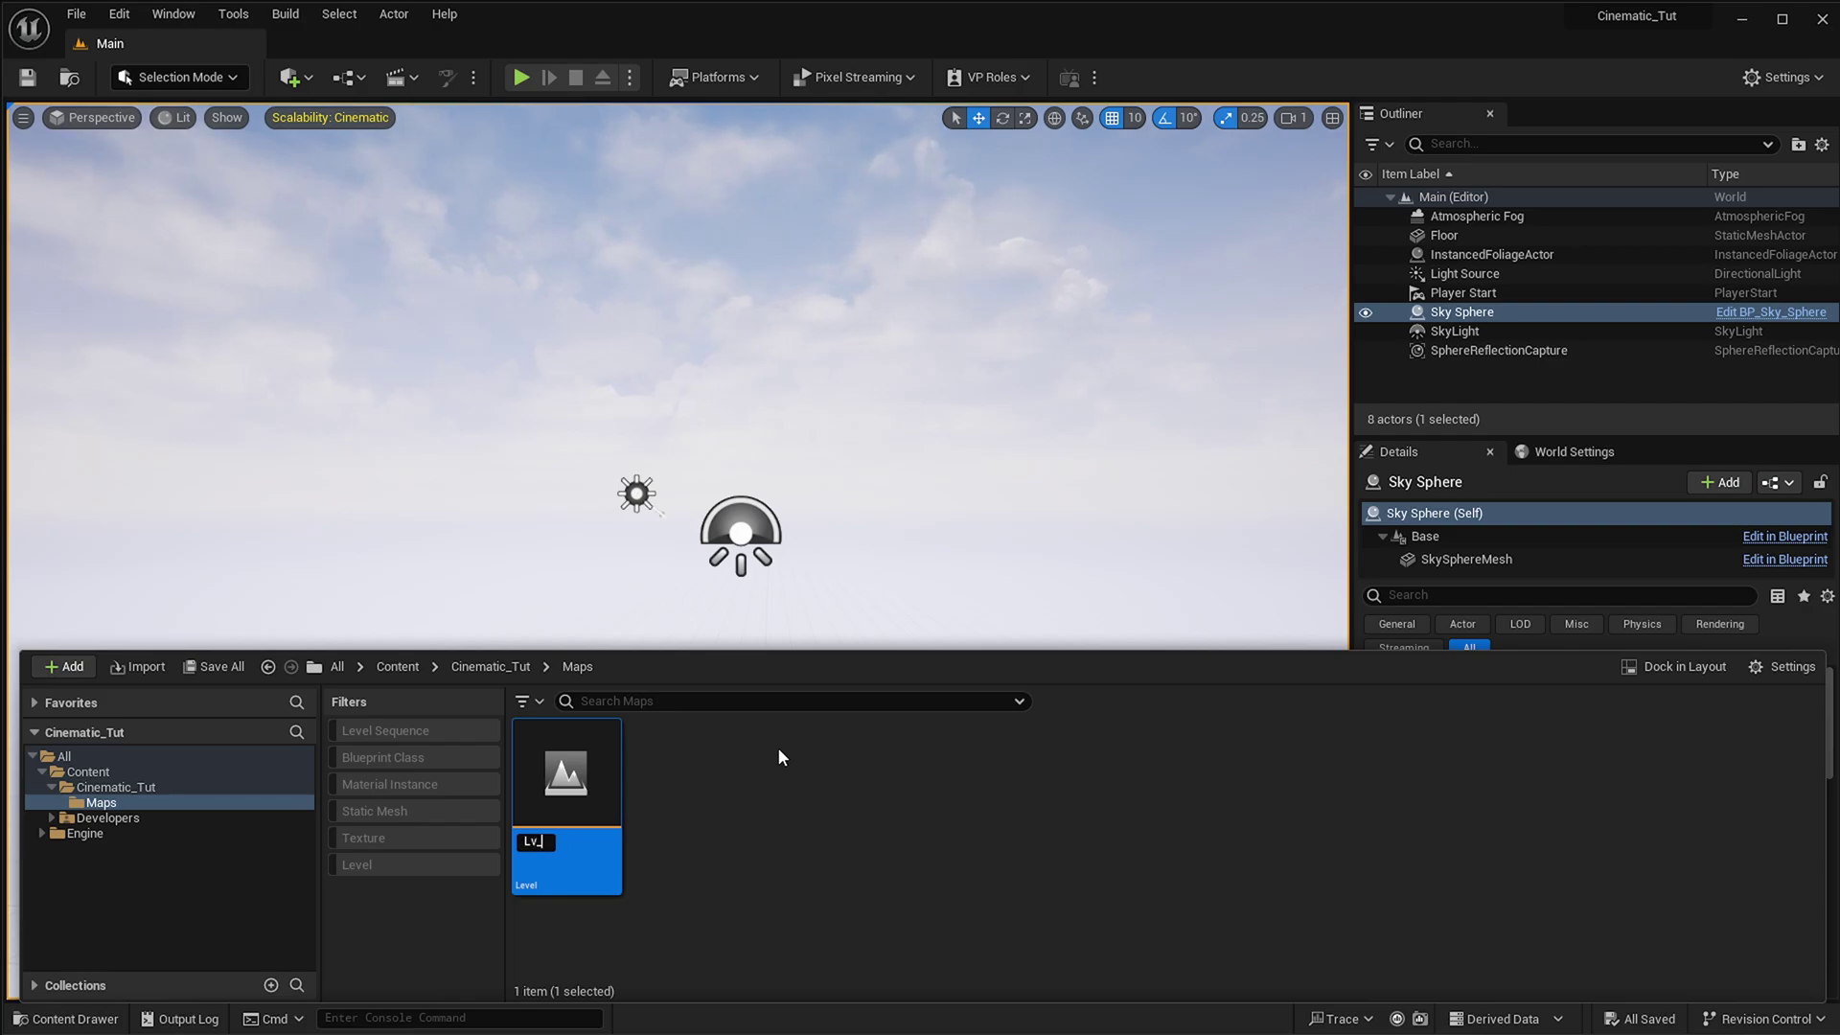
pyautogui.write('Main_Cine')
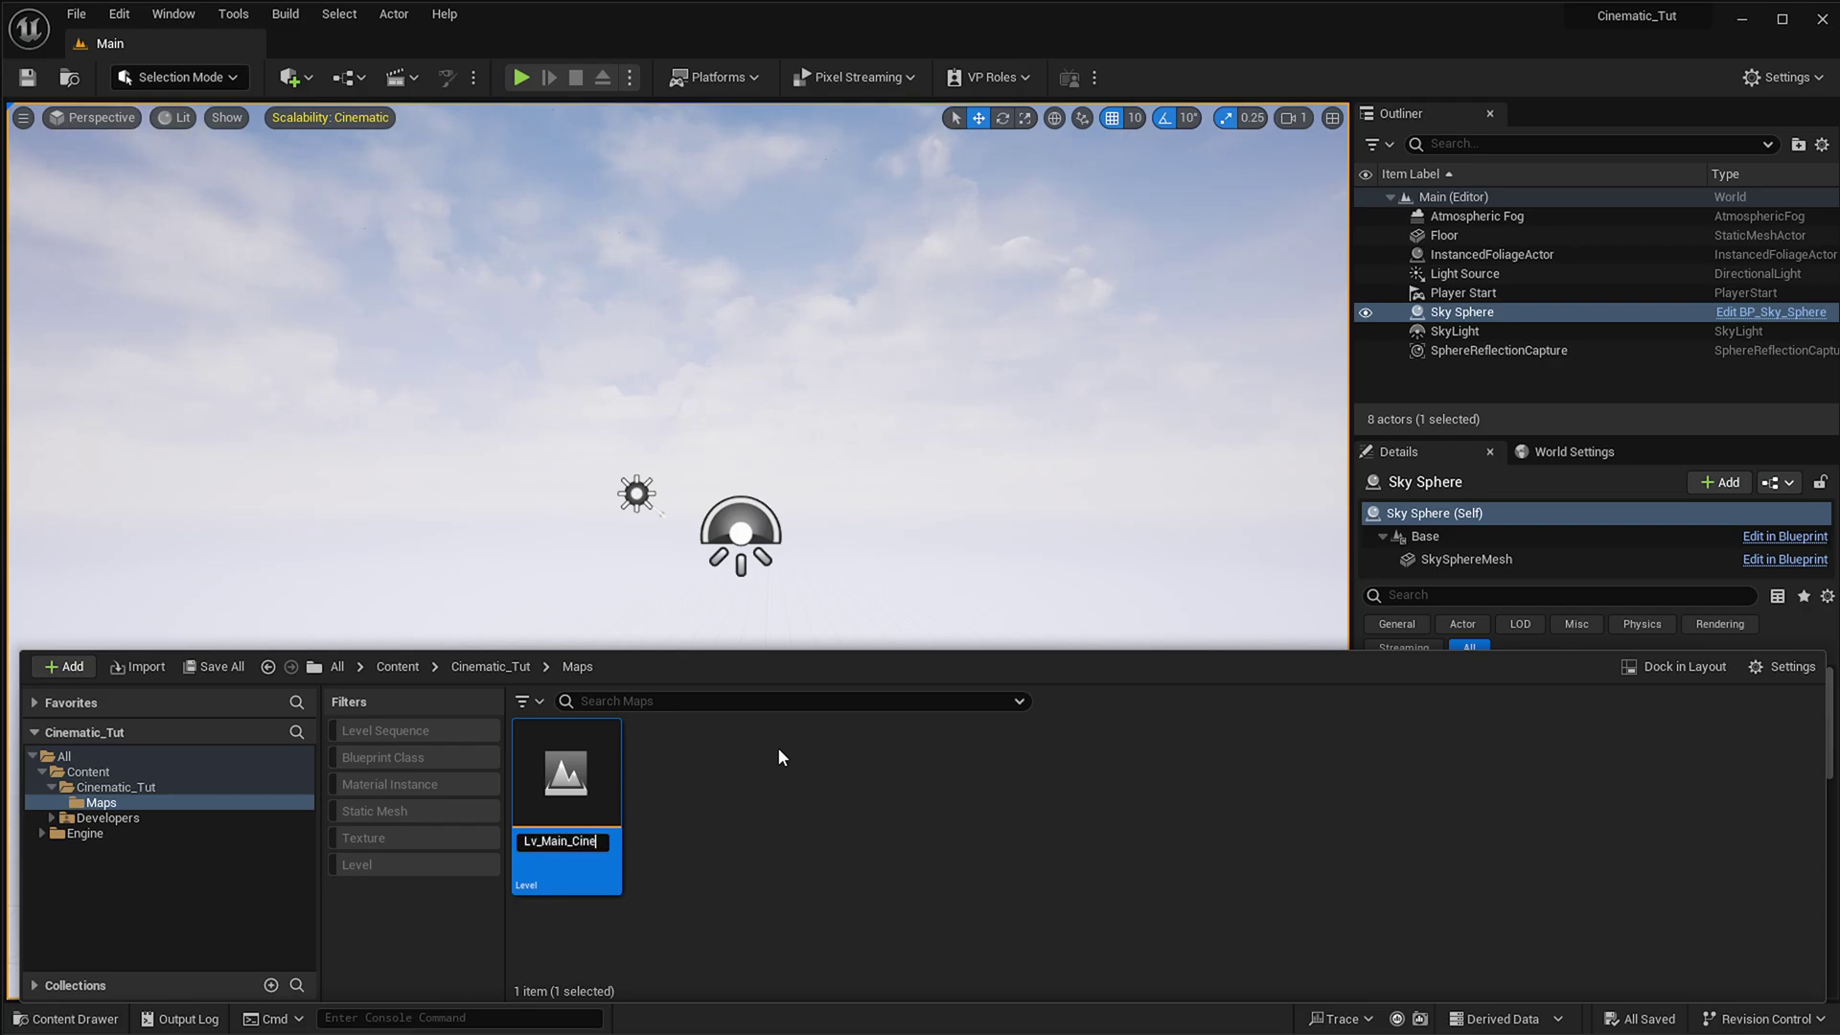
pyautogui.write('matic')
pyautogui.press('Return')
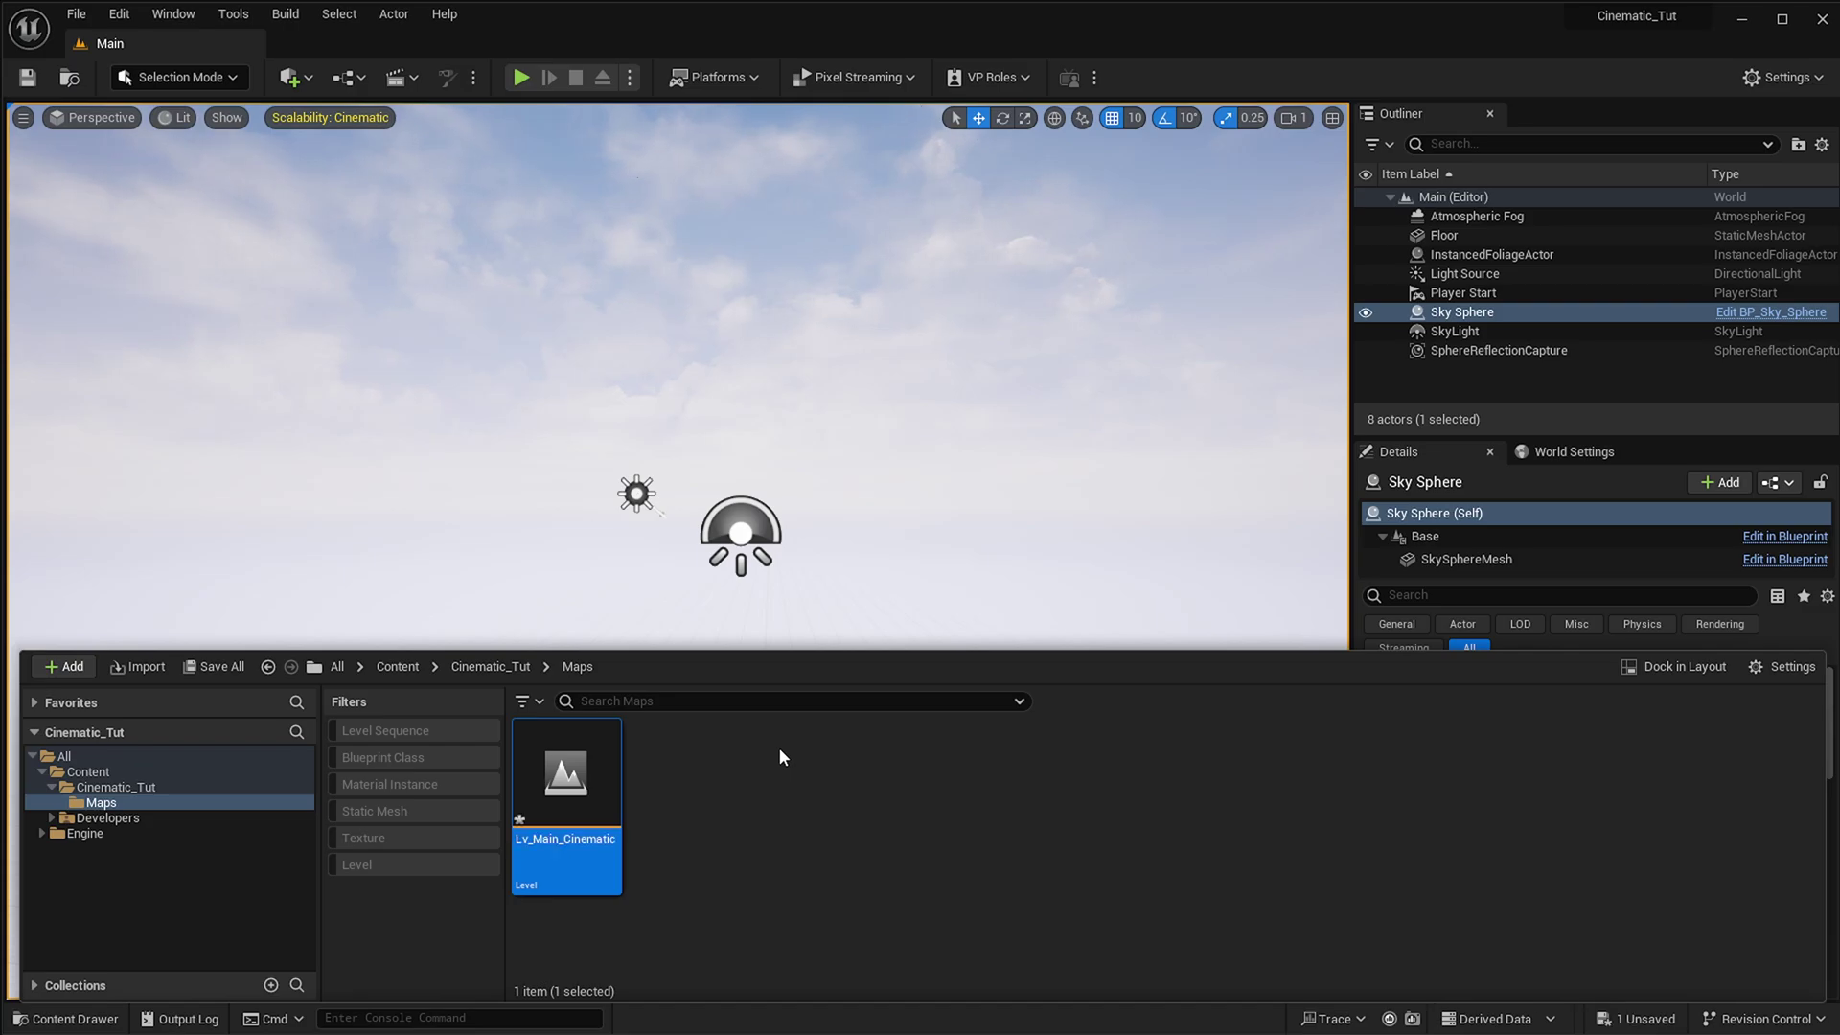
# - Open the Lv_Main_Cinematic level, saving its unsaved asset, and return to the viewport
pyautogui.doubleClick(566, 771)
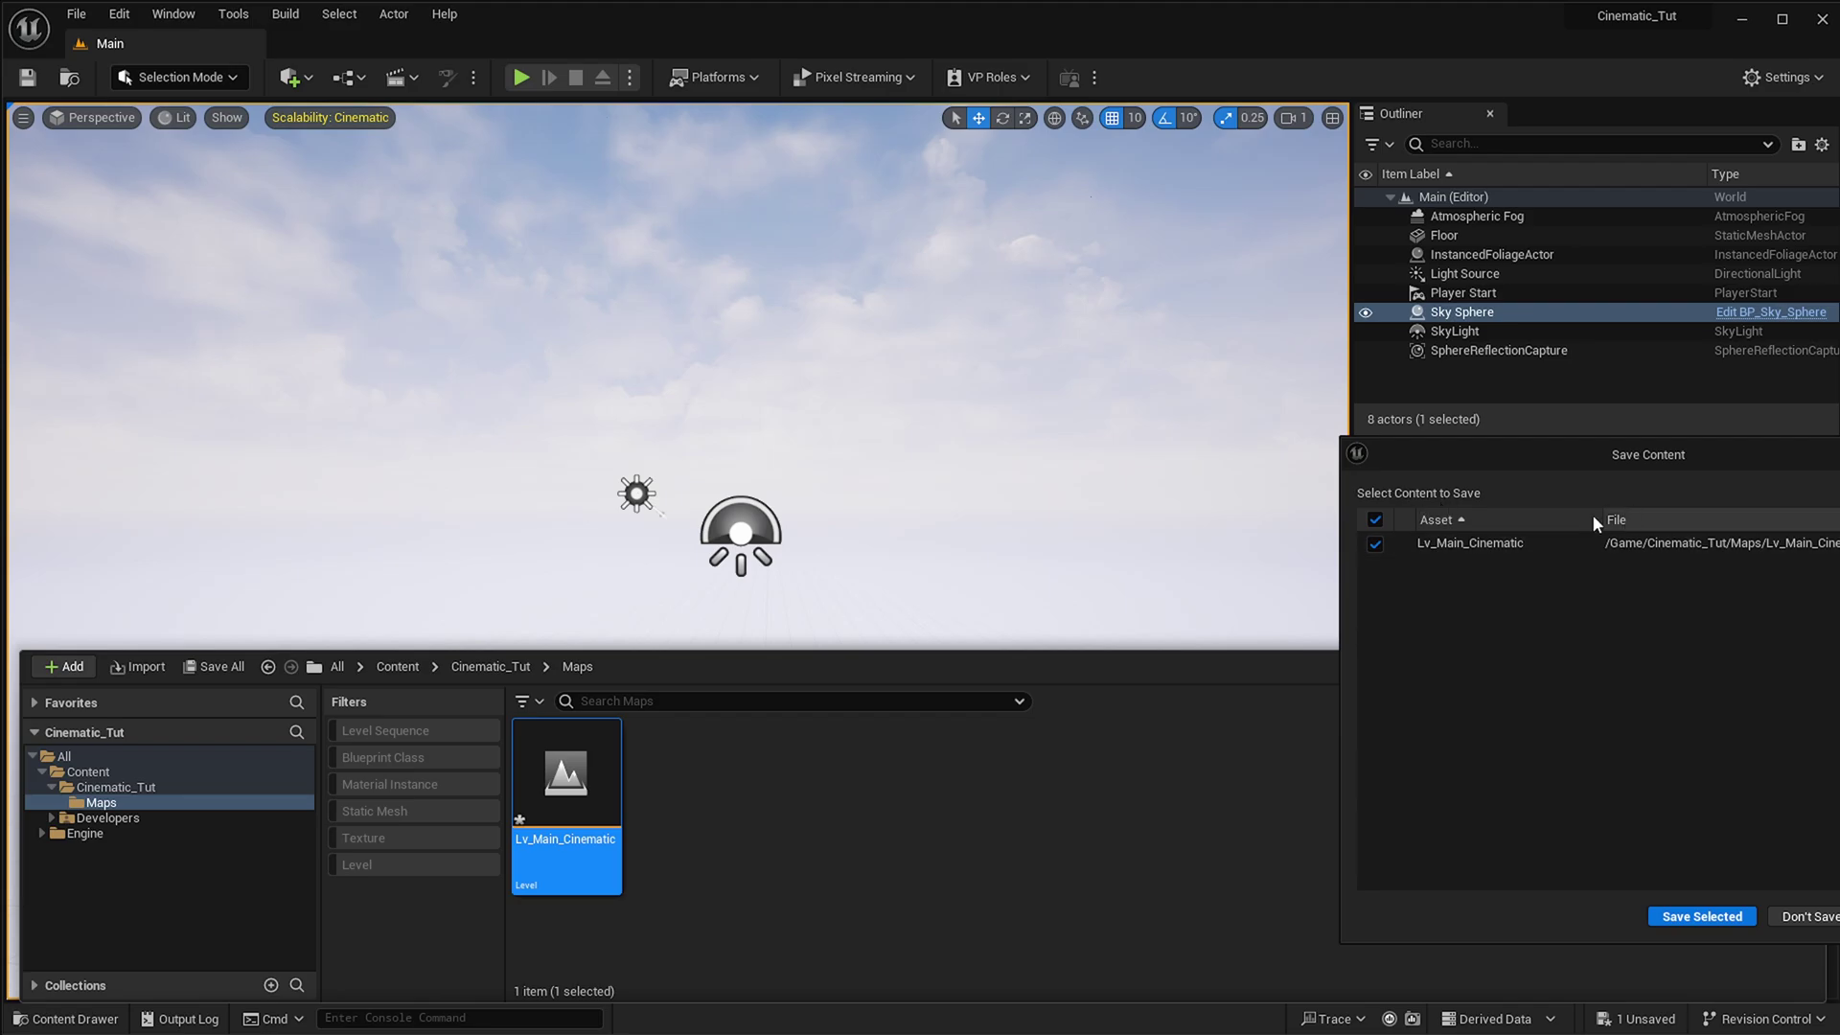
pyautogui.click(1691, 917)
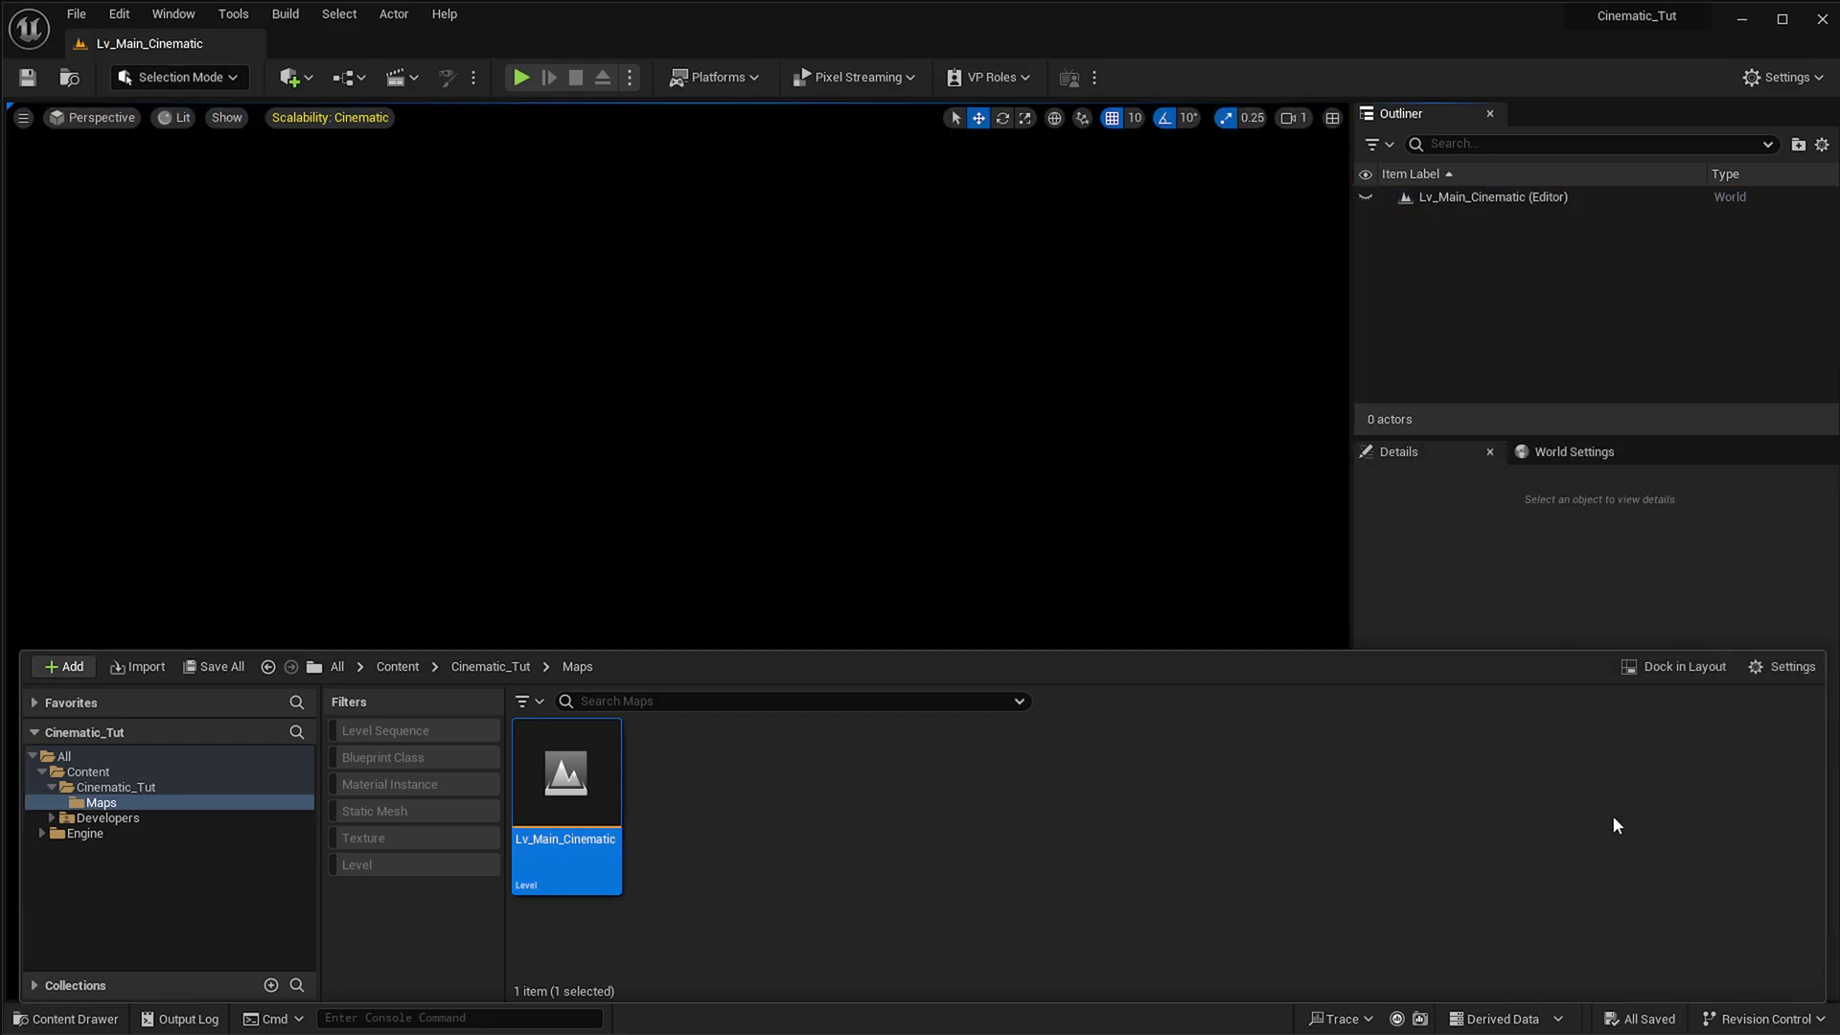
pyautogui.click(882, 448)
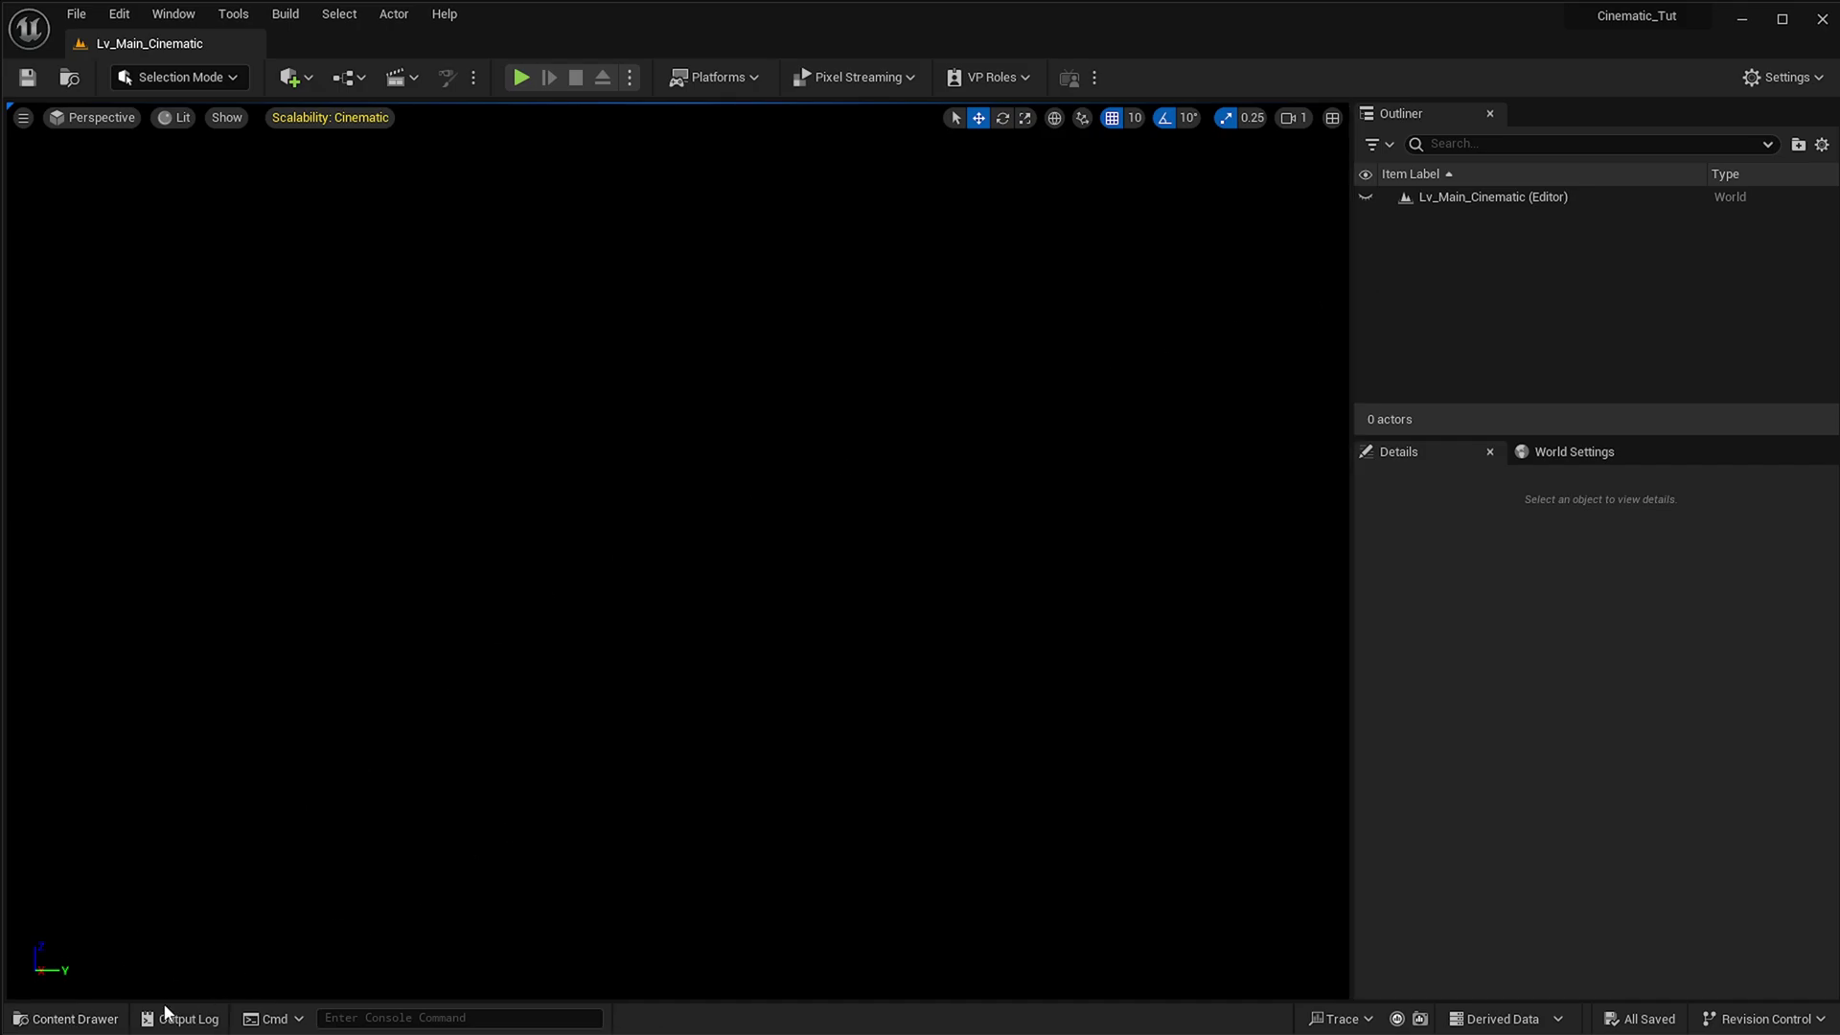
pyautogui.click(86, 1019)
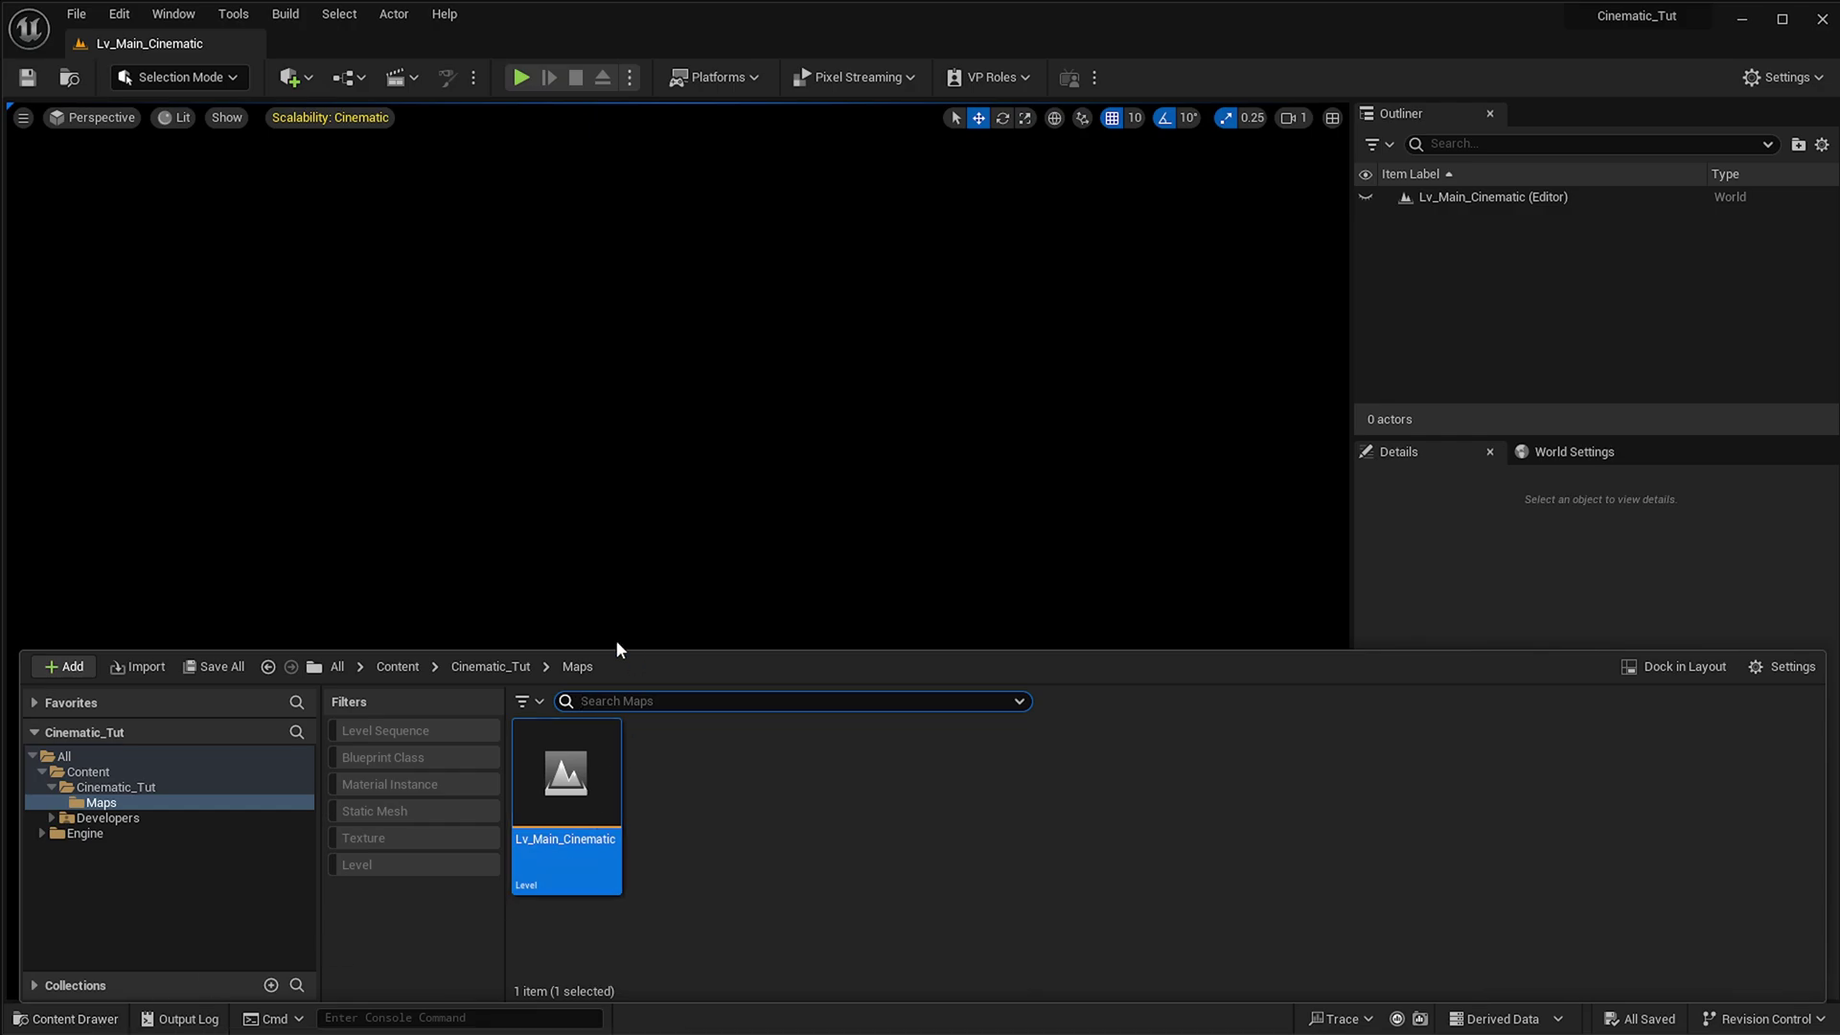
pyautogui.click(668, 508)
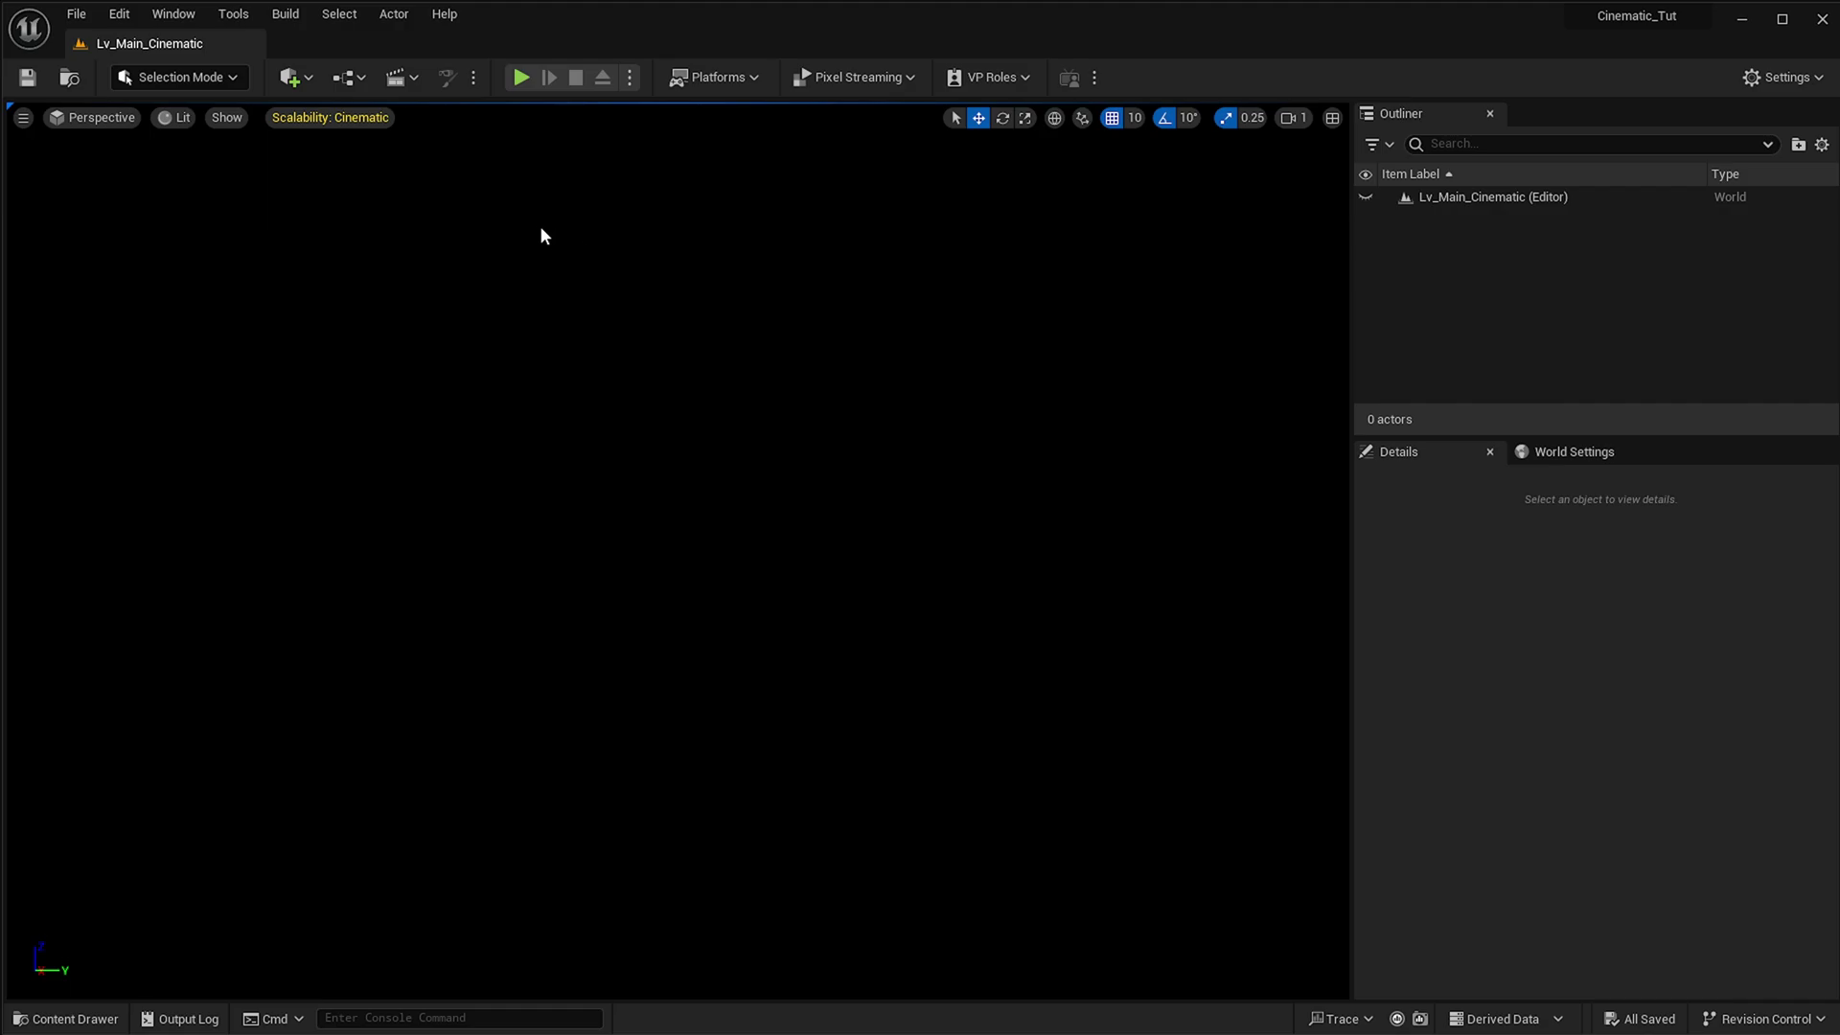
# - Open the Env. Light Mixer and create a sky light and an atmospheric light in the level
pyautogui.click(176, 18)
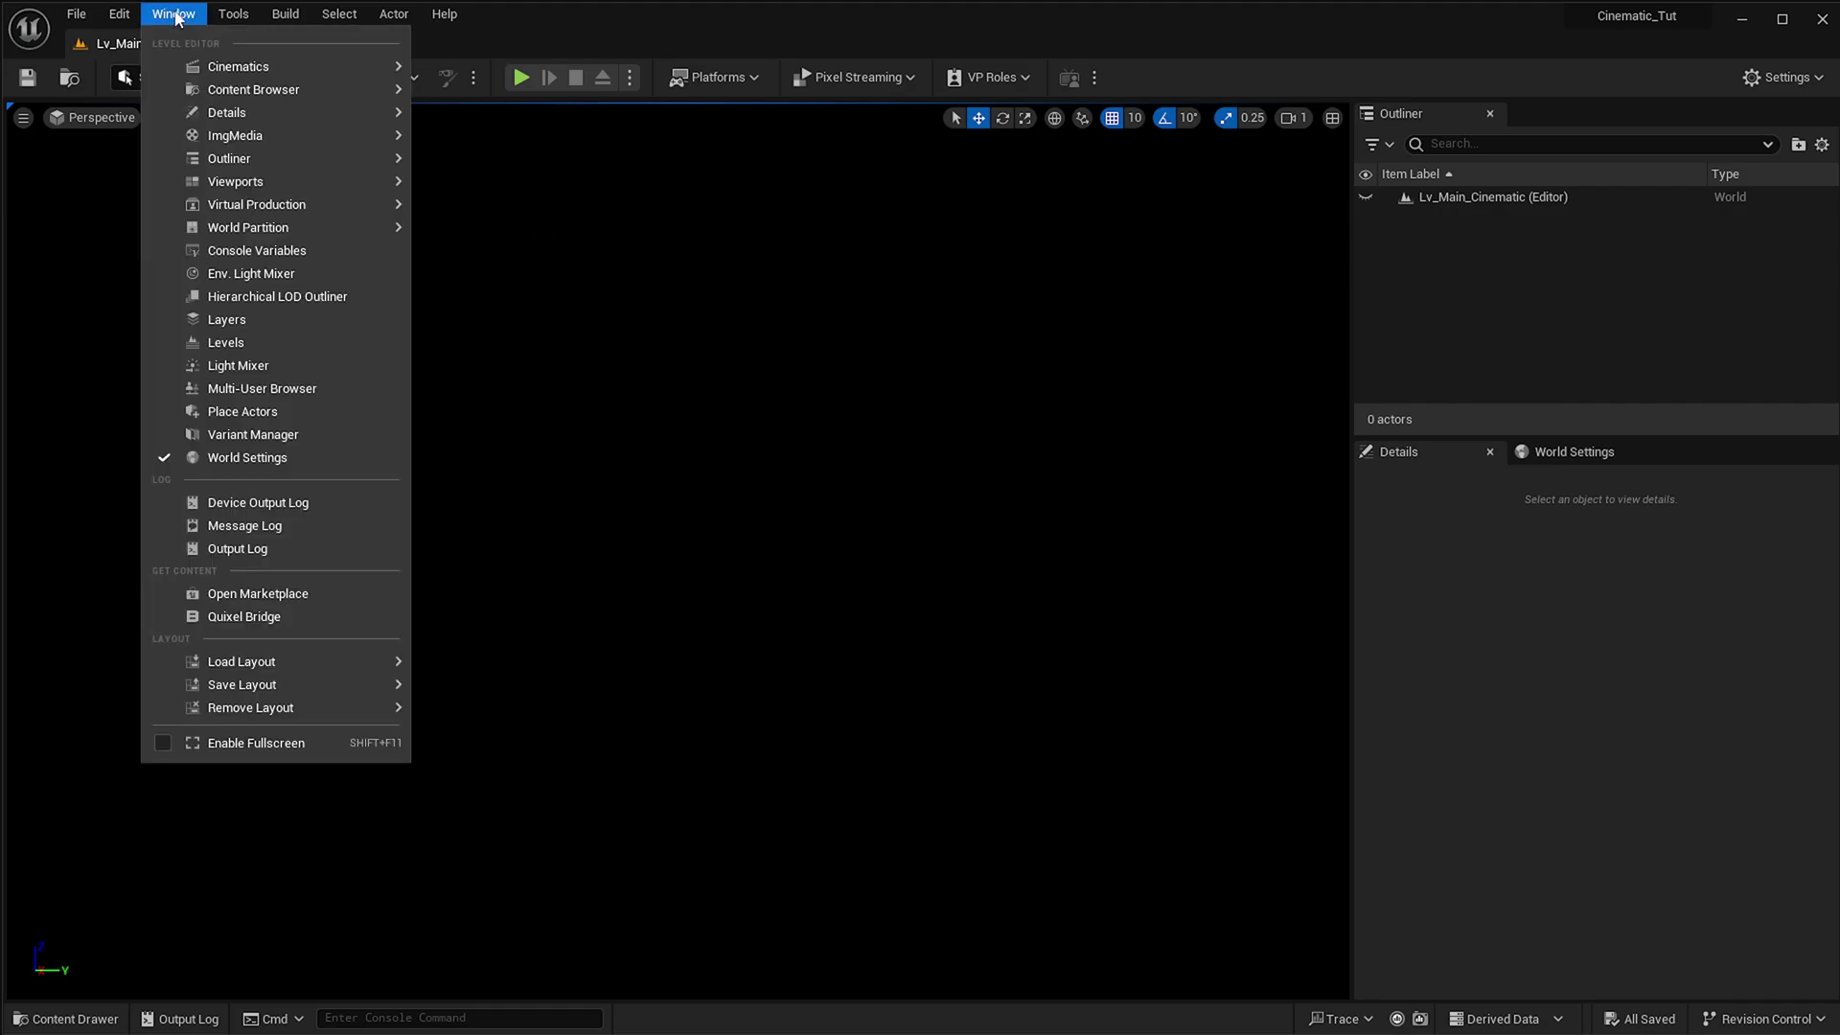
pyautogui.click(276, 275)
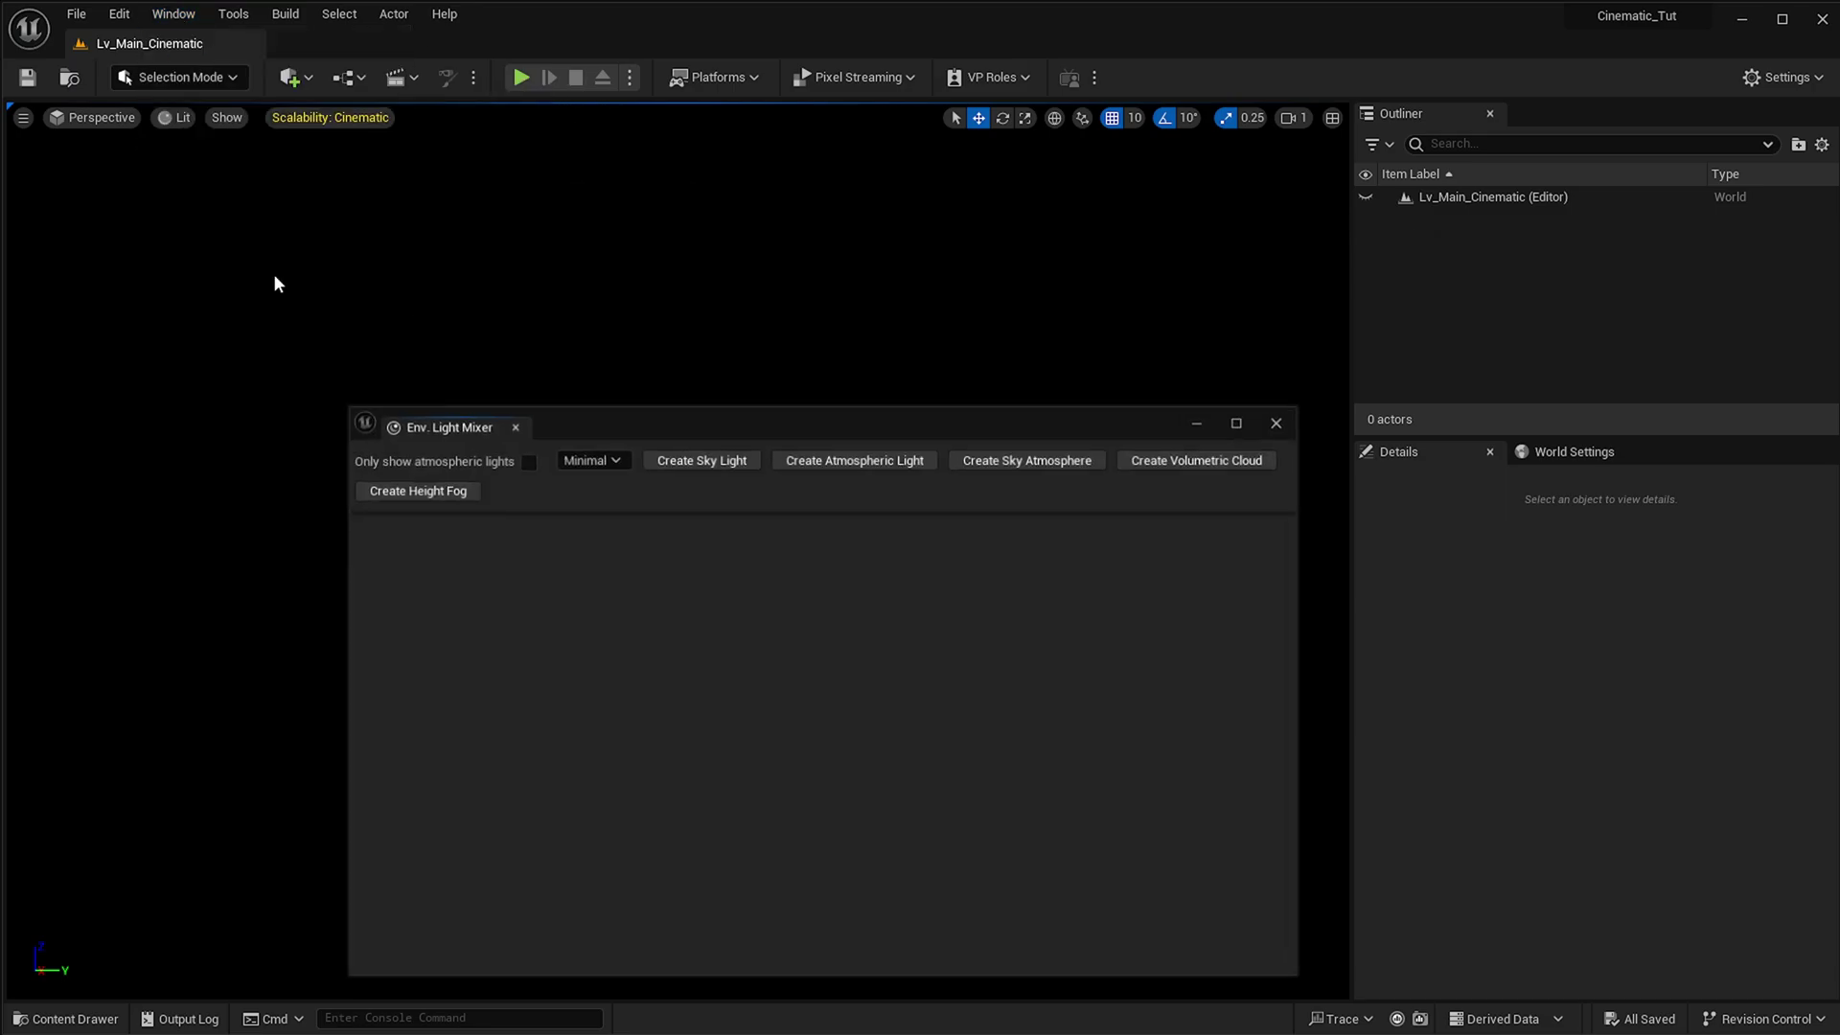
pyautogui.moveTo(813, 431); pyautogui.dragTo(748, 388)
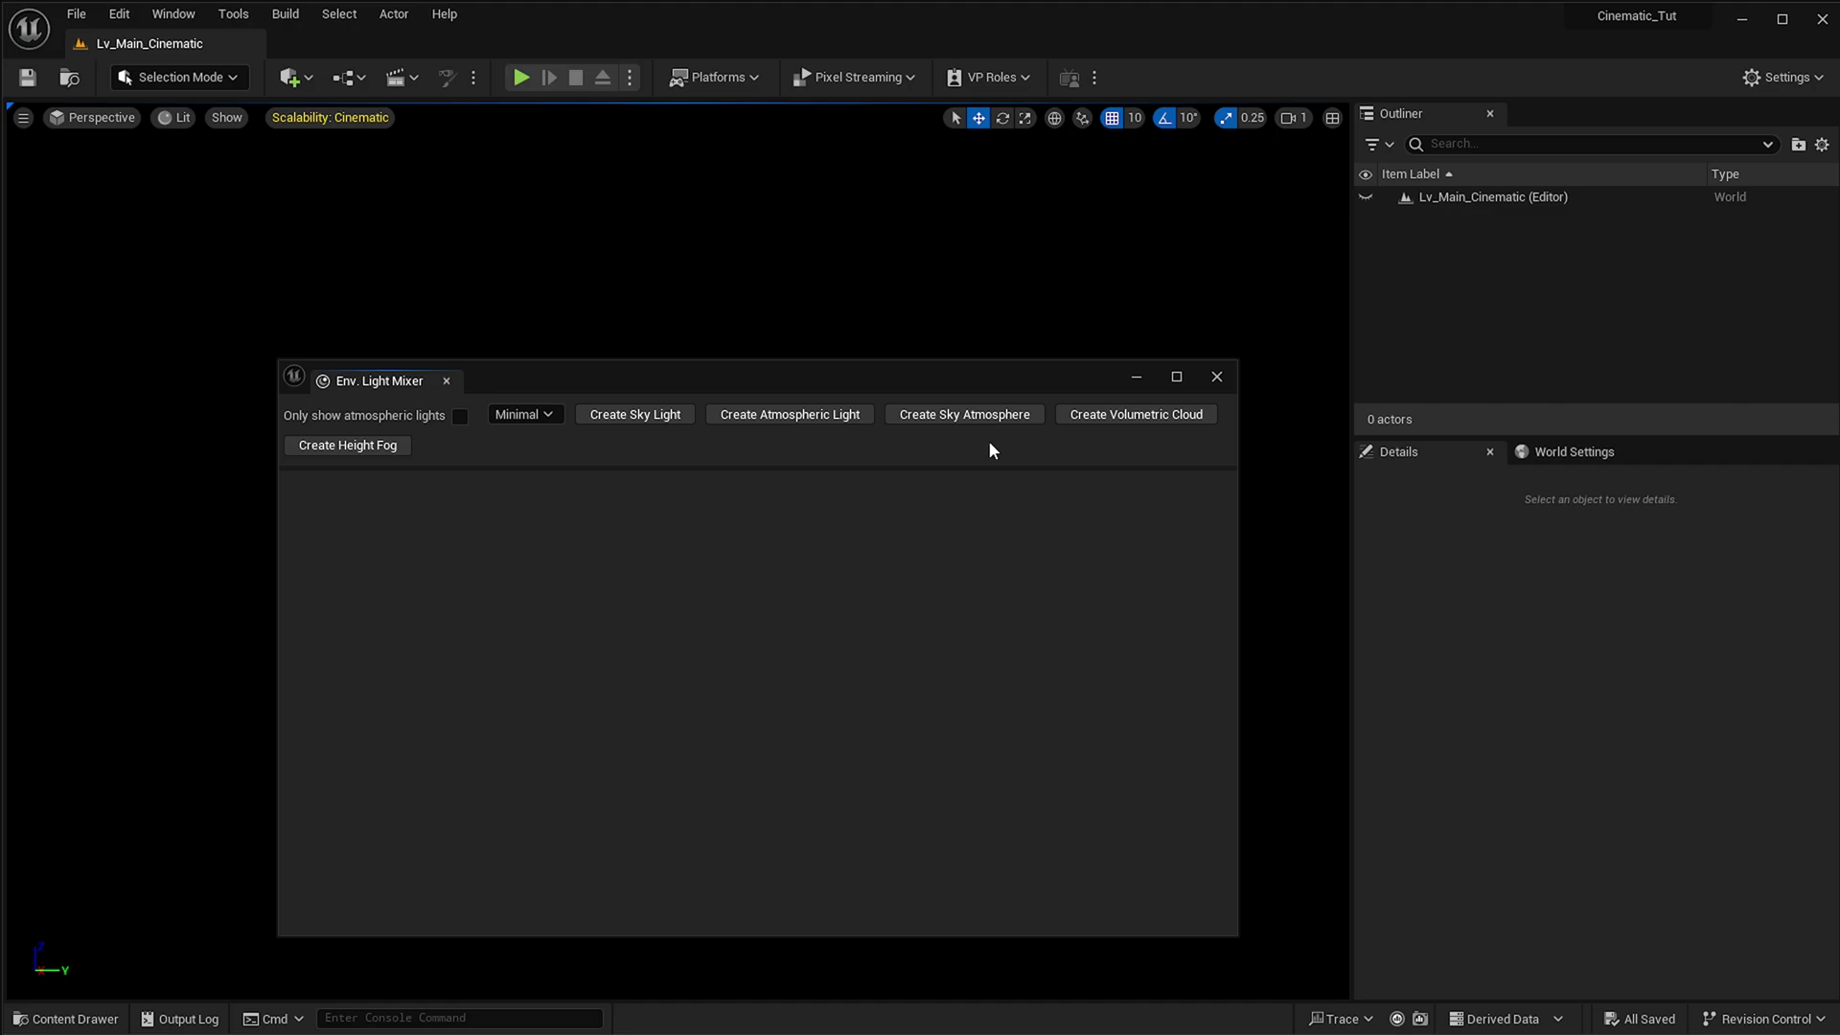
pyautogui.click(627, 417)
pyautogui.click(618, 418)
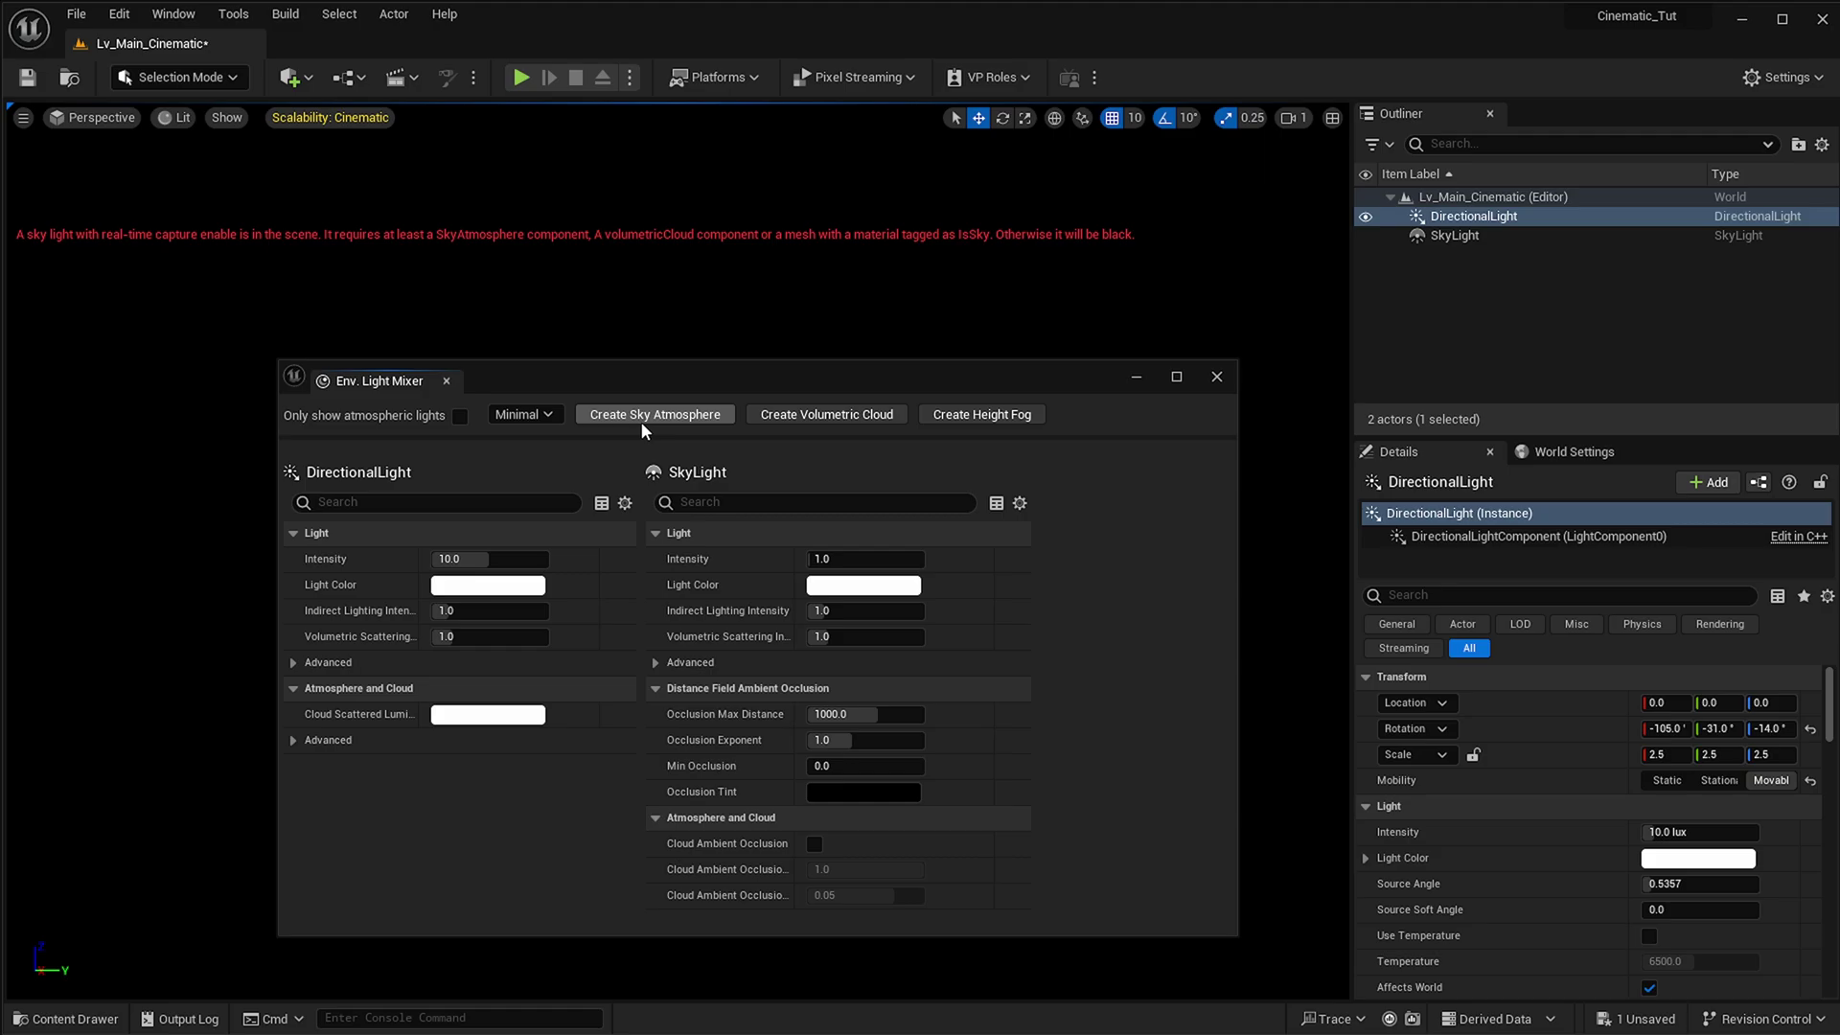
# - Create a sky atmosphere, a volumetric cloud and a height fog with the Env. Light Mixer, and close the mixer
pyautogui.click(640, 421)
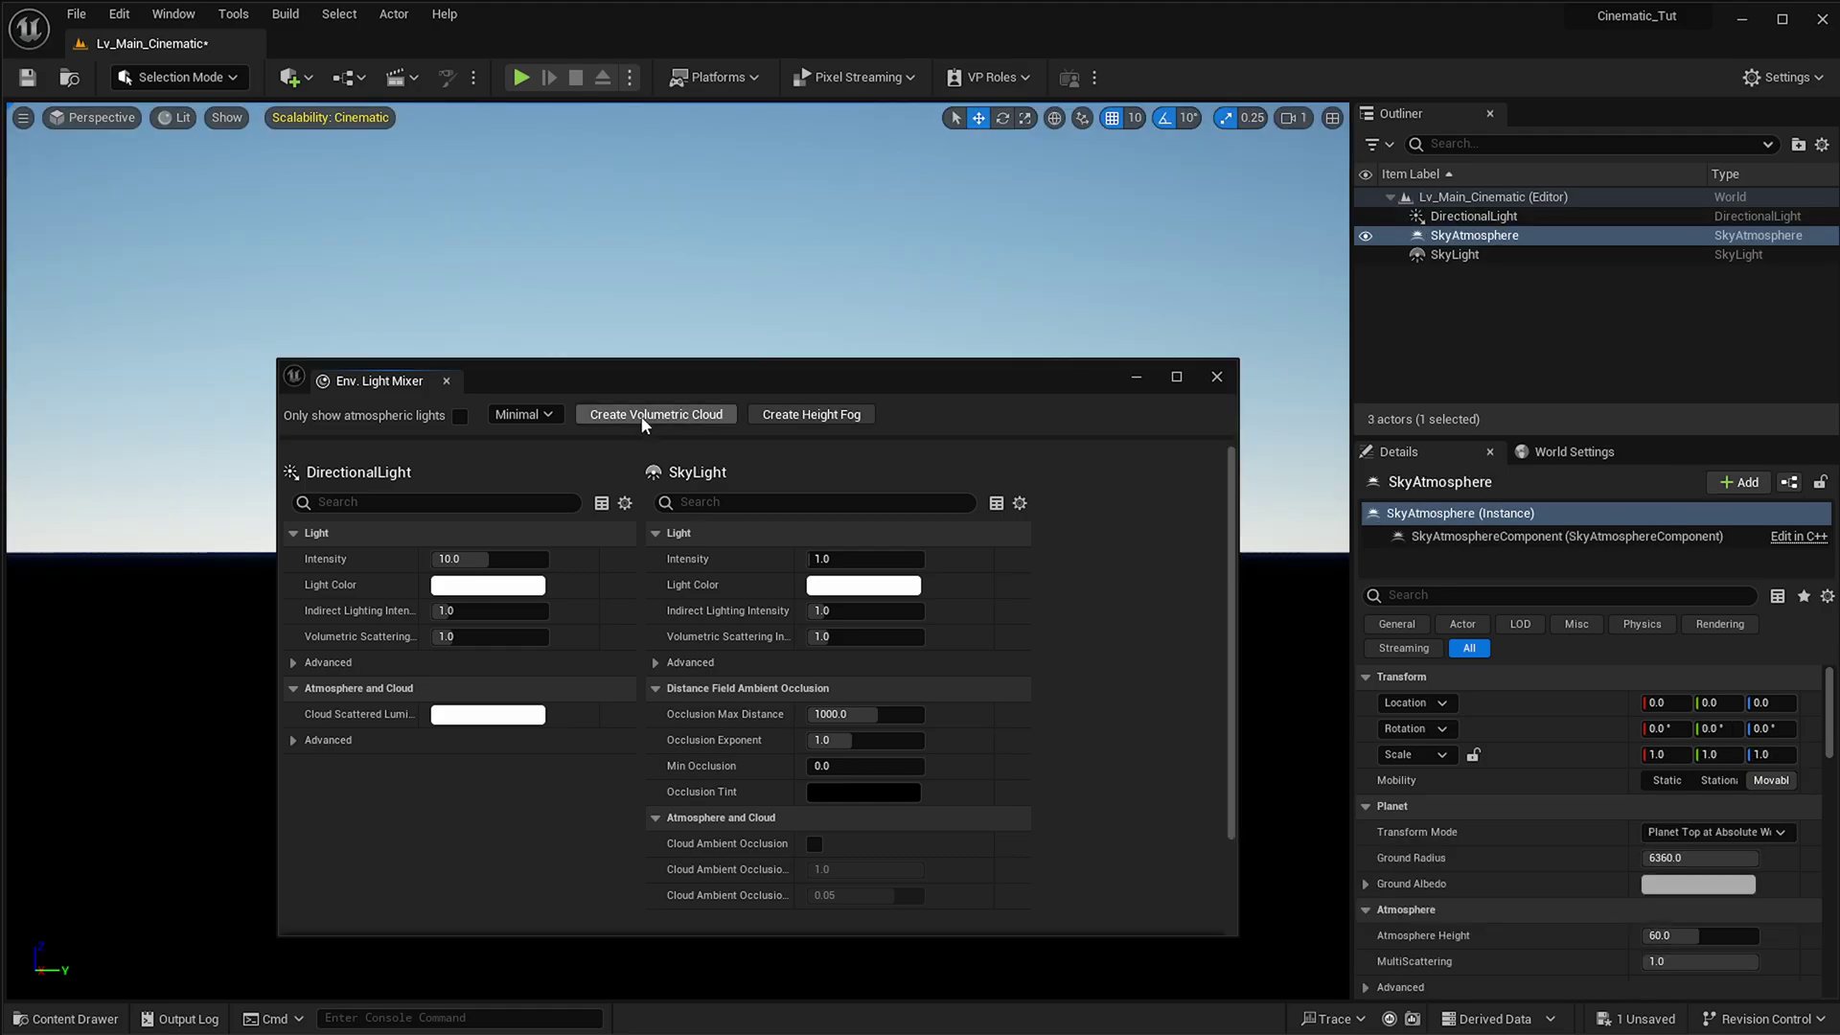
pyautogui.click(641, 419)
pyautogui.click(646, 424)
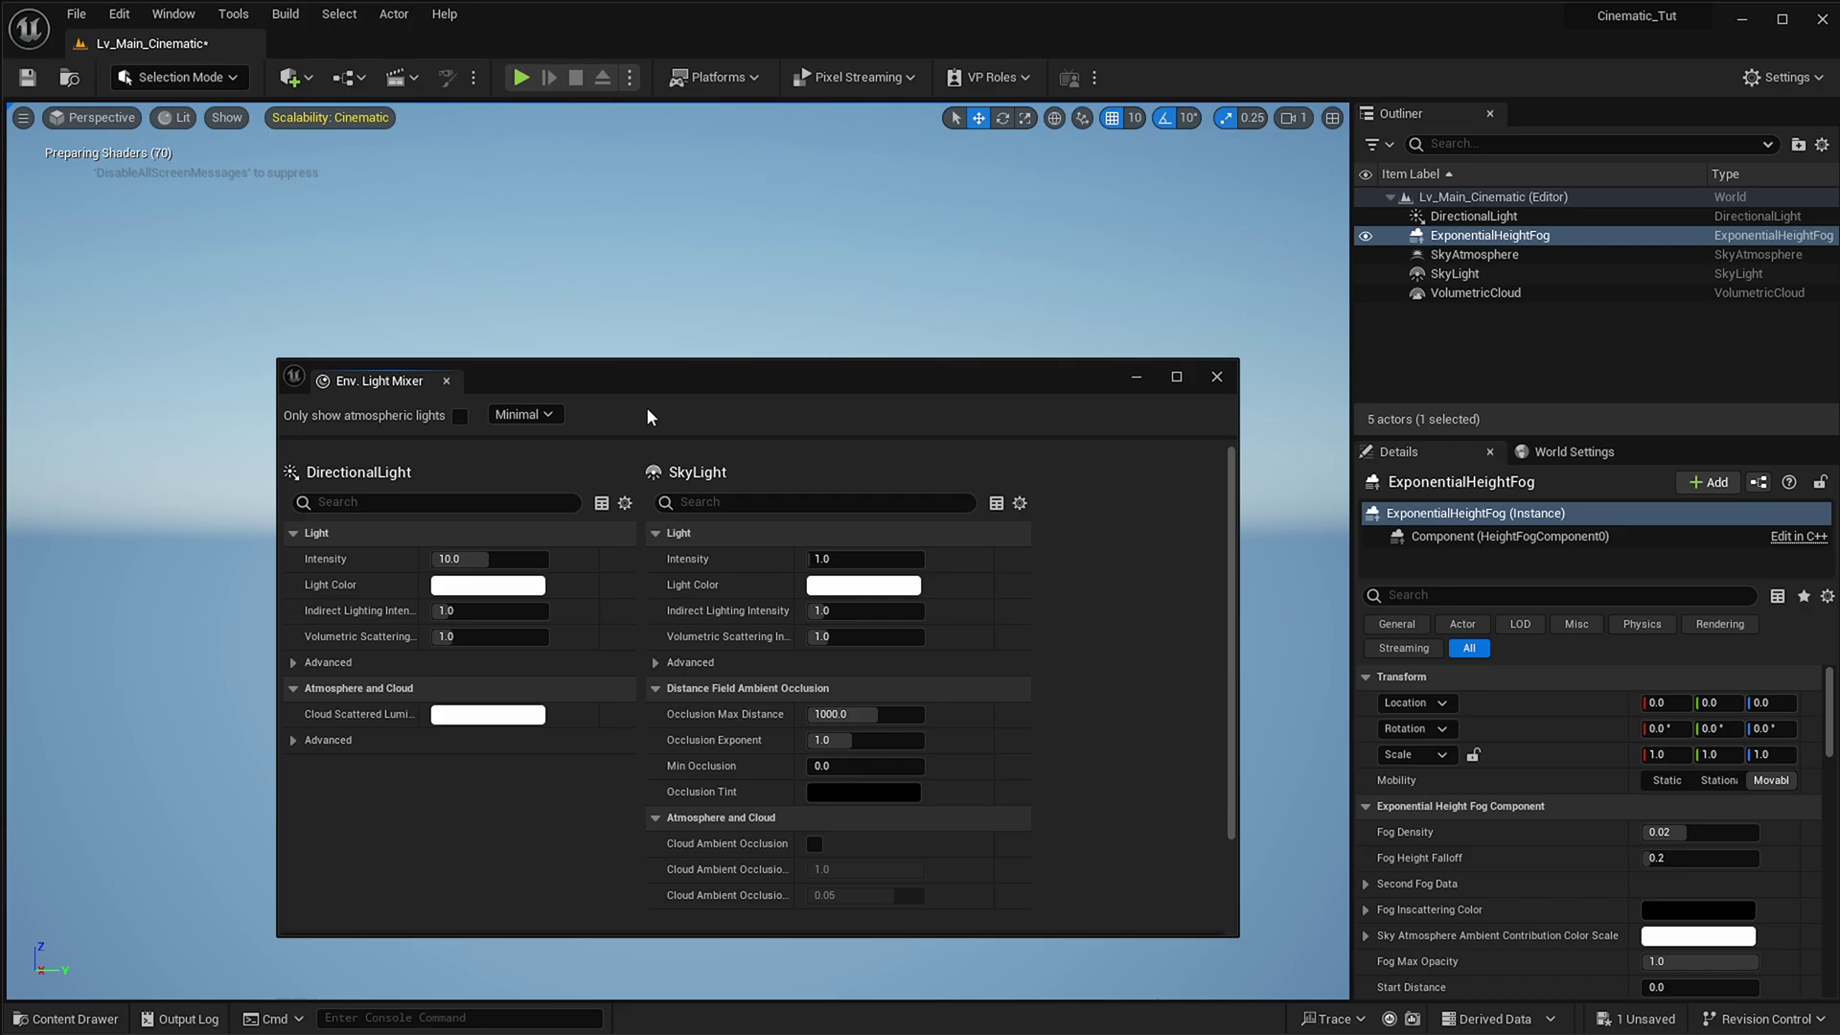
pyautogui.moveTo(658, 378); pyautogui.dragTo(704, 375)
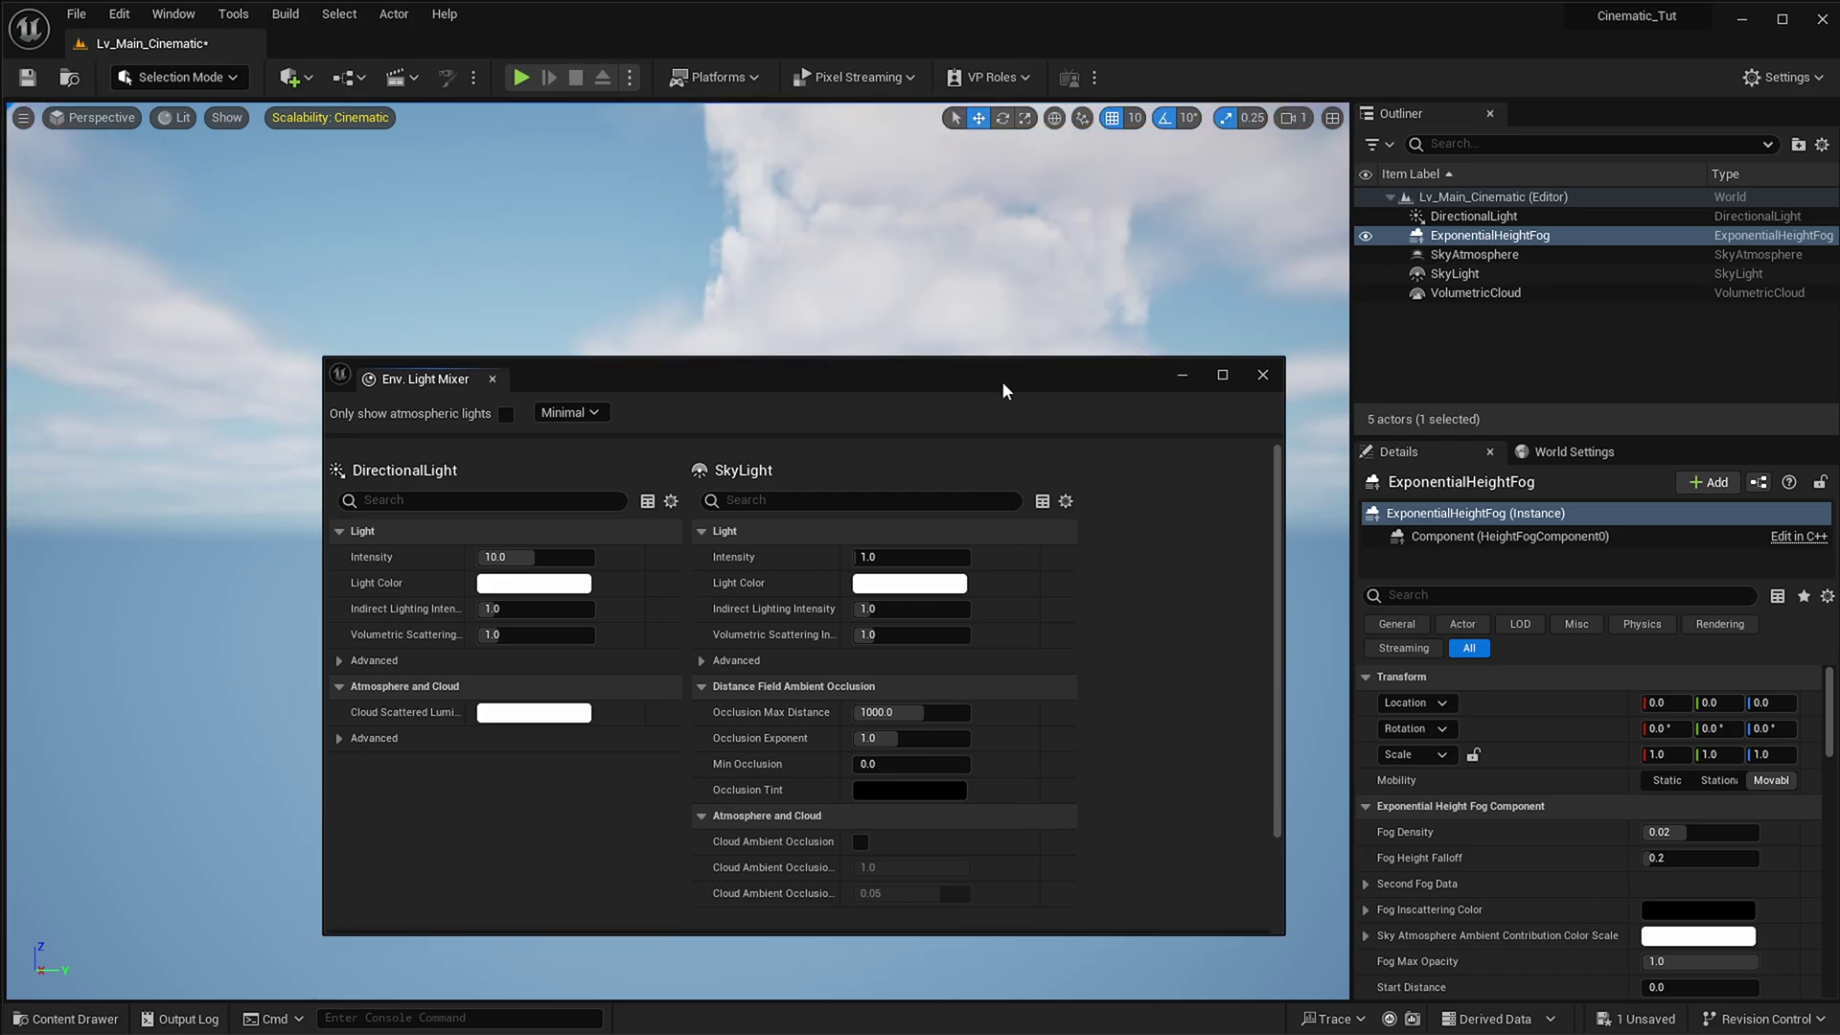
pyautogui.moveTo(879, 379); pyautogui.dragTo(1211, 363)
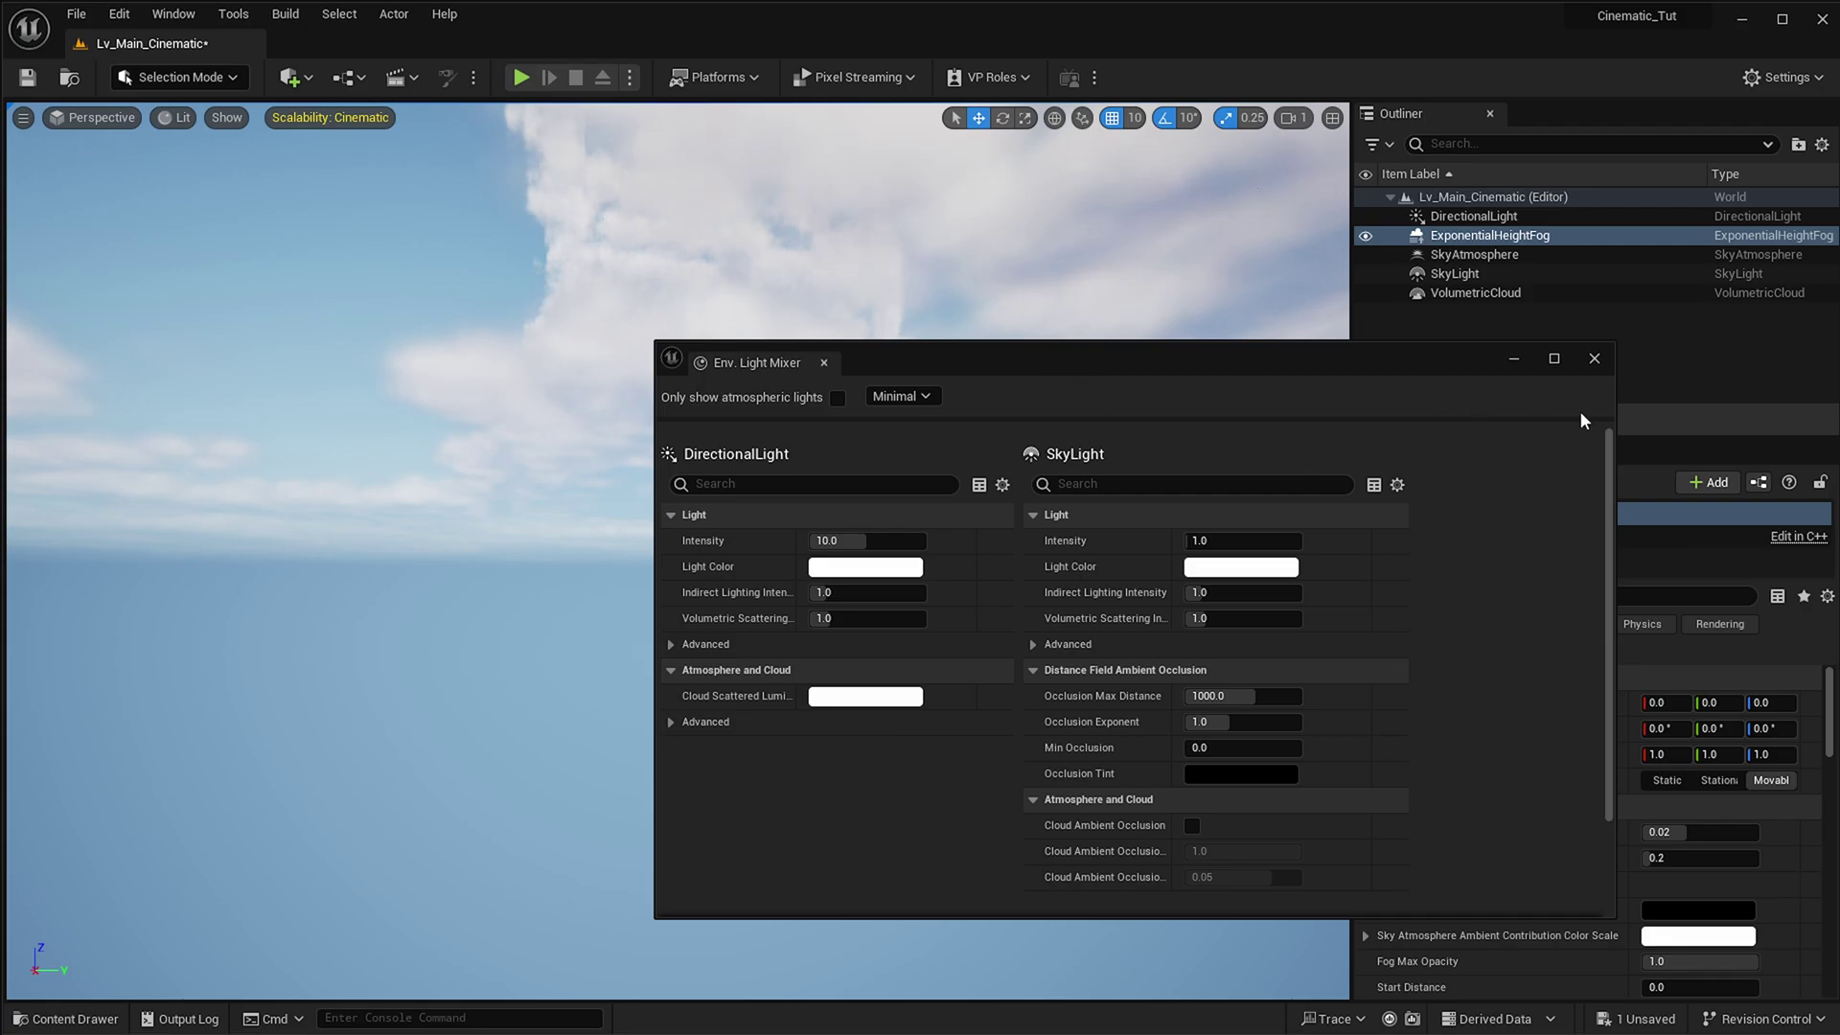
pyautogui.click(1594, 358)
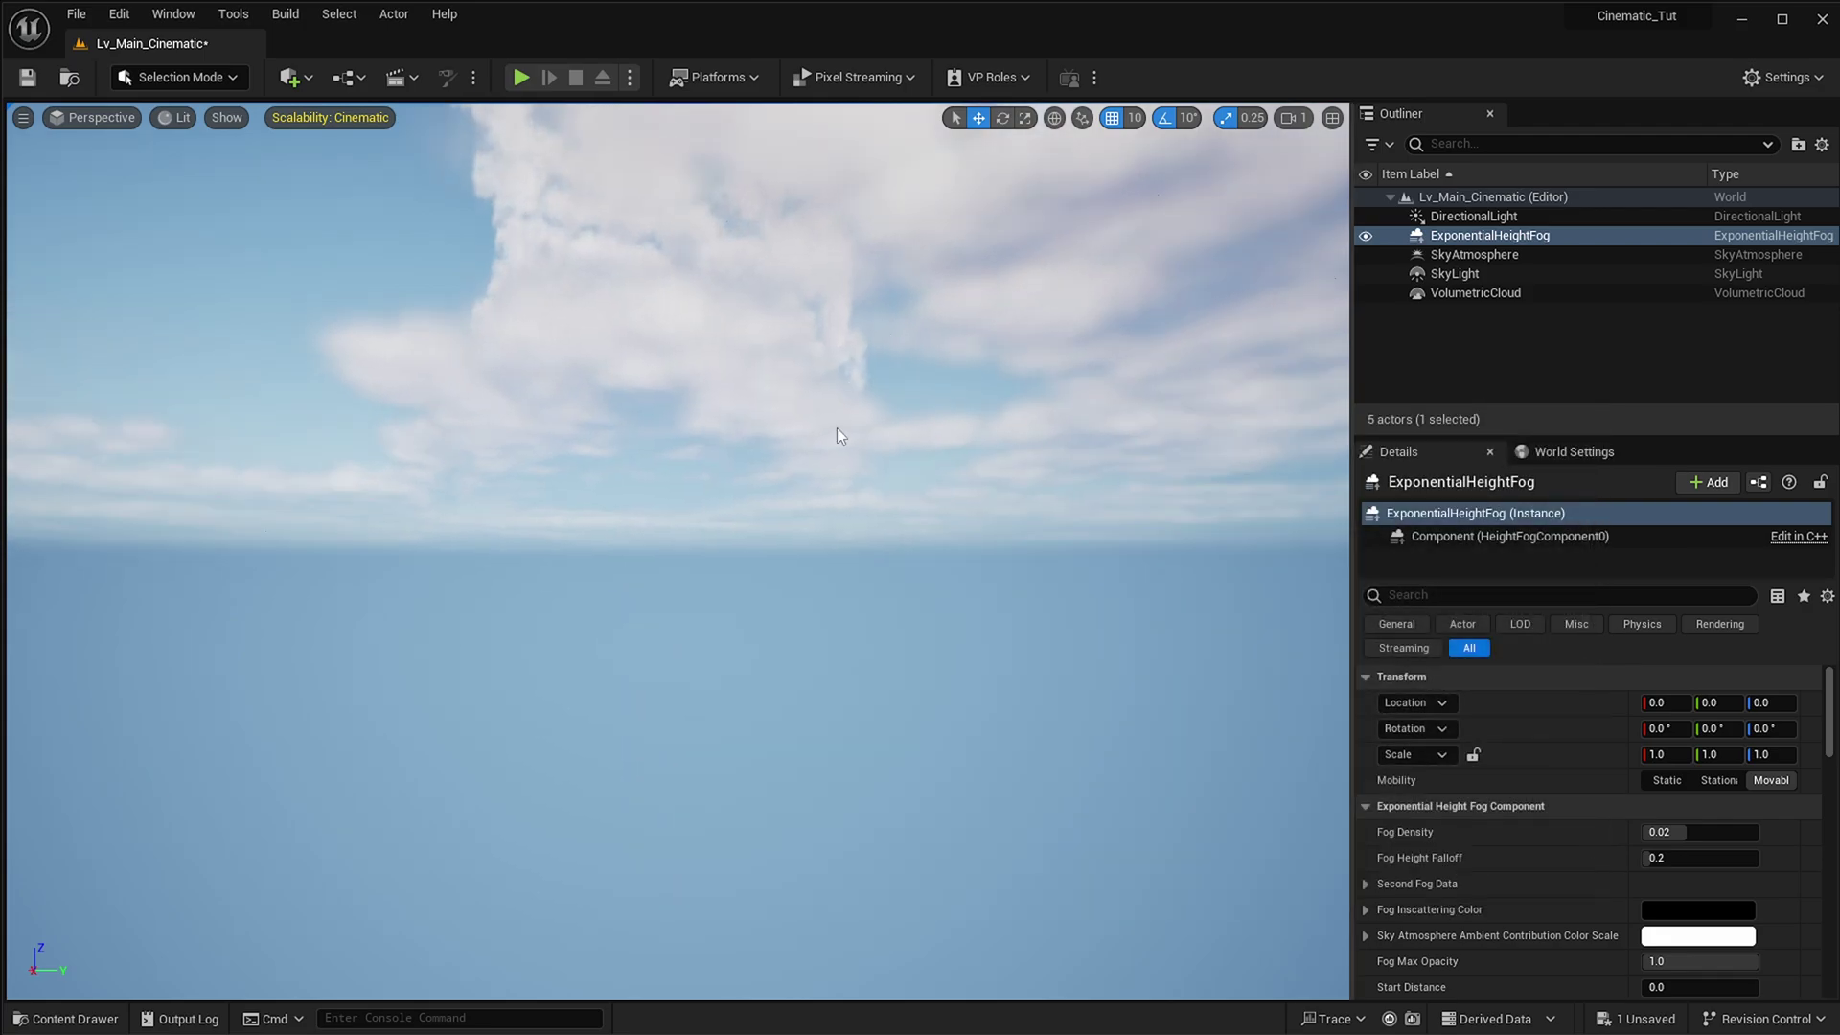
# - Delete the ExponentialHeightFog, SkyAtmosphere and VolumetricCloud actors from the level
pyautogui.click(1472, 239)
pyautogui.press('Delete')
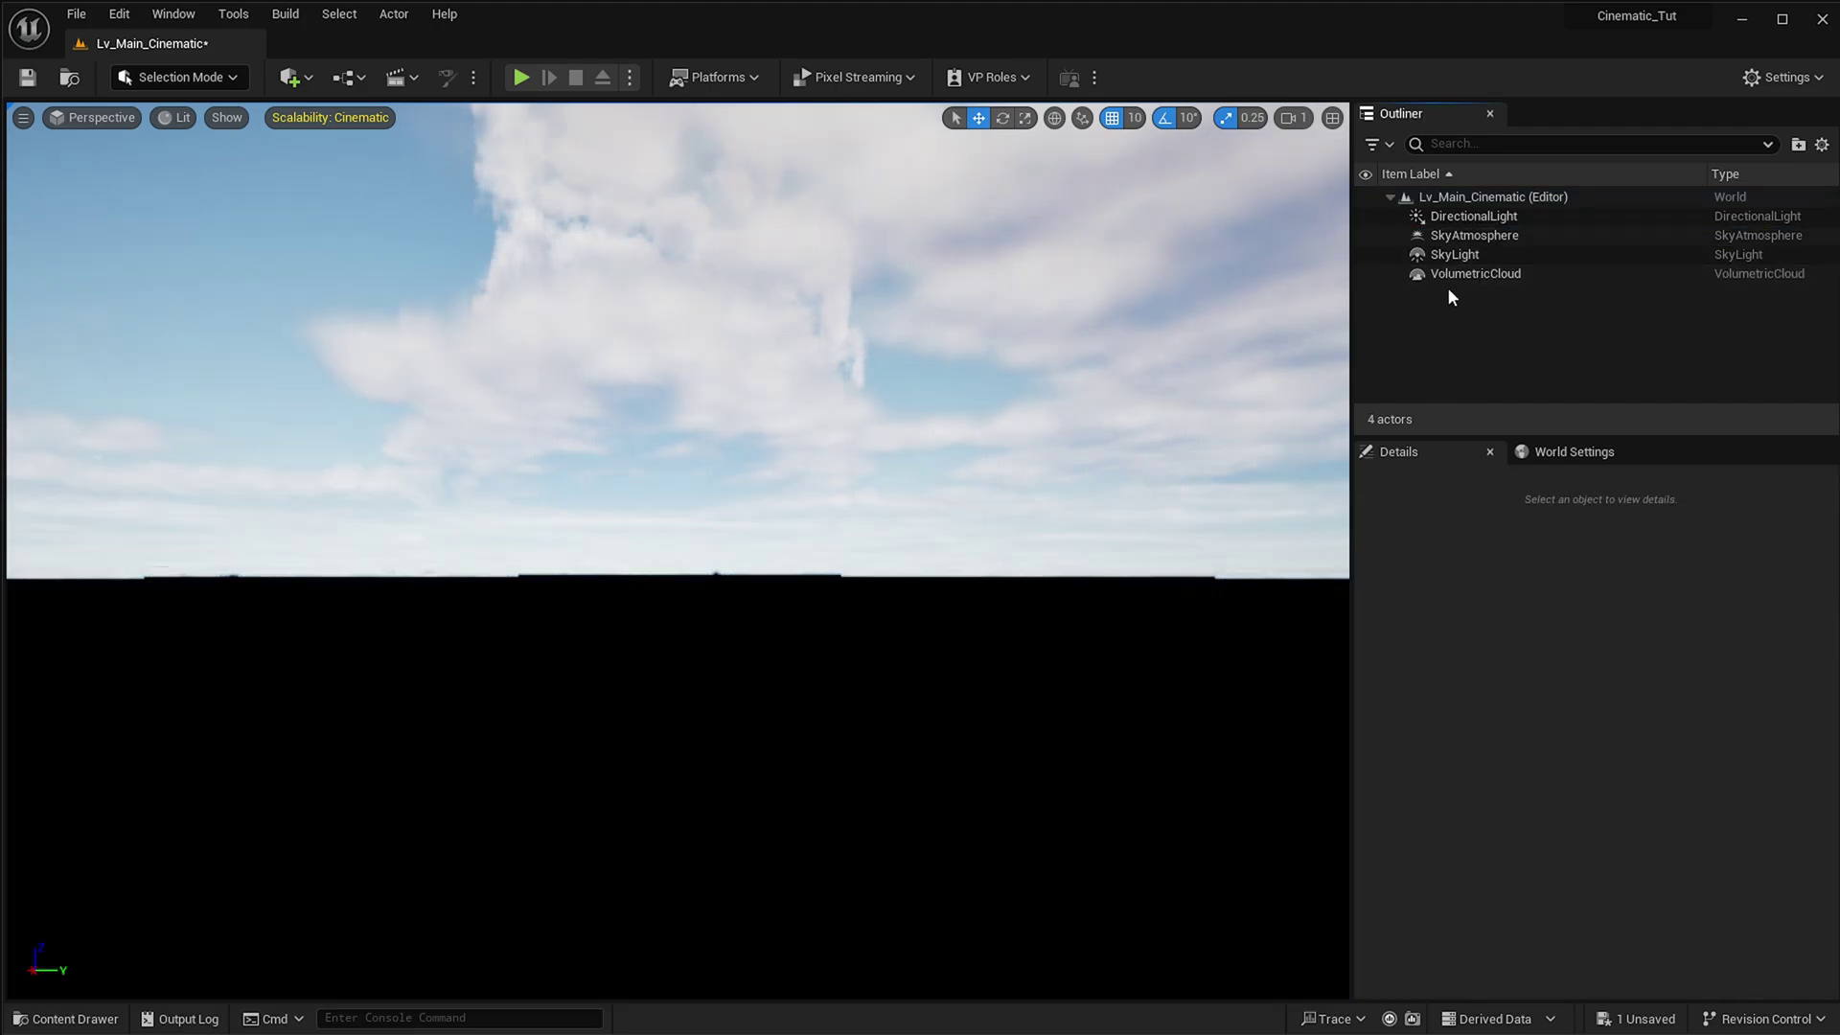
pyautogui.click(1468, 240)
pyautogui.press('Delete')
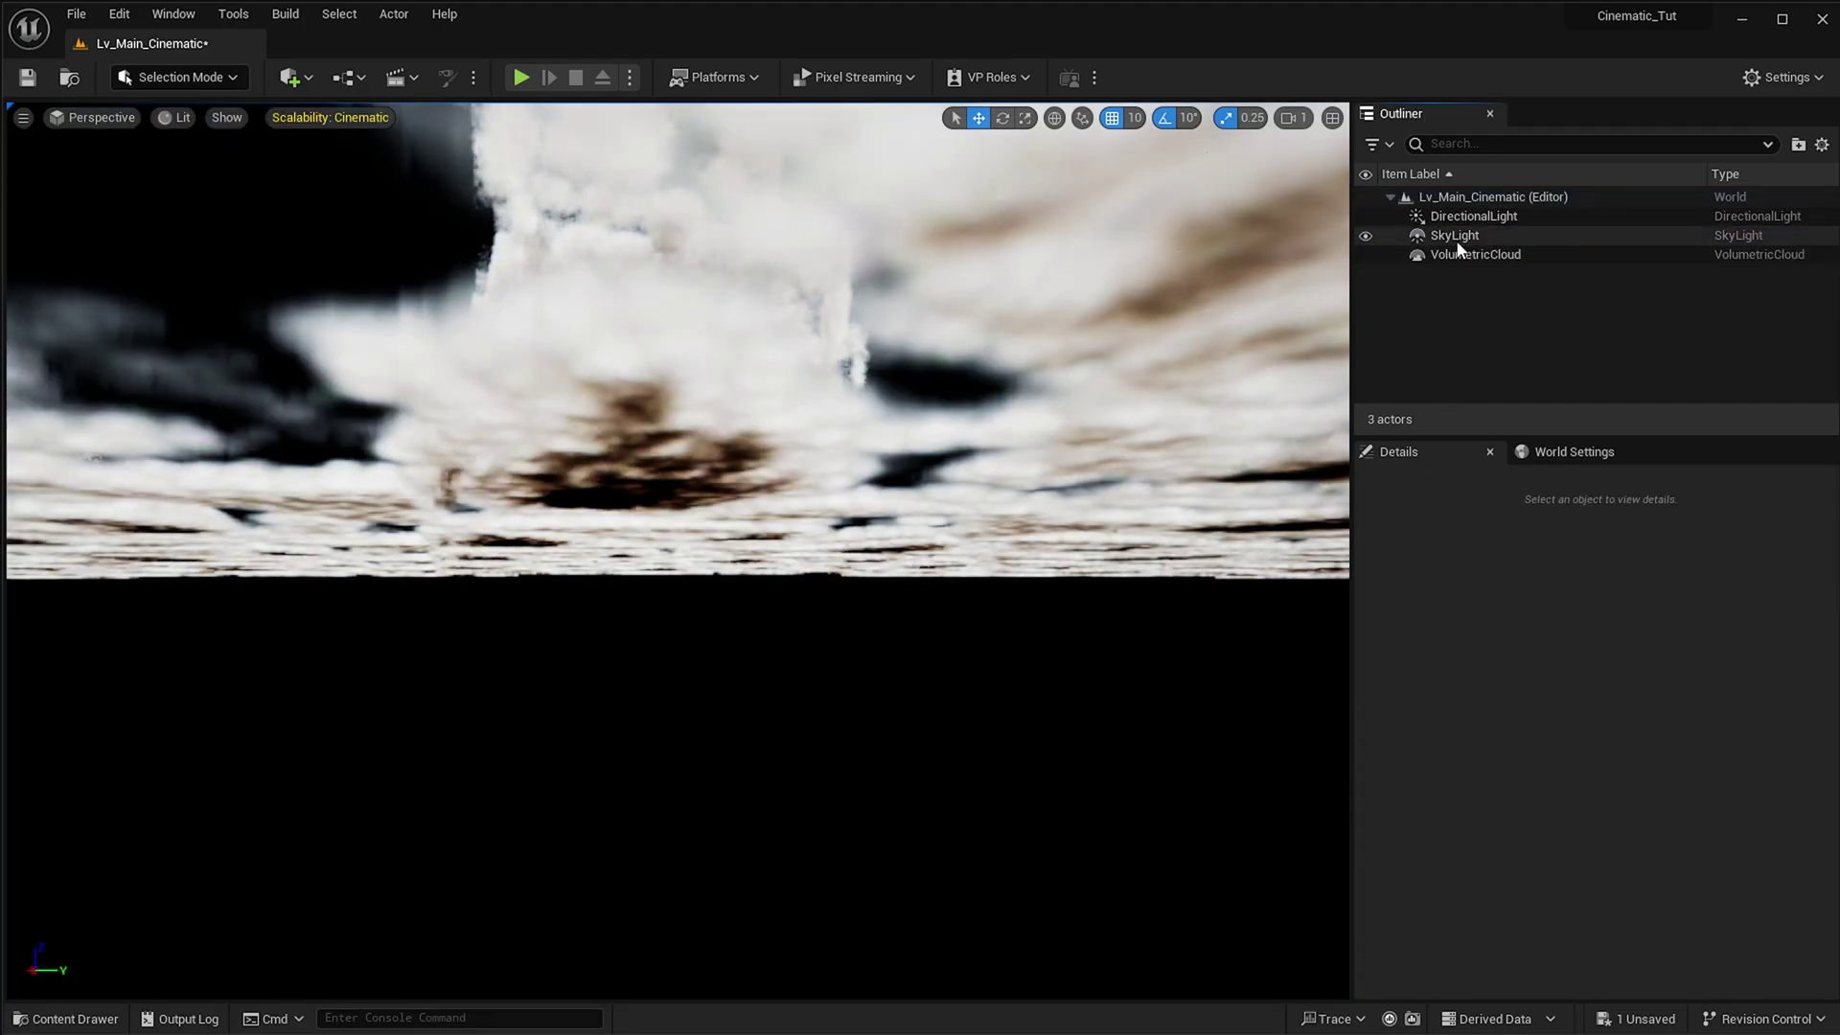
pyautogui.click(1477, 257)
pyautogui.press('Delete')
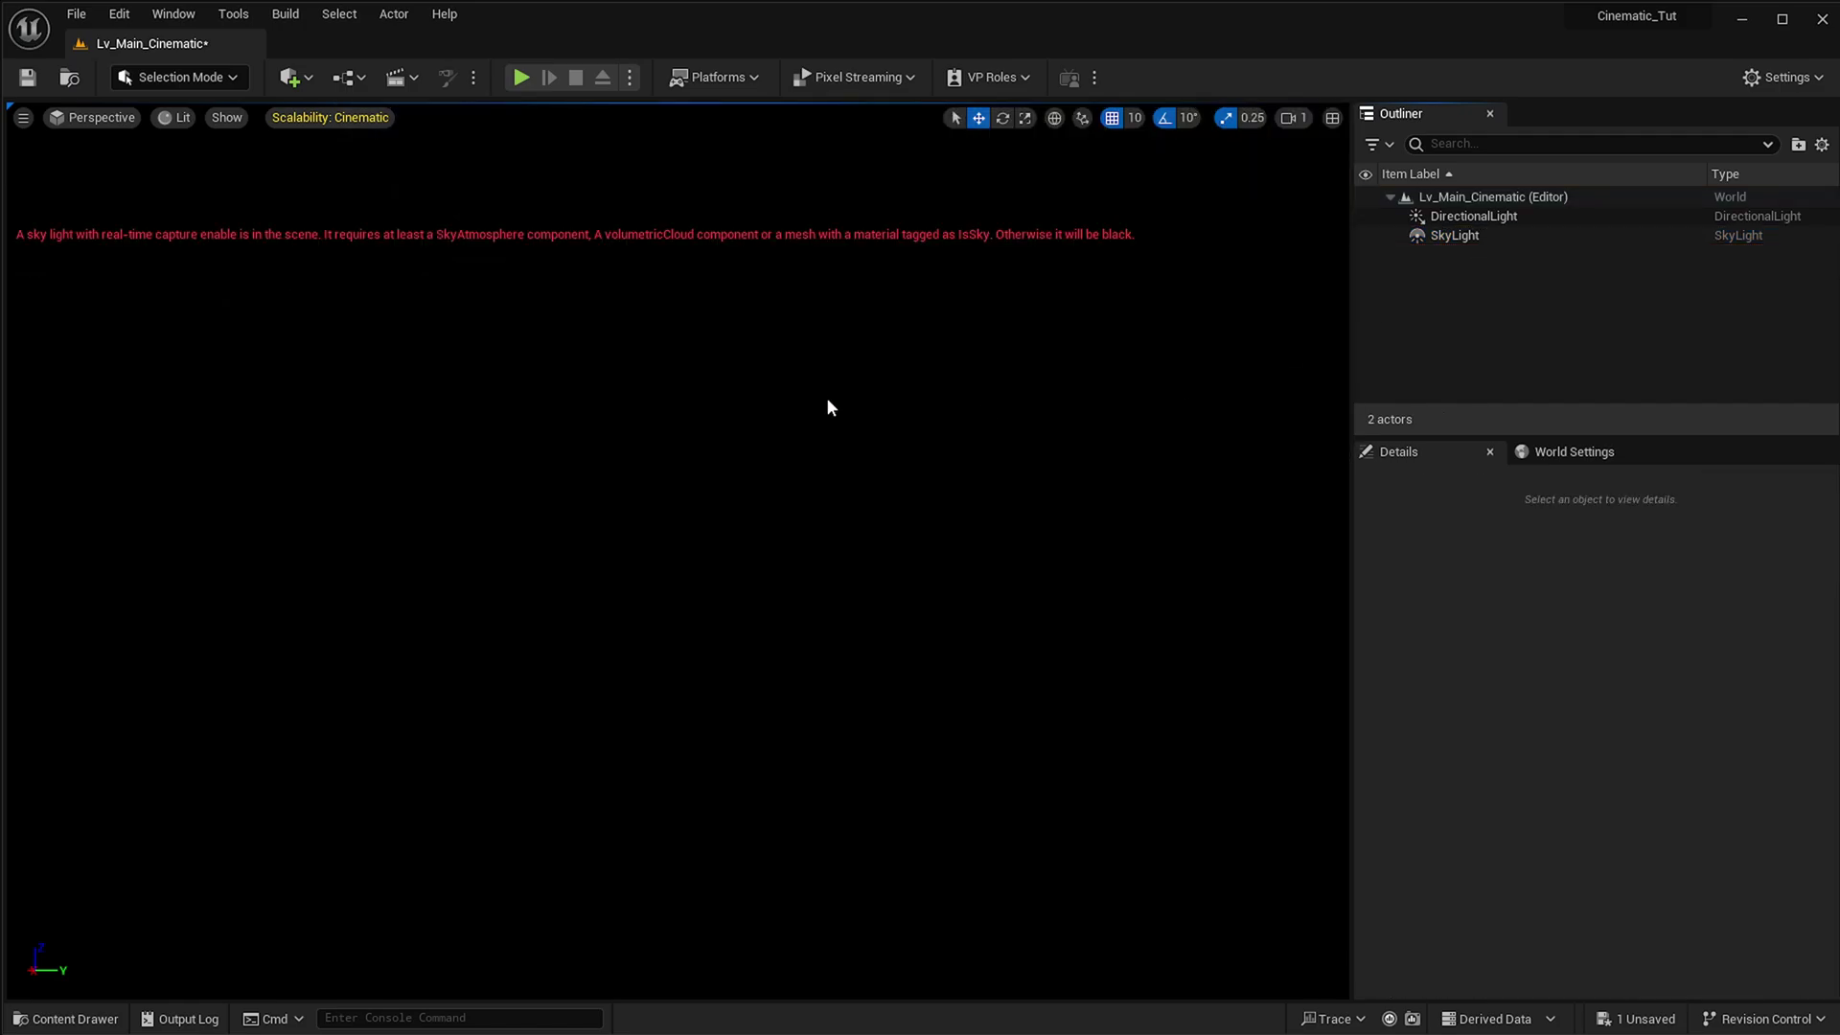
# - Delete the SkyLight actor and select the DirectionalLight
pyautogui.click(1507, 235)
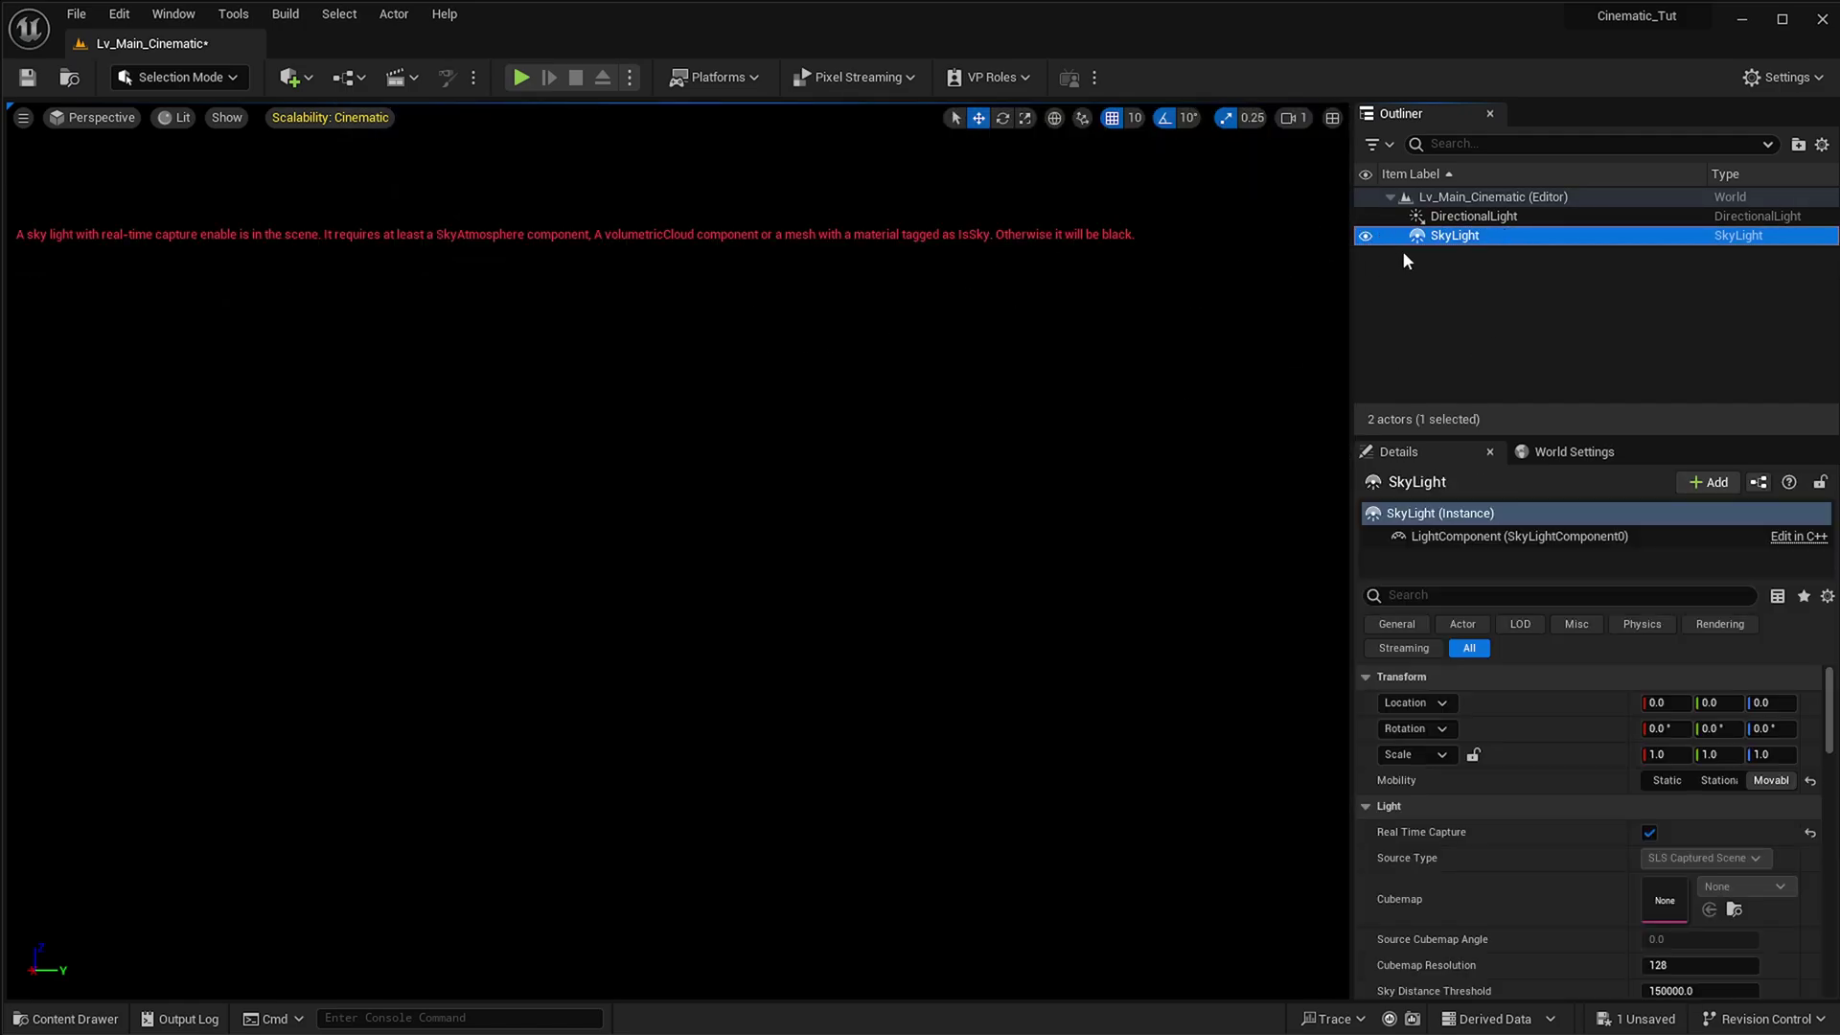
pyautogui.press('Delete')
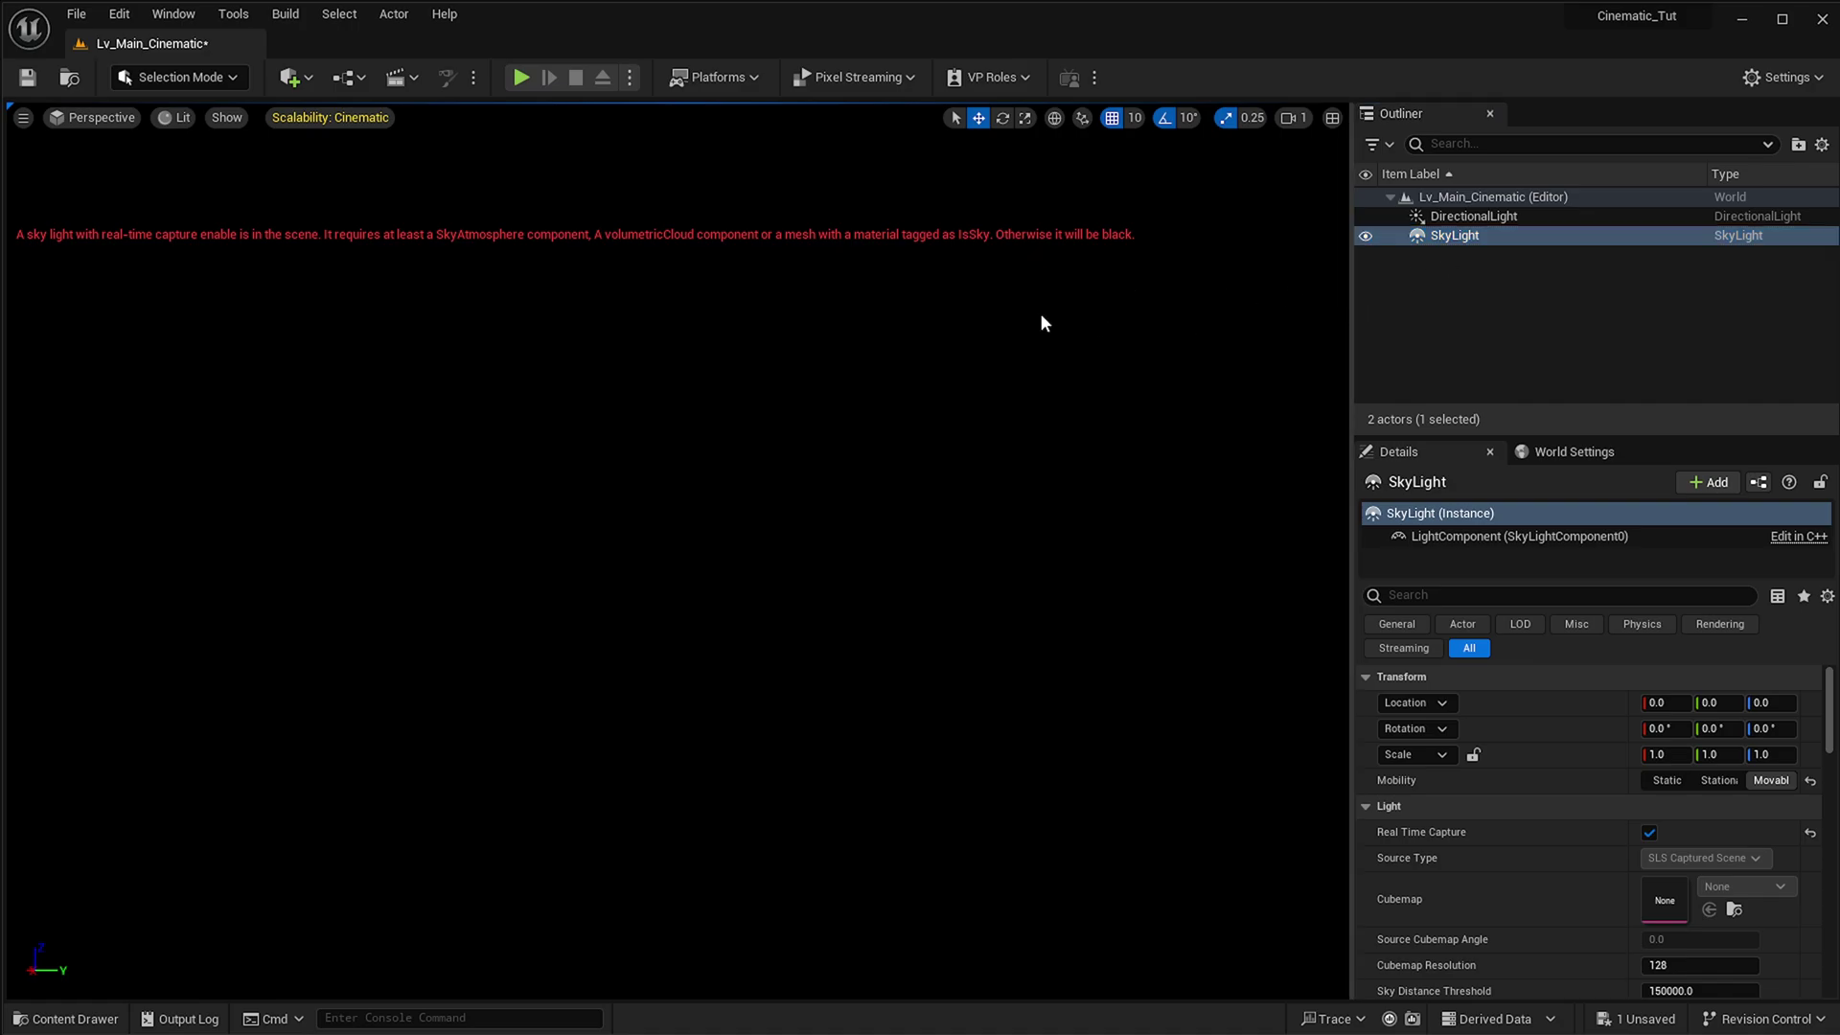
pyautogui.click(1445, 223)
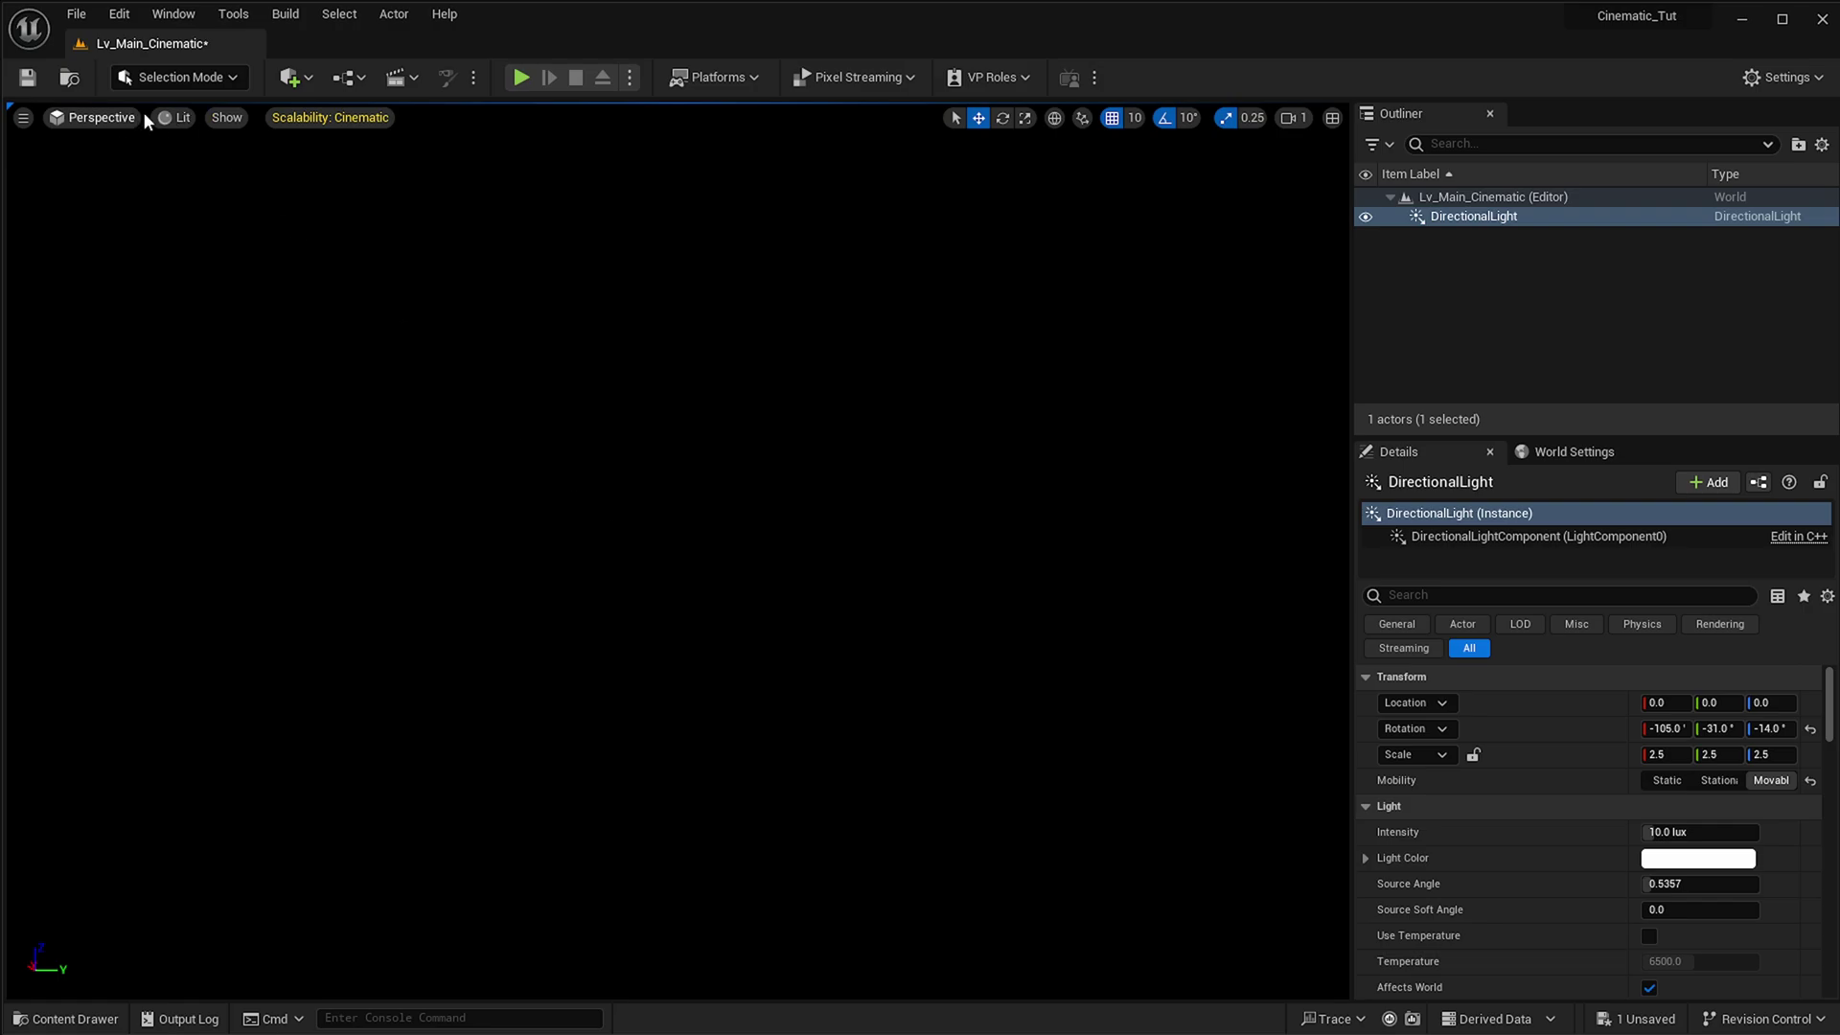
# - Add a Plane shape to the level and reset its location to the world origin
pyautogui.click(216, 82)
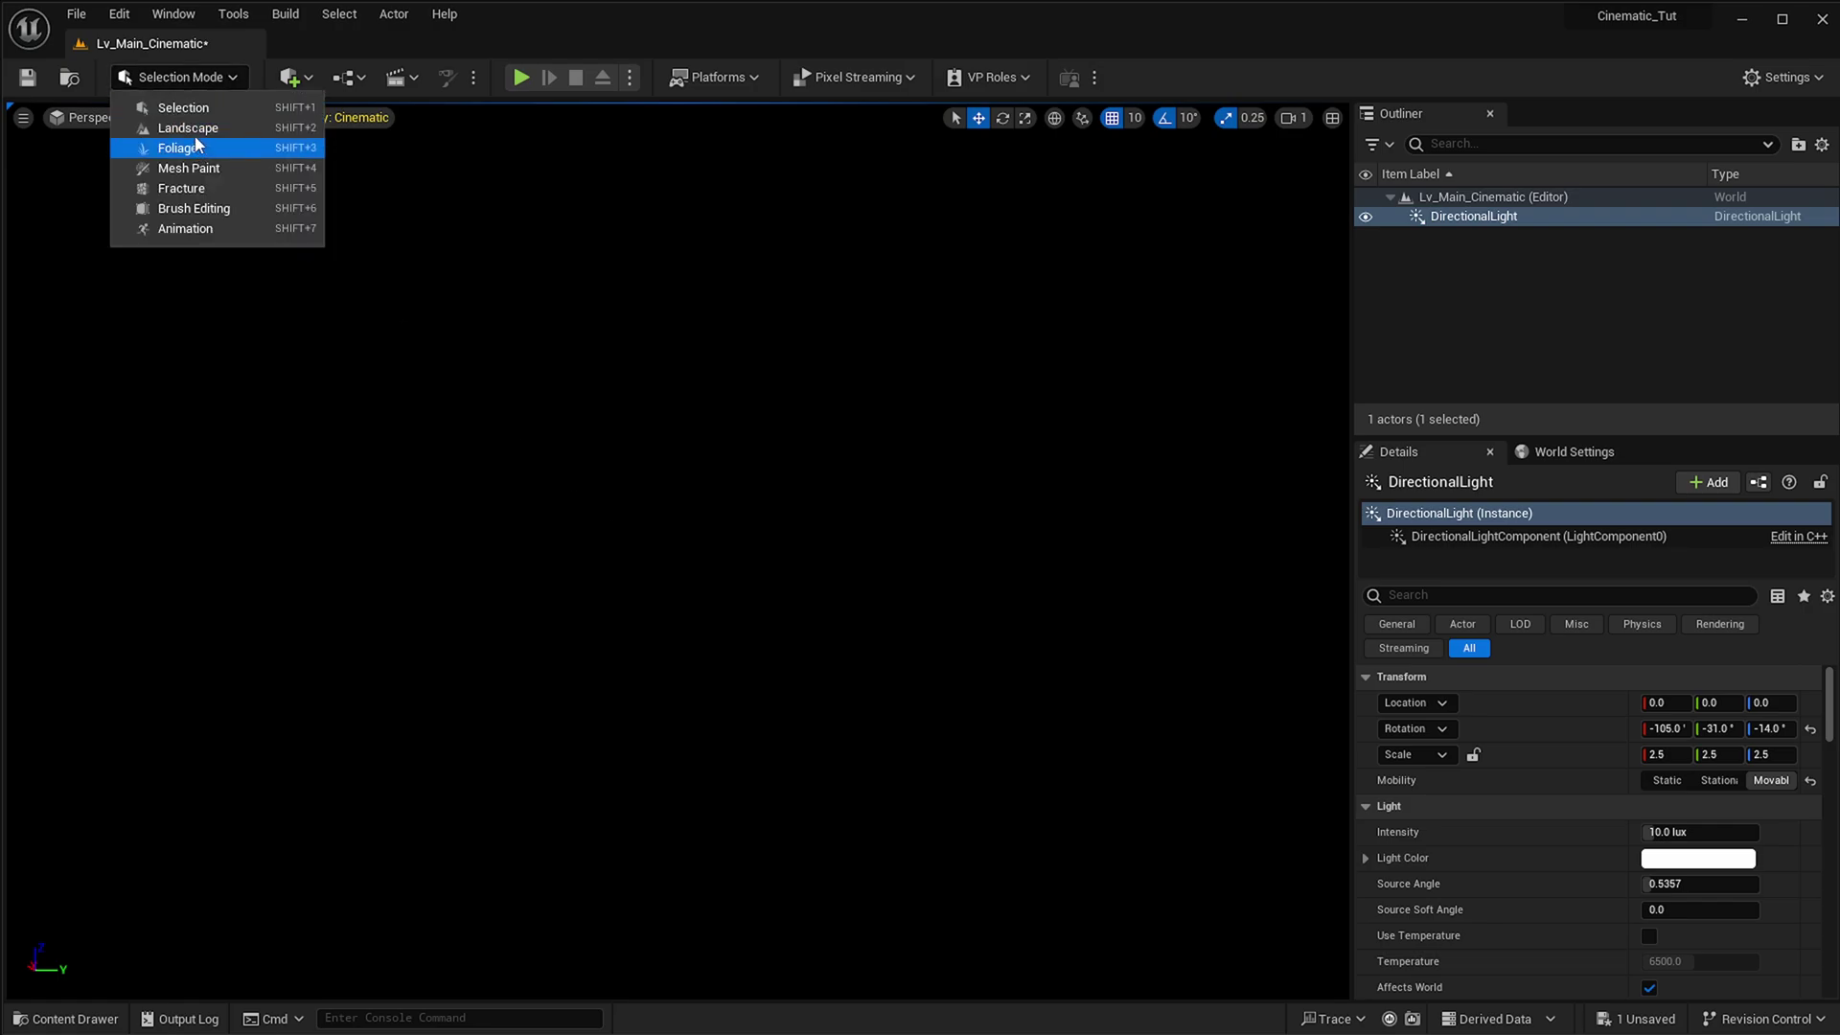
pyautogui.click(297, 77)
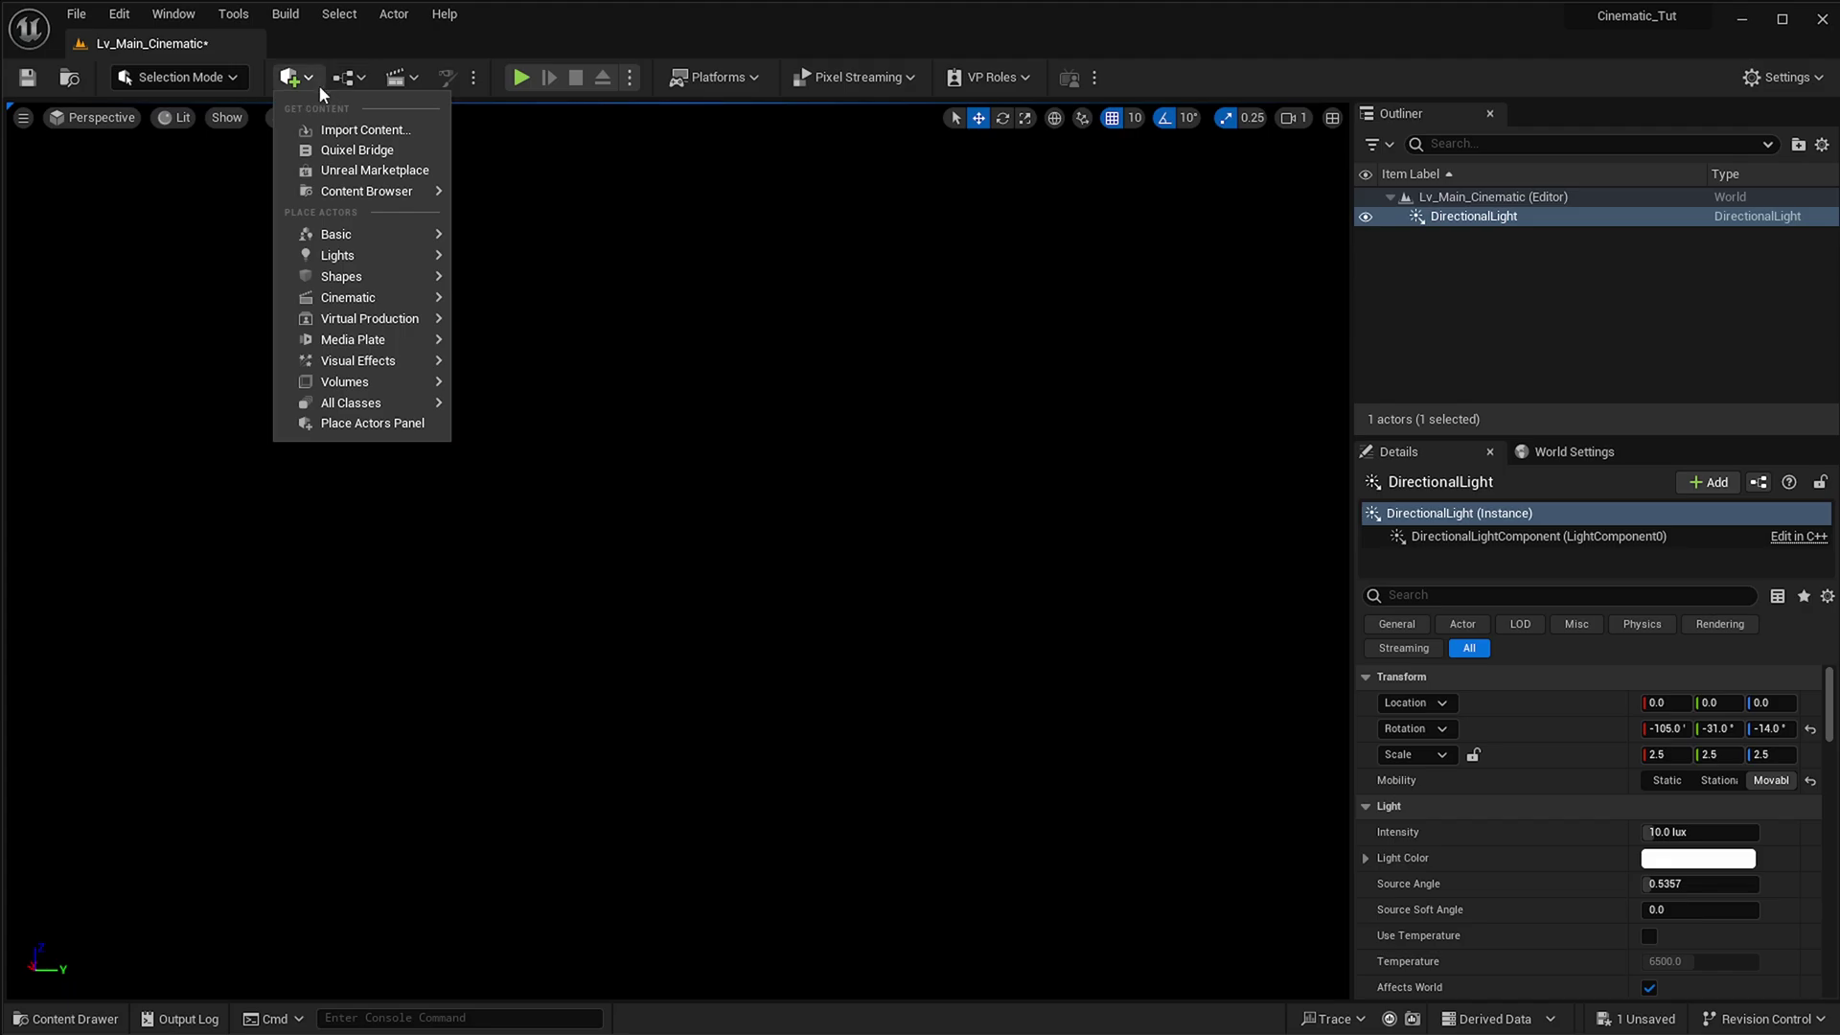
pyautogui.moveTo(327, 275)
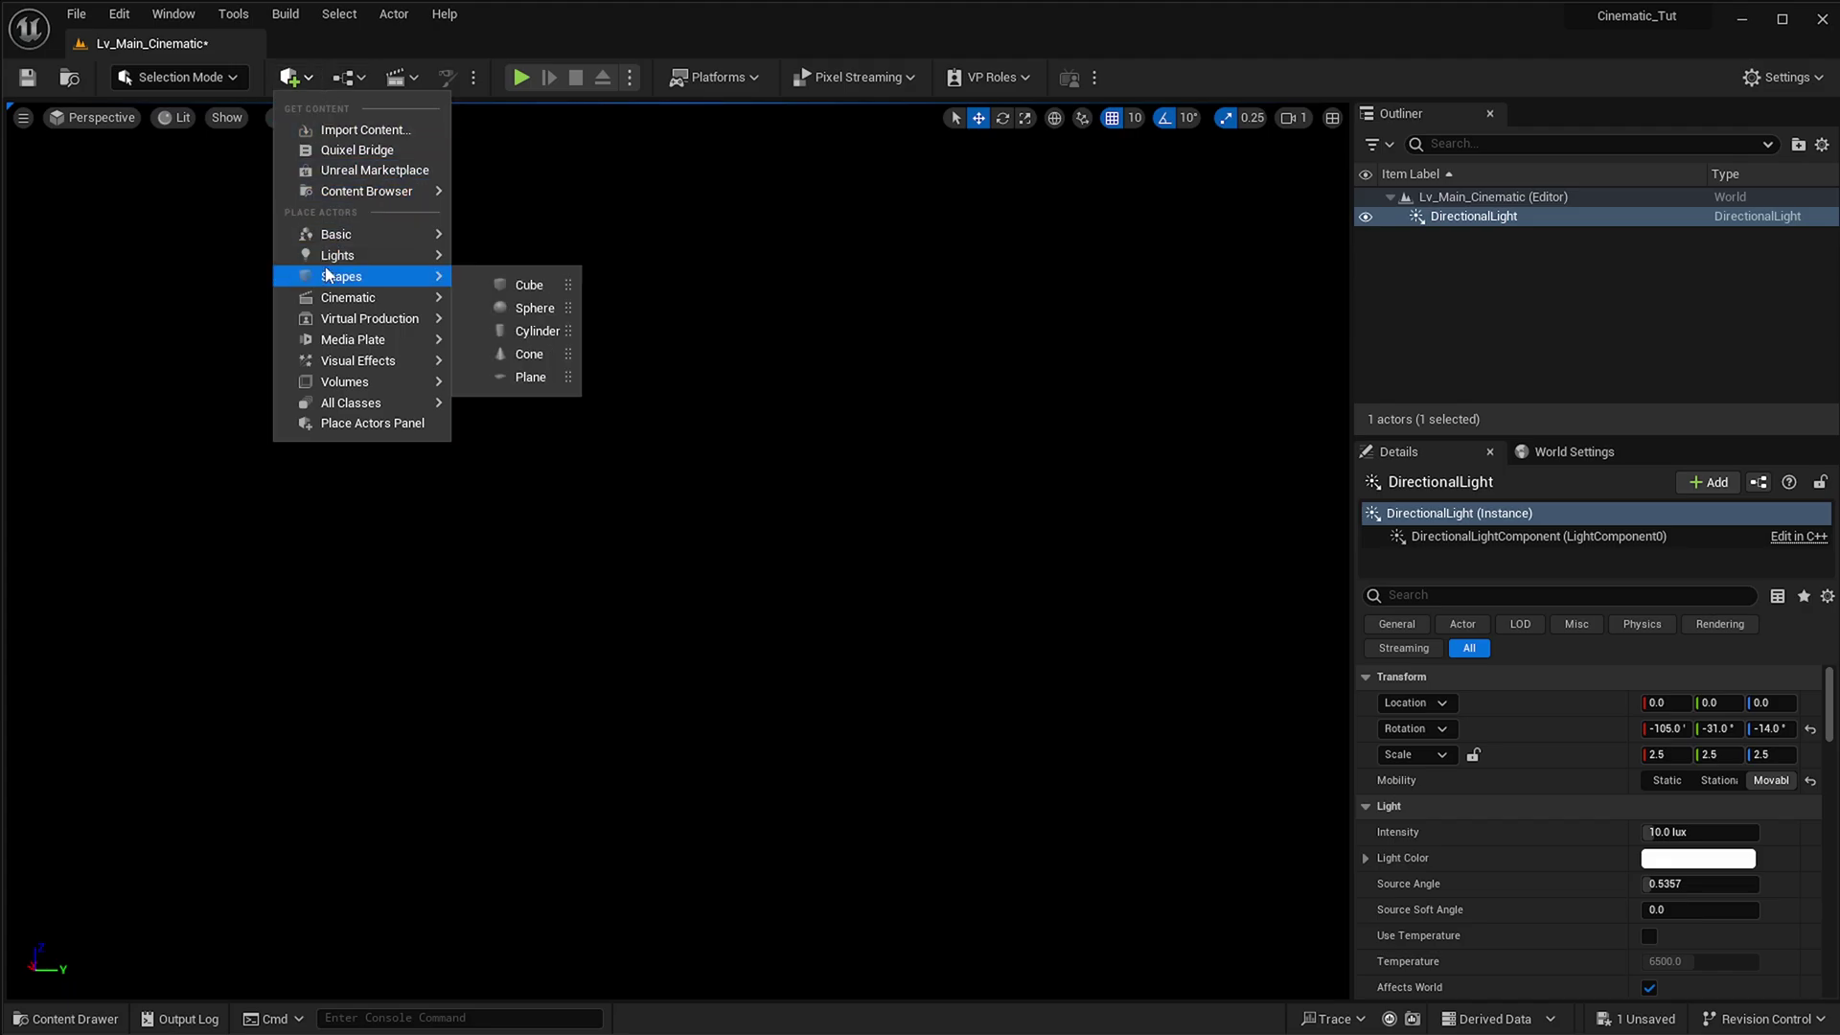
pyautogui.click(530, 377)
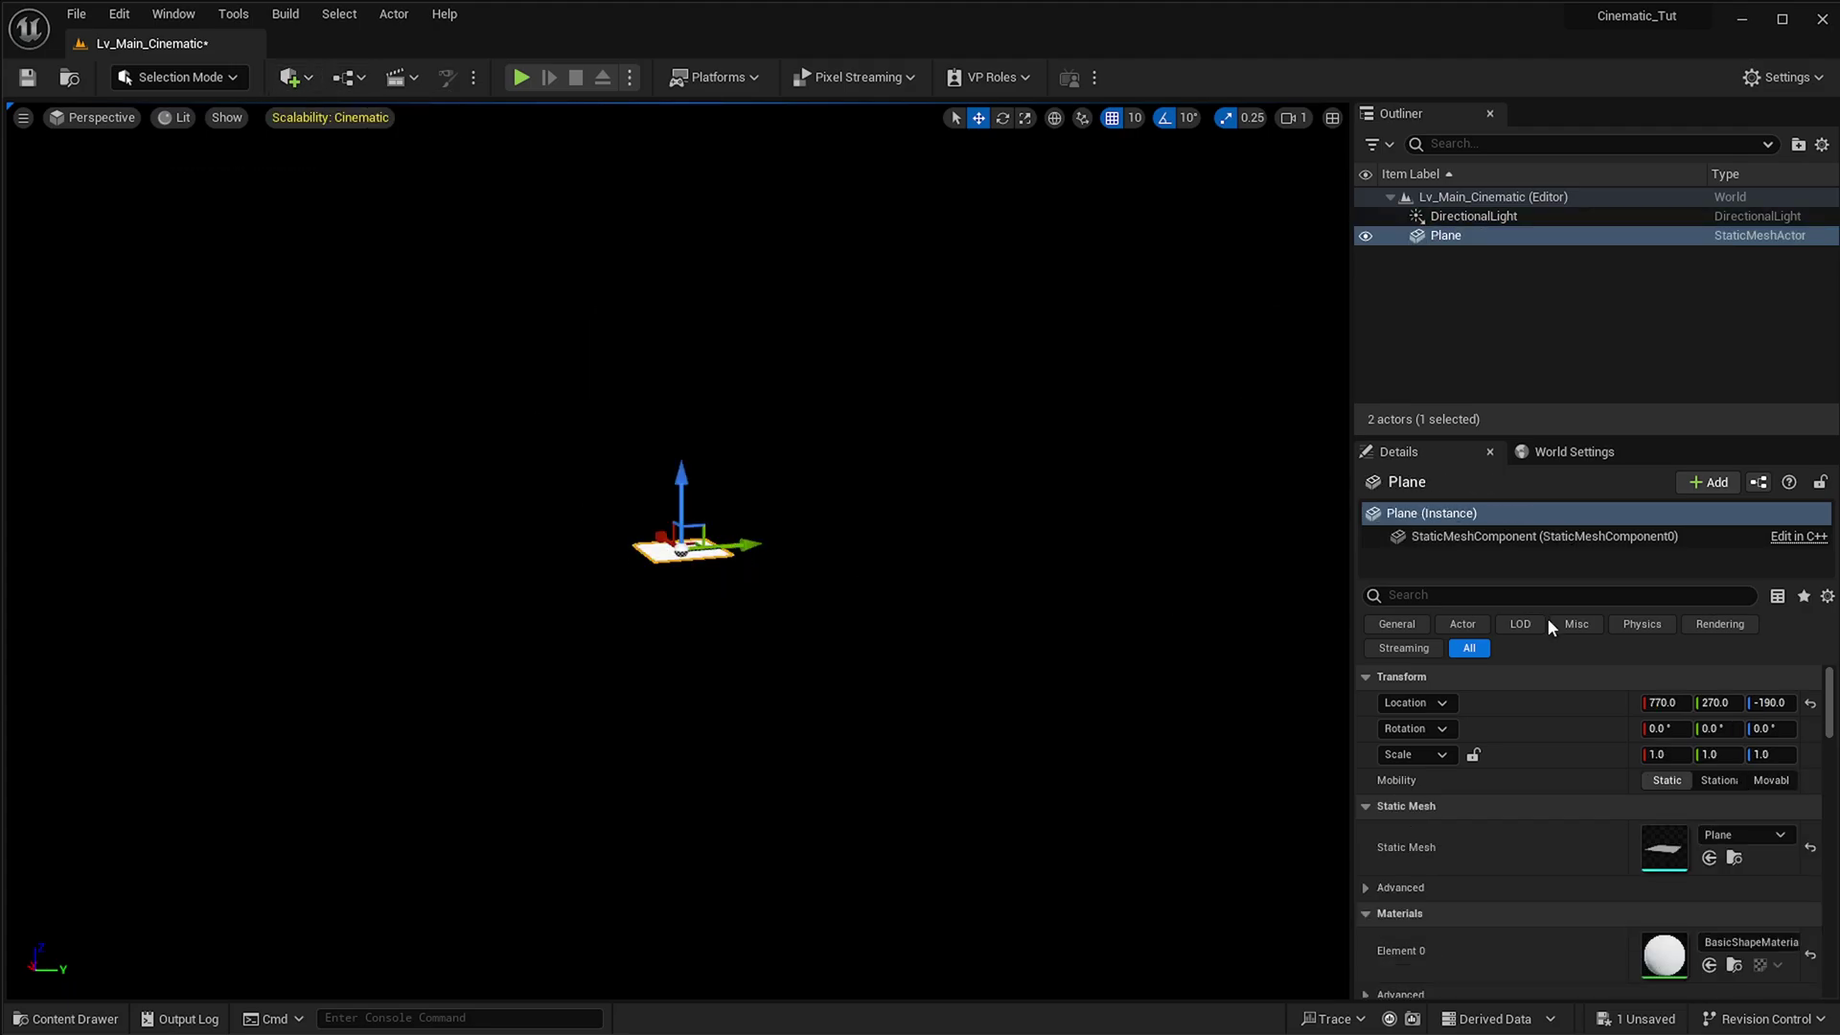
pyautogui.click(1810, 702)
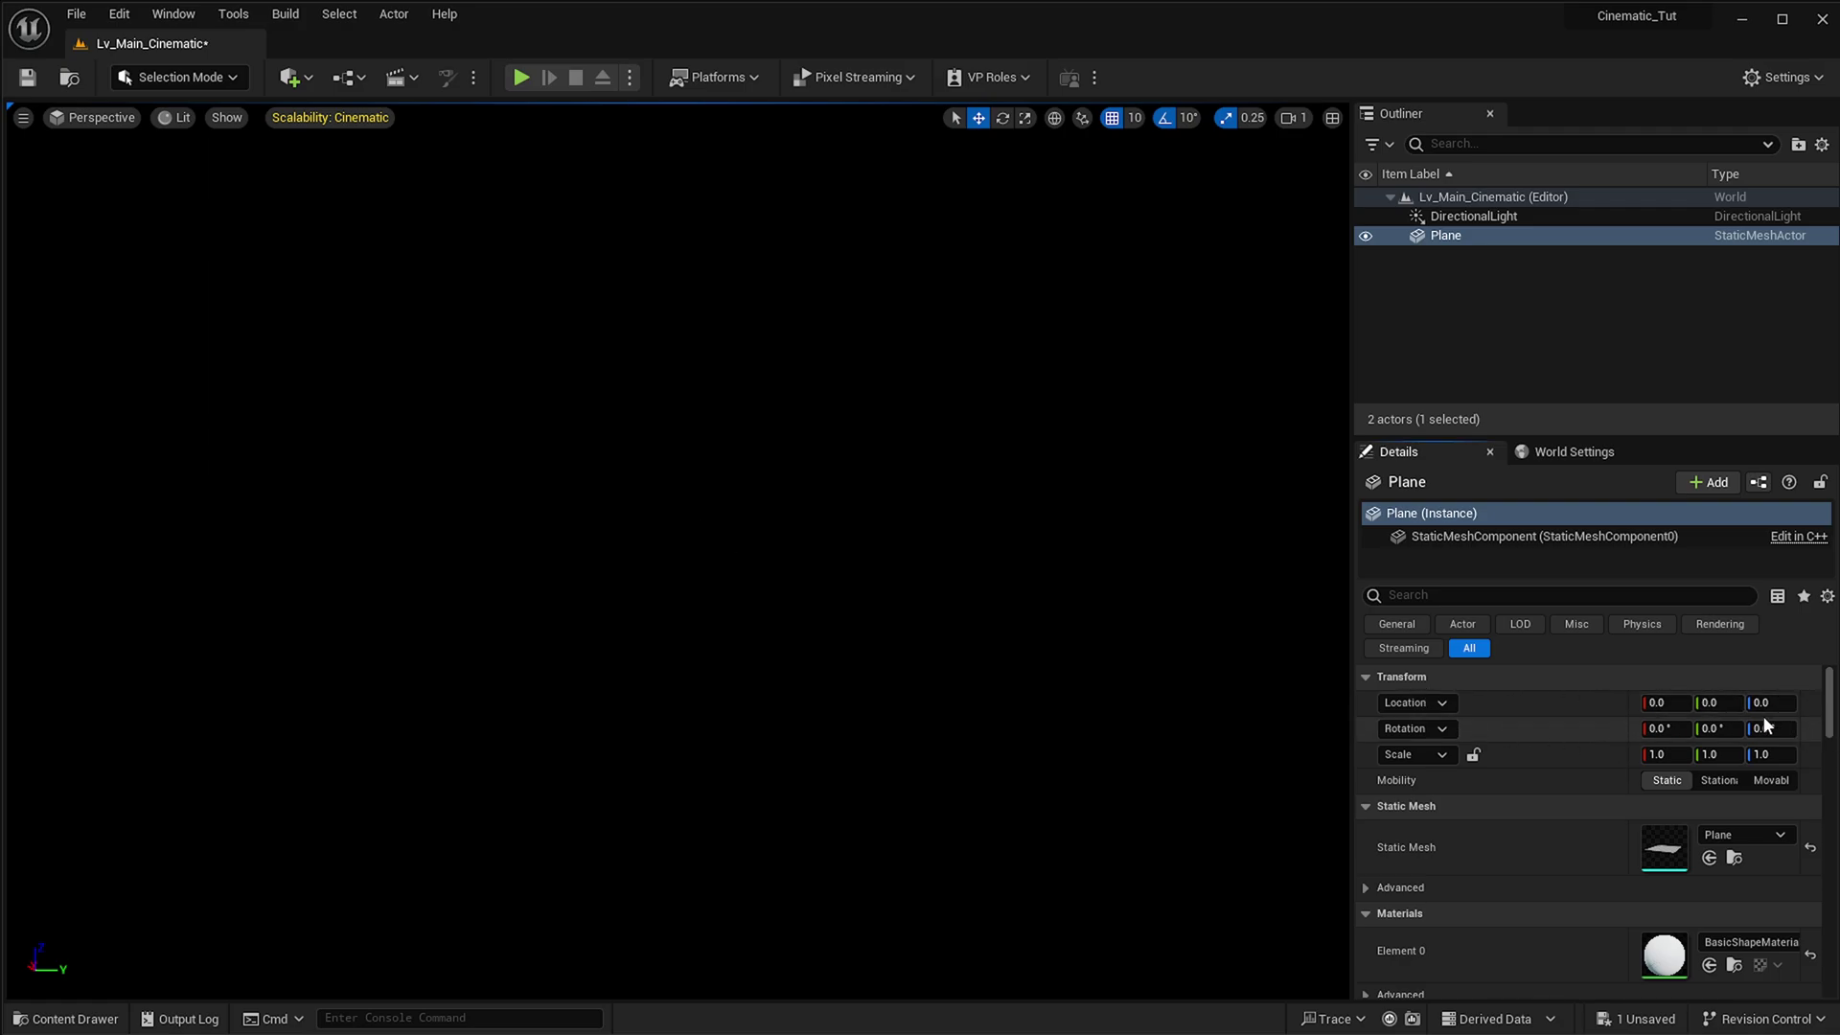
# - Frame the plane in the viewport and examine its lit upper surface from above
pyautogui.moveTo(977, 625); pyautogui.dragTo(977, 625, button='right')
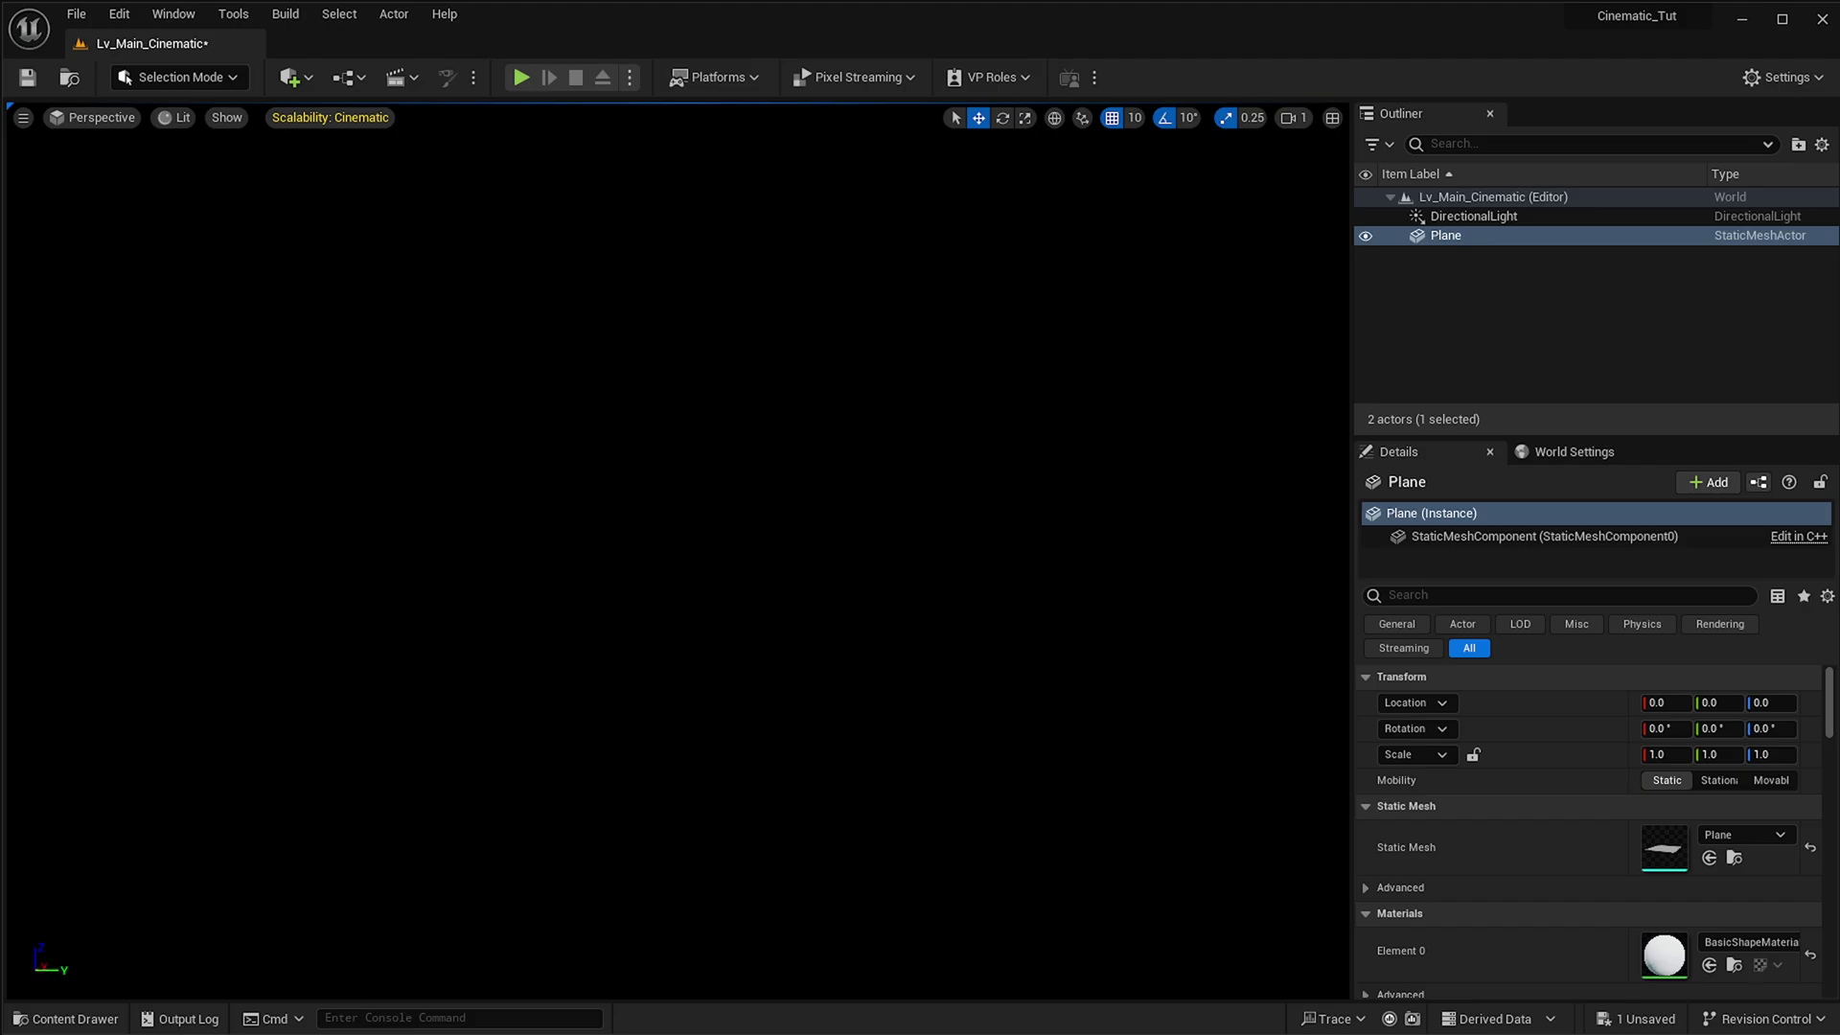
pyautogui.moveTo(709, 659); pyautogui.dragTo(710, 659, button='right')
pyautogui.press('f')
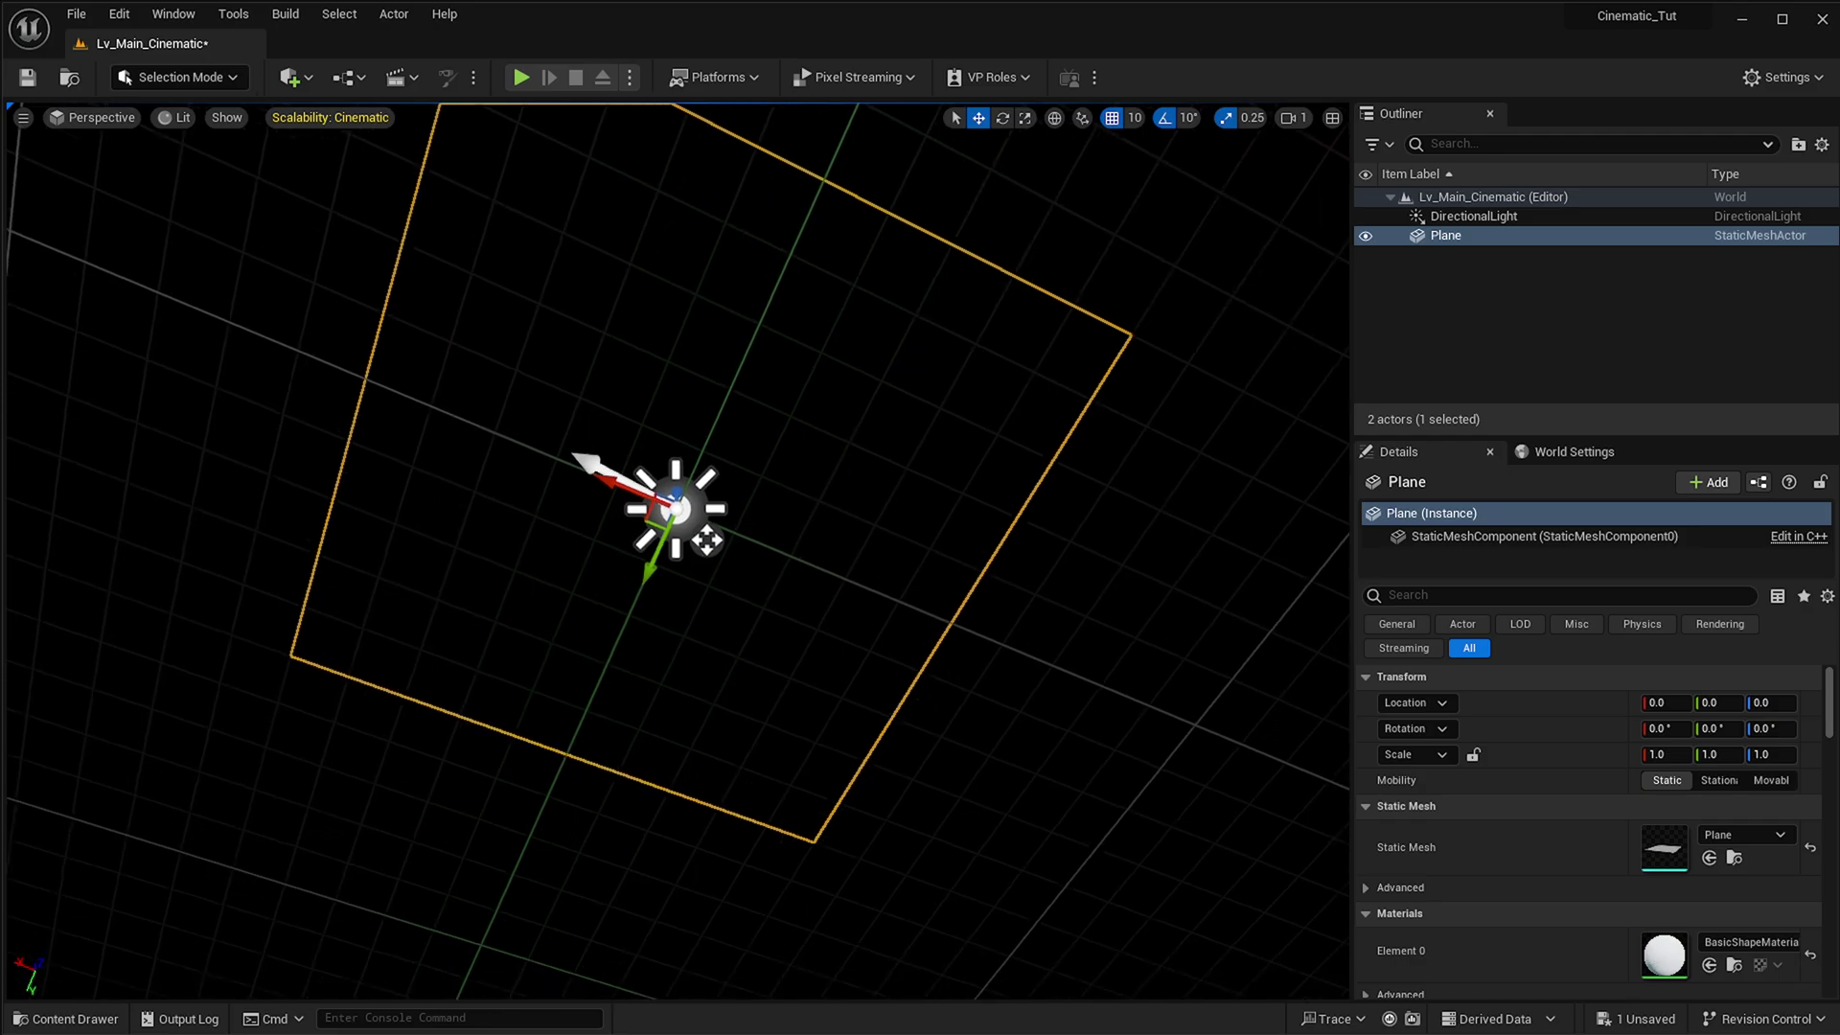
pyautogui.keyDown('alt'); pyautogui.moveTo(707, 539); pyautogui.dragTo(707, 539); pyautogui.keyUp('alt')
pyautogui.keyDown('alt'); pyautogui.moveTo(630, 636); pyautogui.dragTo(630, 635); pyautogui.keyUp('alt')
pyautogui.keyDown('alt'); pyautogui.moveTo(742, 661); pyautogui.dragTo(1011, 661); pyautogui.keyUp('alt')
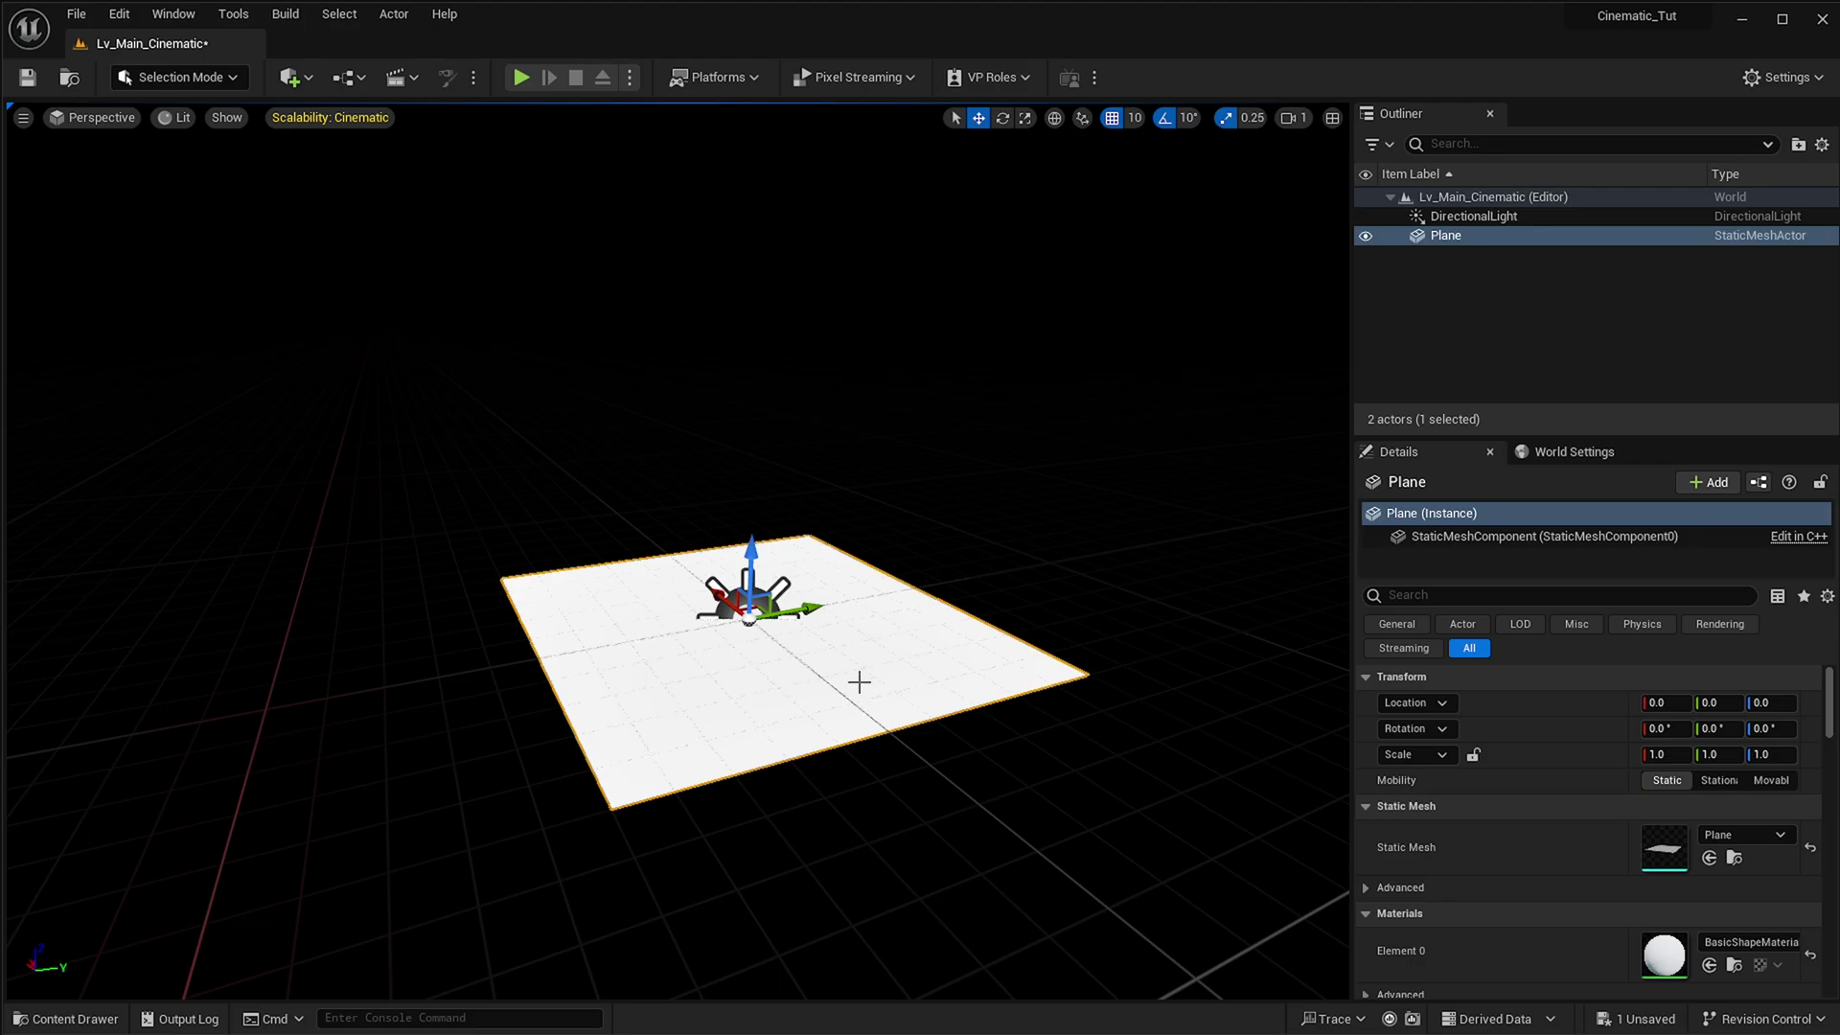
pyautogui.keyDown('alt'); pyautogui.moveTo(629, 645); pyautogui.dragTo(629, 644); pyautogui.keyUp('alt')
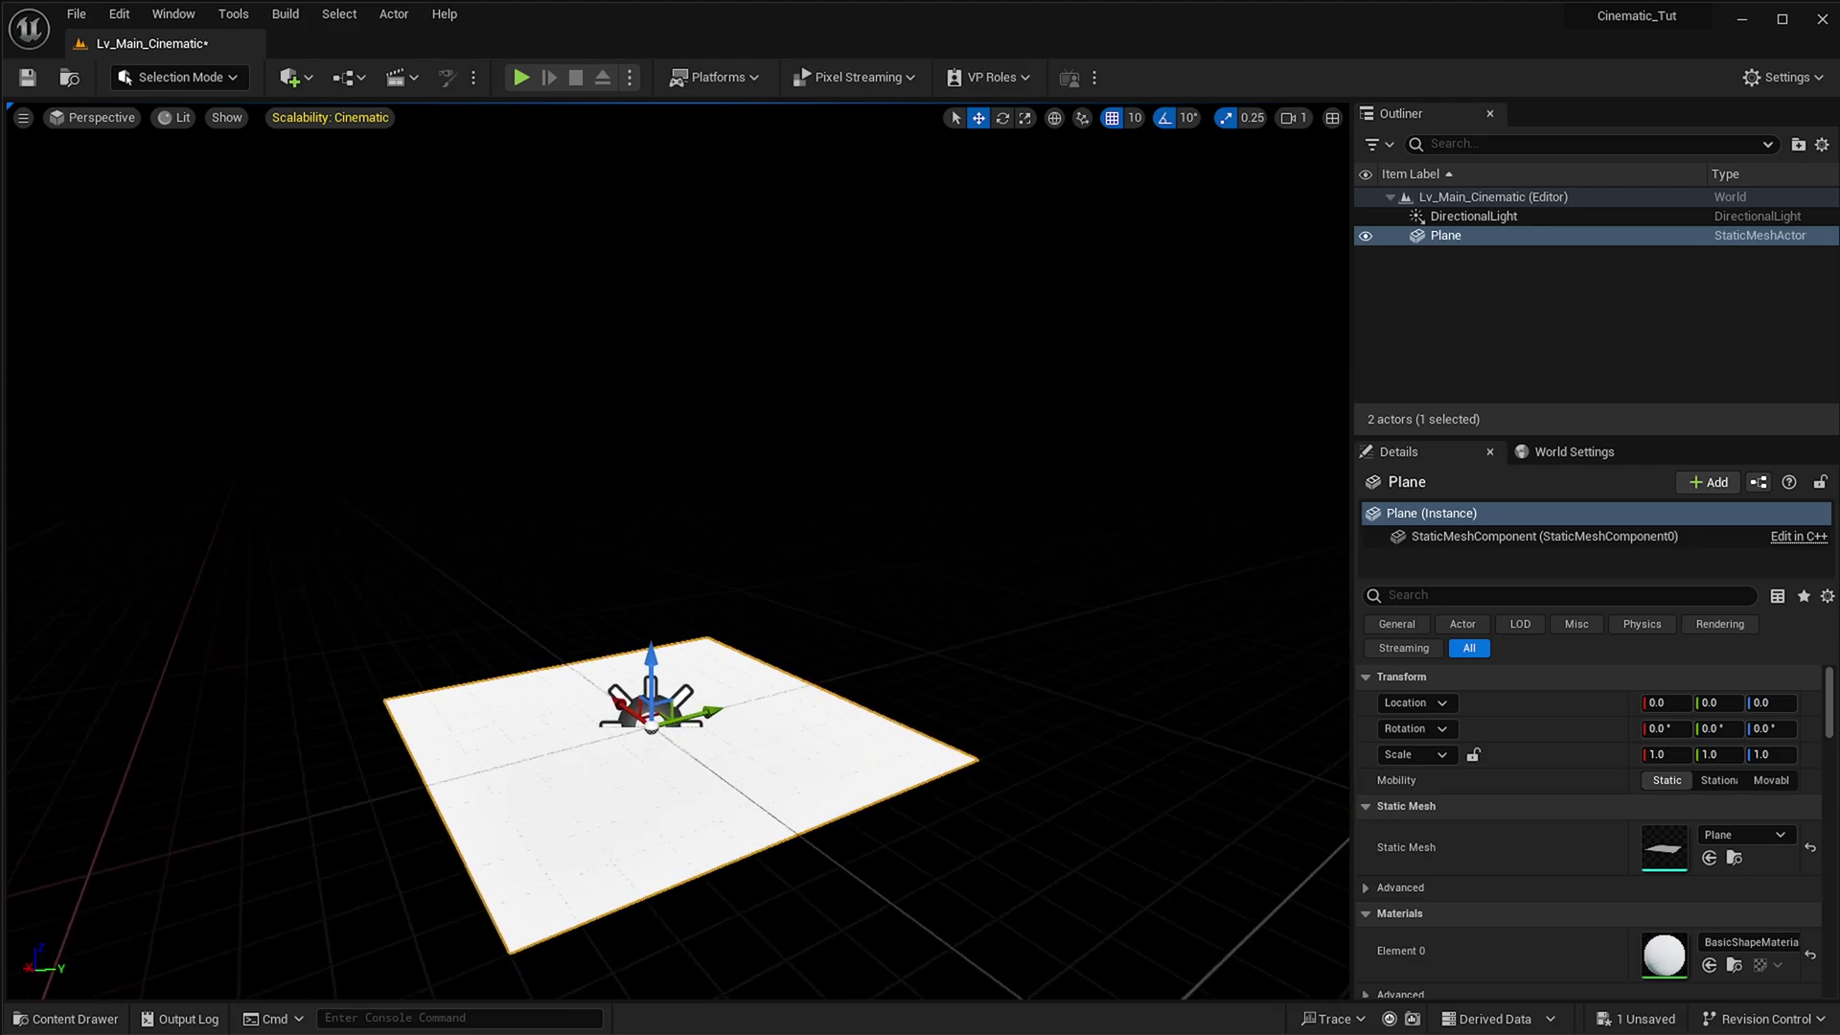
pyautogui.keyDown('alt'); pyautogui.moveTo(666, 791); pyautogui.dragTo(714, 789); pyautogui.keyUp('alt')
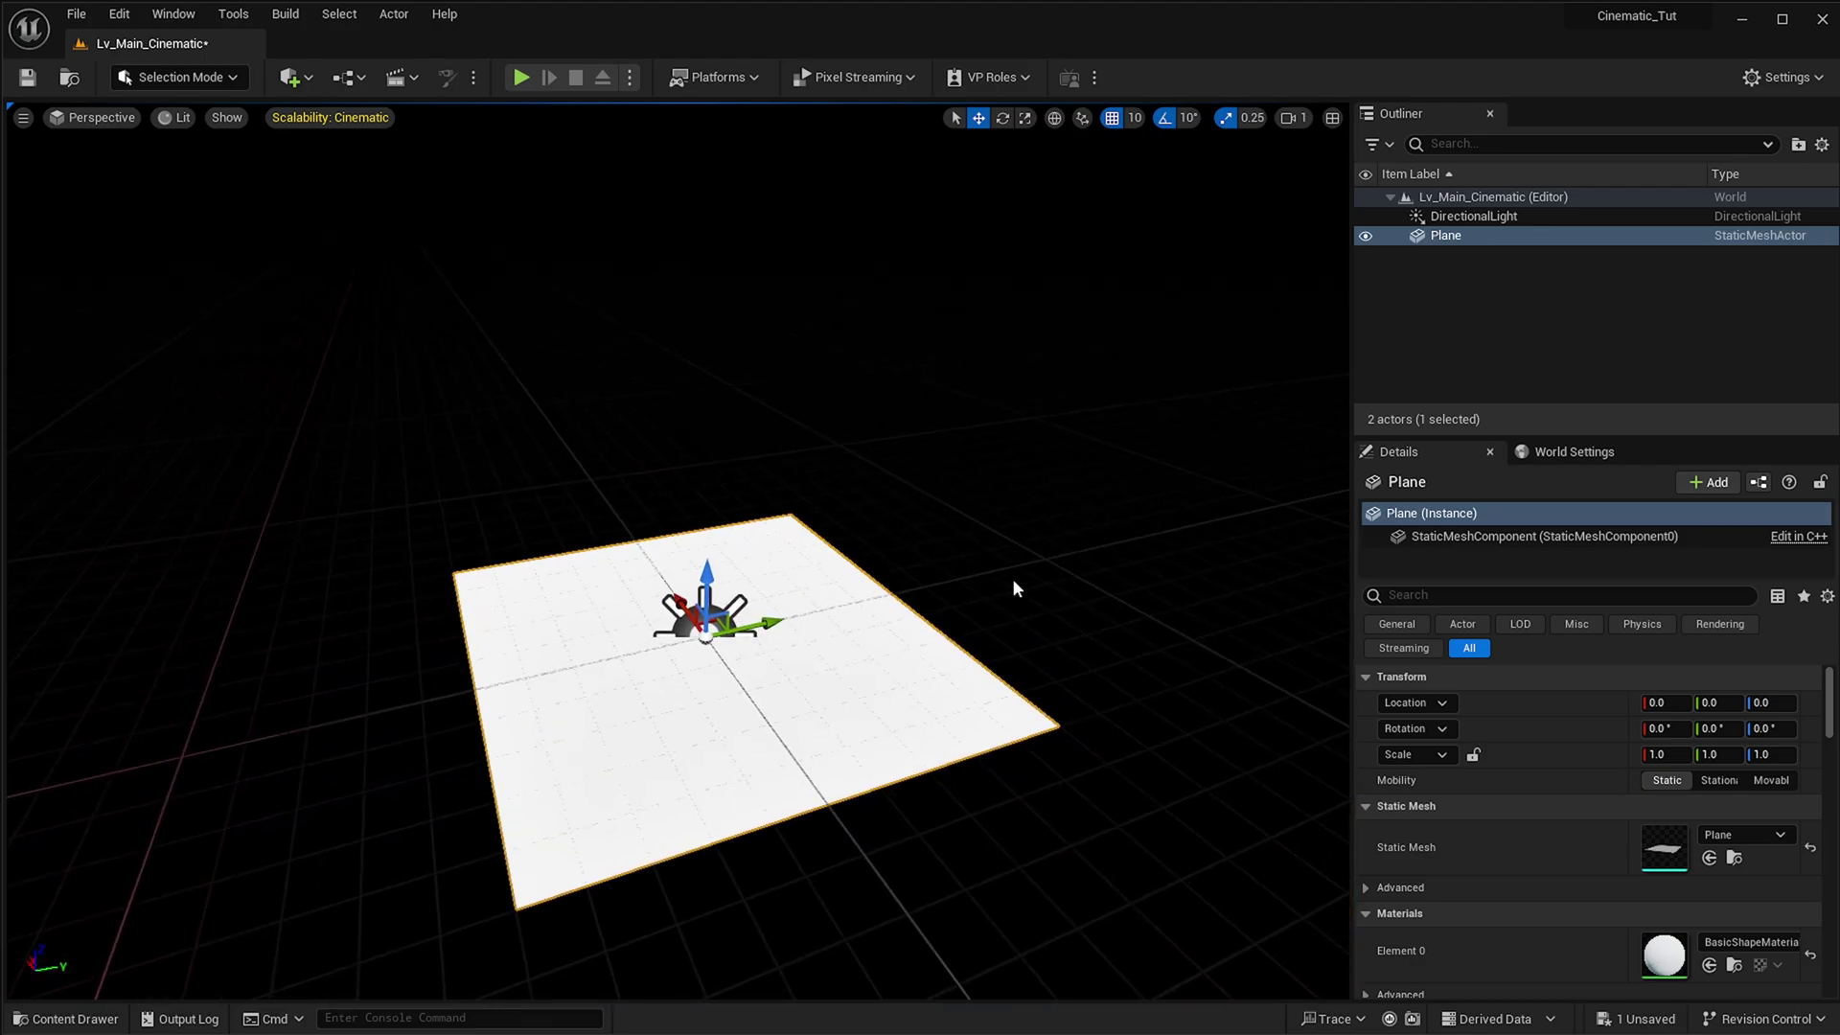
# - Hide the DirectionalLight to compare the plane without it, and make the light visible again
pyautogui.click(1366, 234)
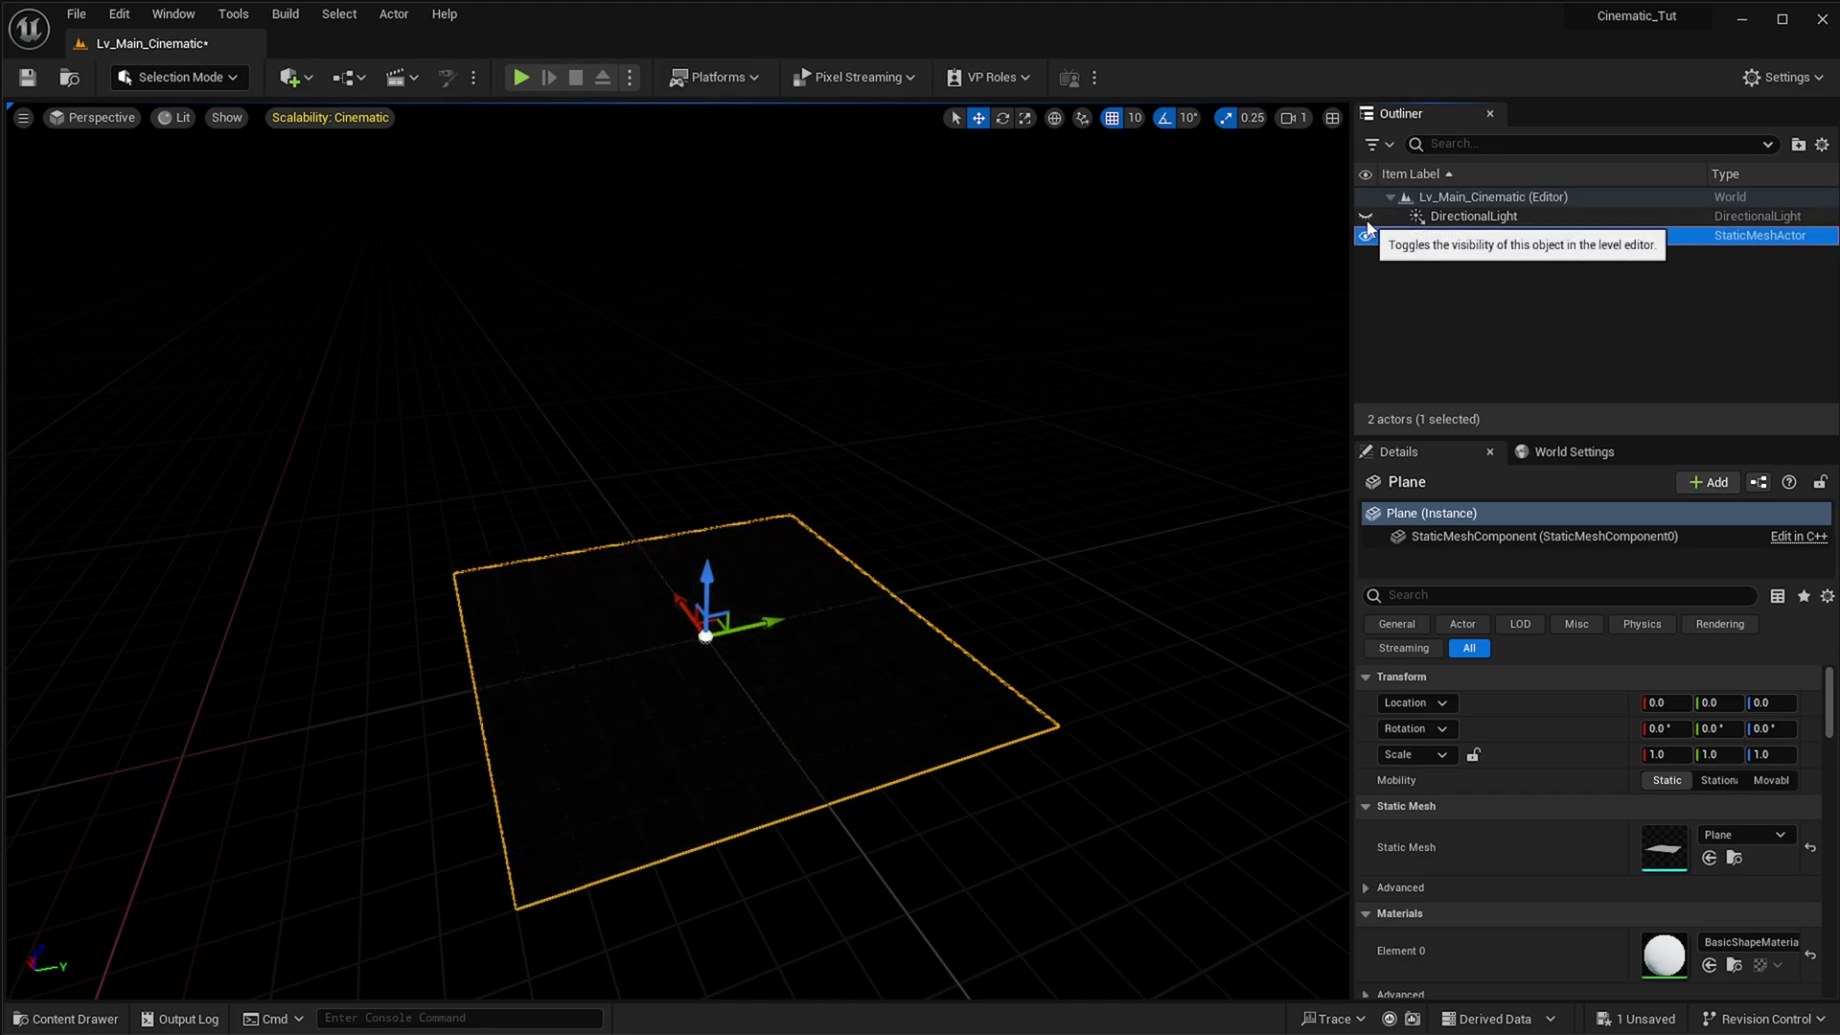
pyautogui.click(1133, 443)
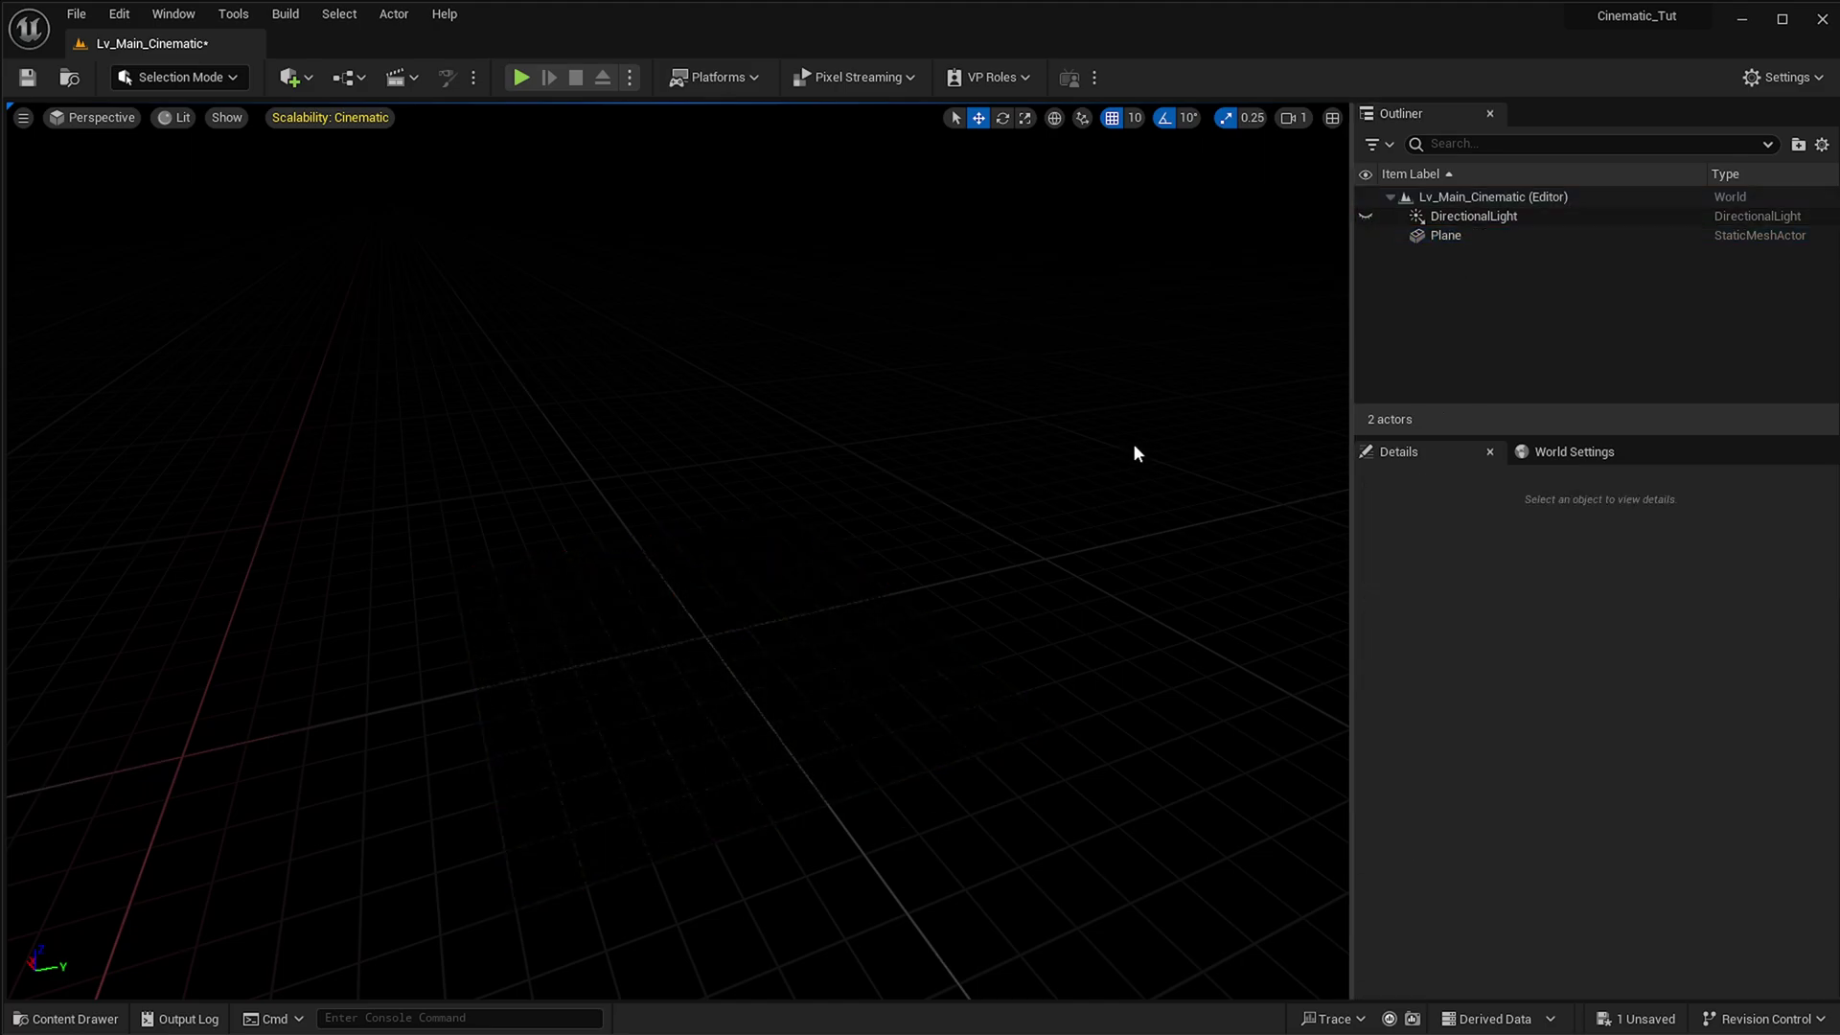
pyautogui.click(1699, 236)
pyautogui.click(1364, 217)
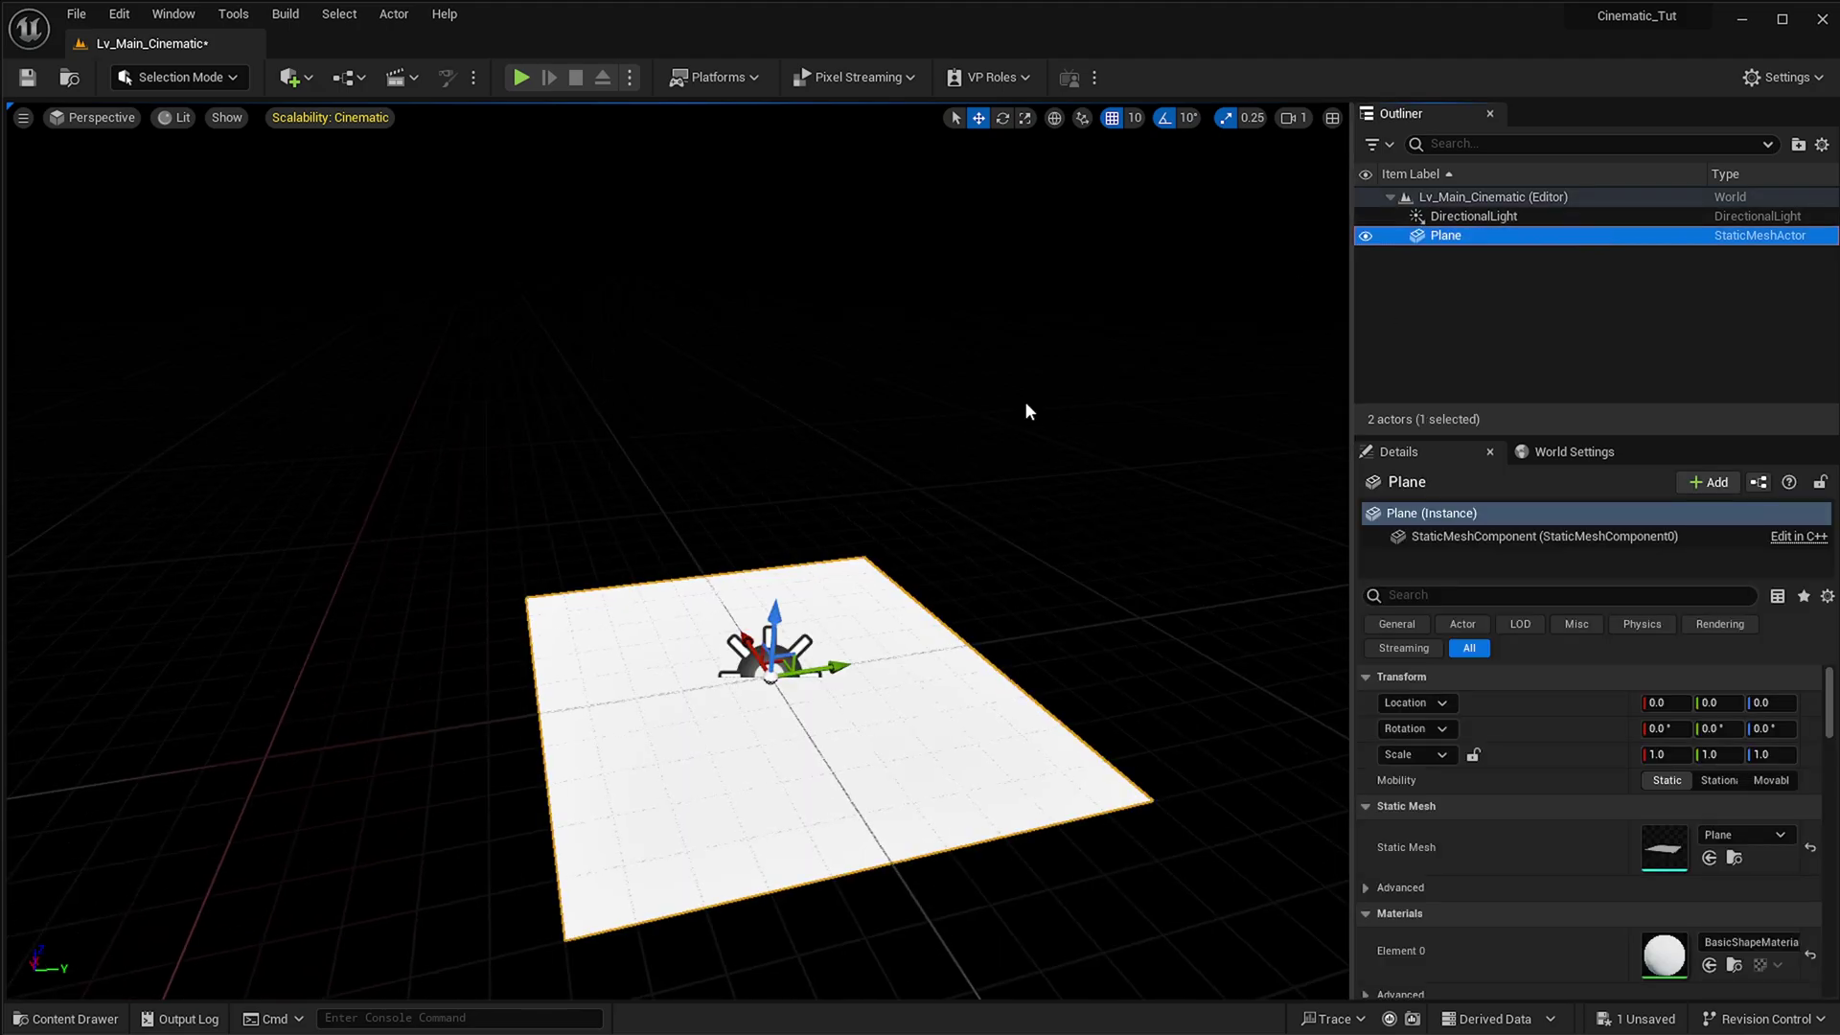
pyautogui.moveTo(895, 561); pyautogui.dragTo(915, 580)
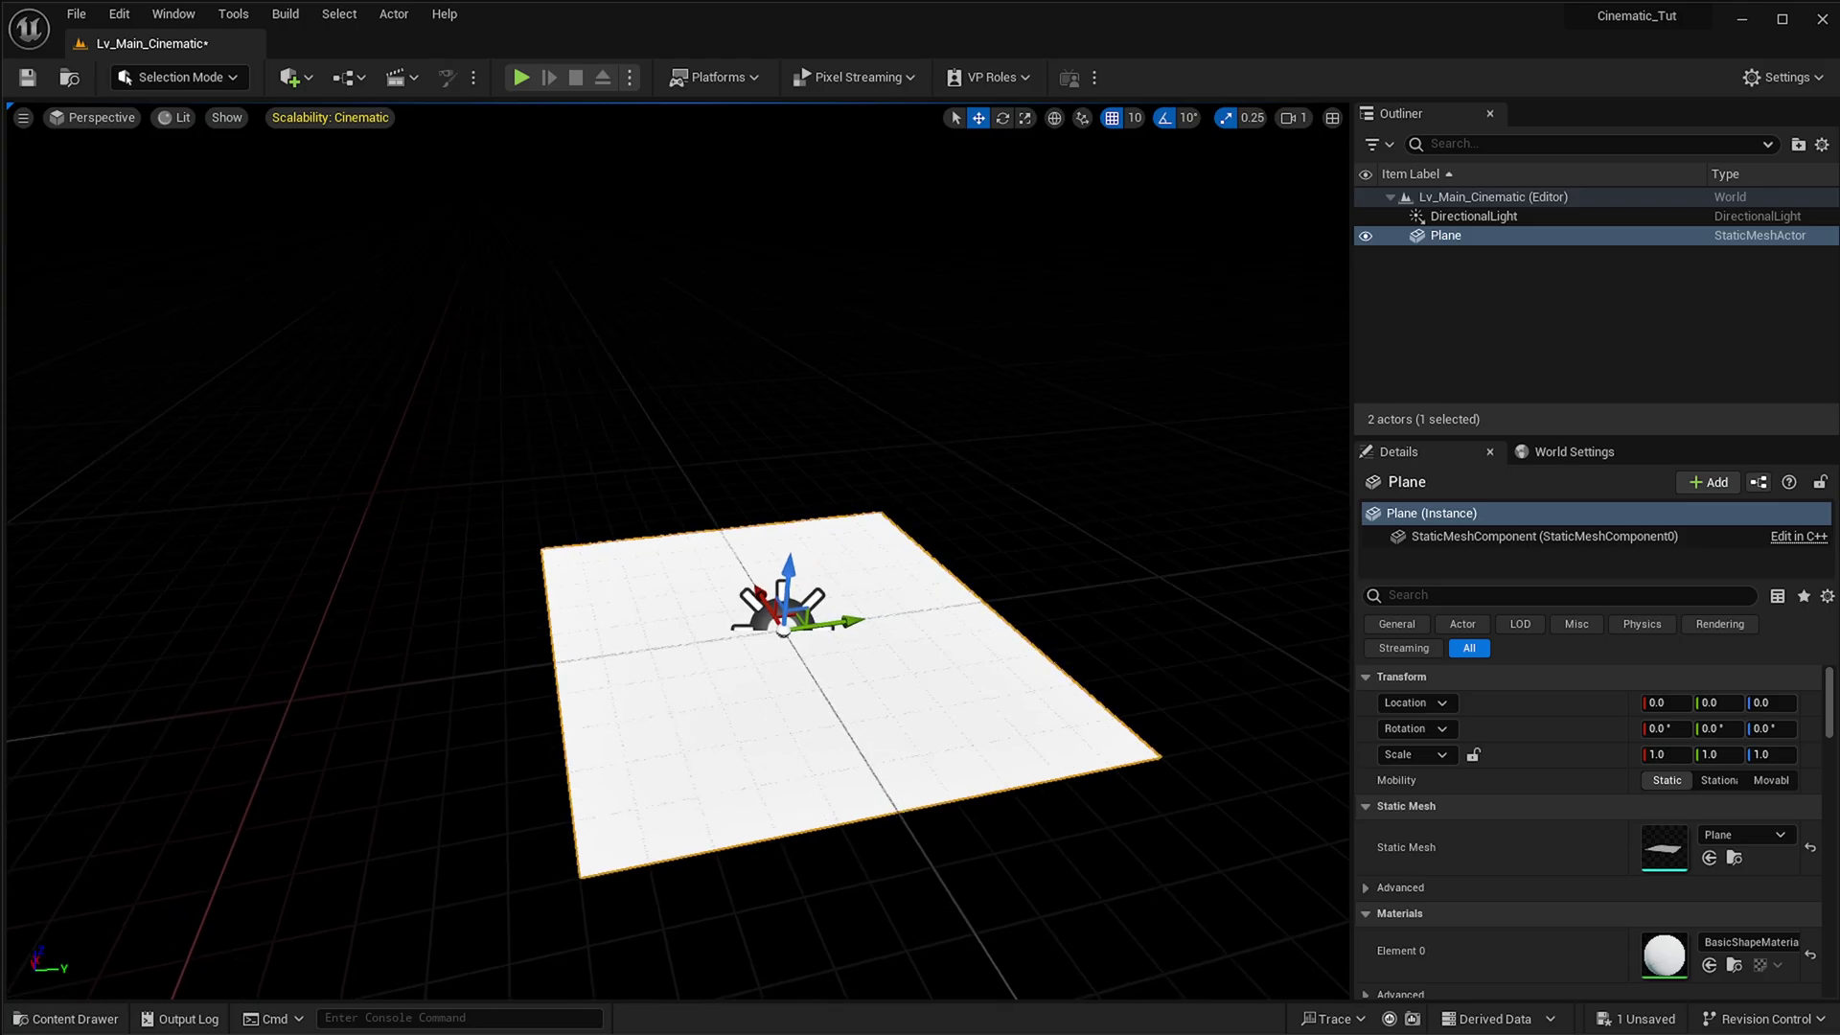